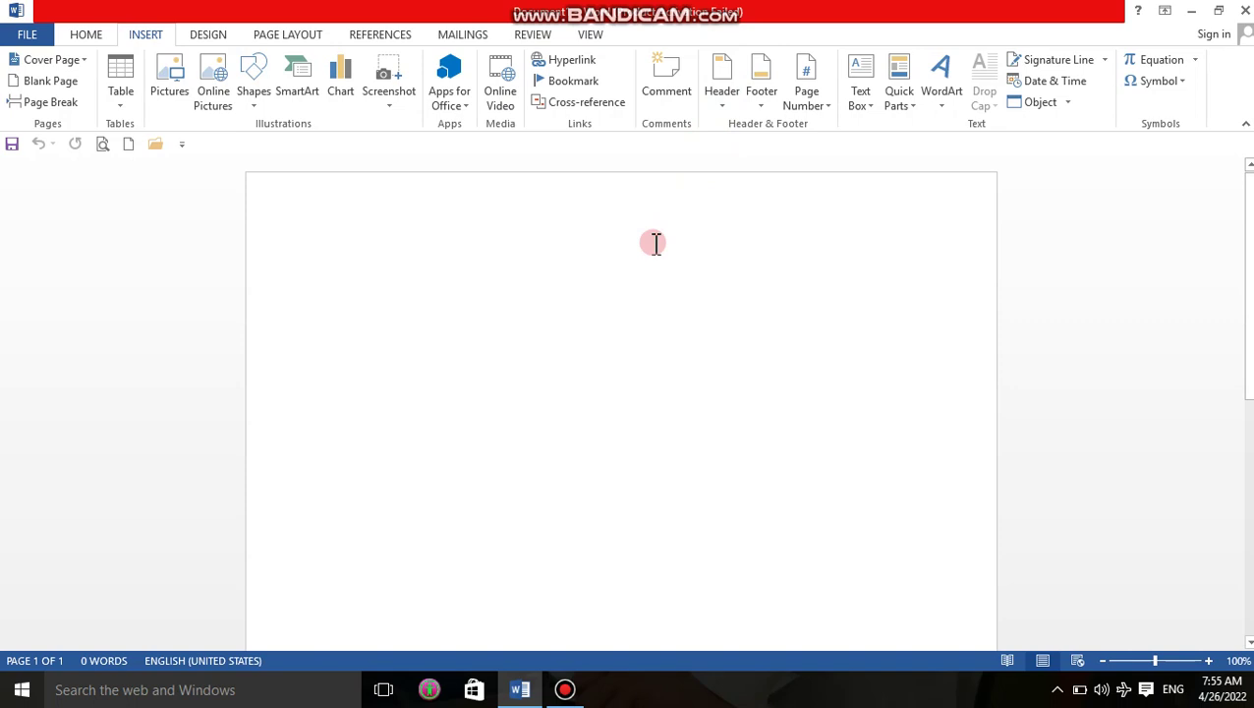
# Step: Enter the line "Faqeery institute of science and English" at the start of the blank document
pyautogui.write('a')
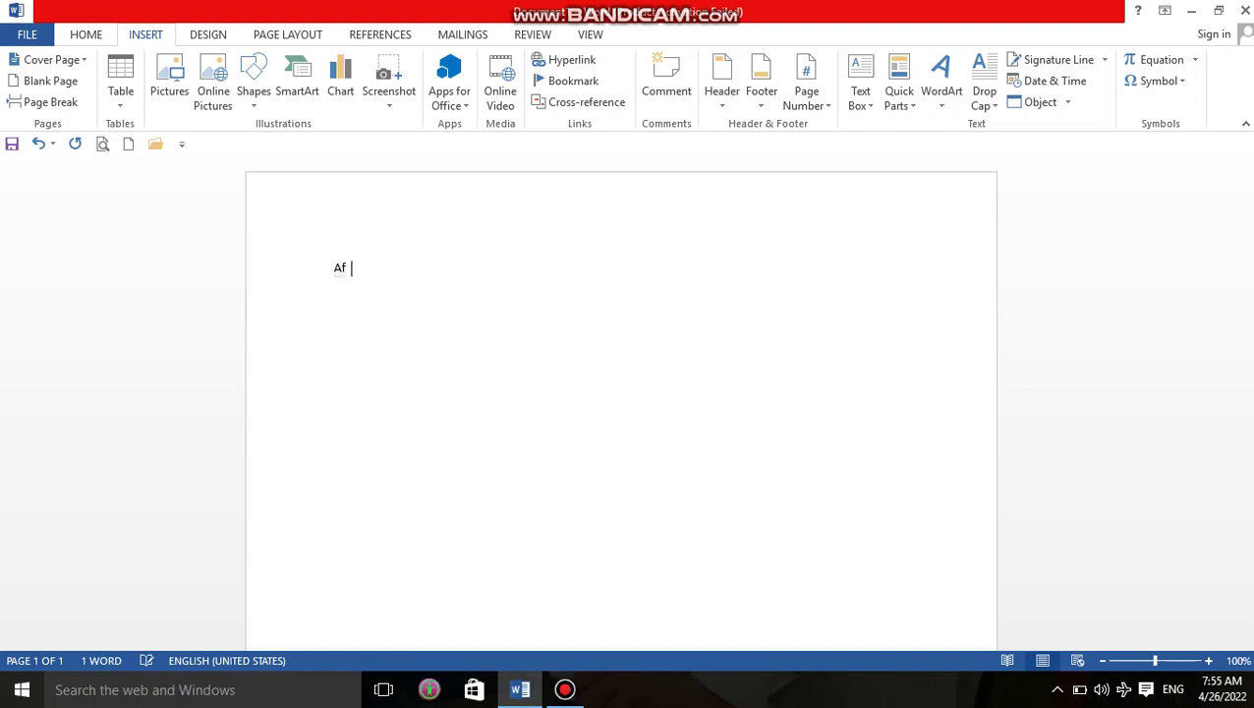
pyautogui.press('BackSpace')
pyautogui.press('BackSpace')
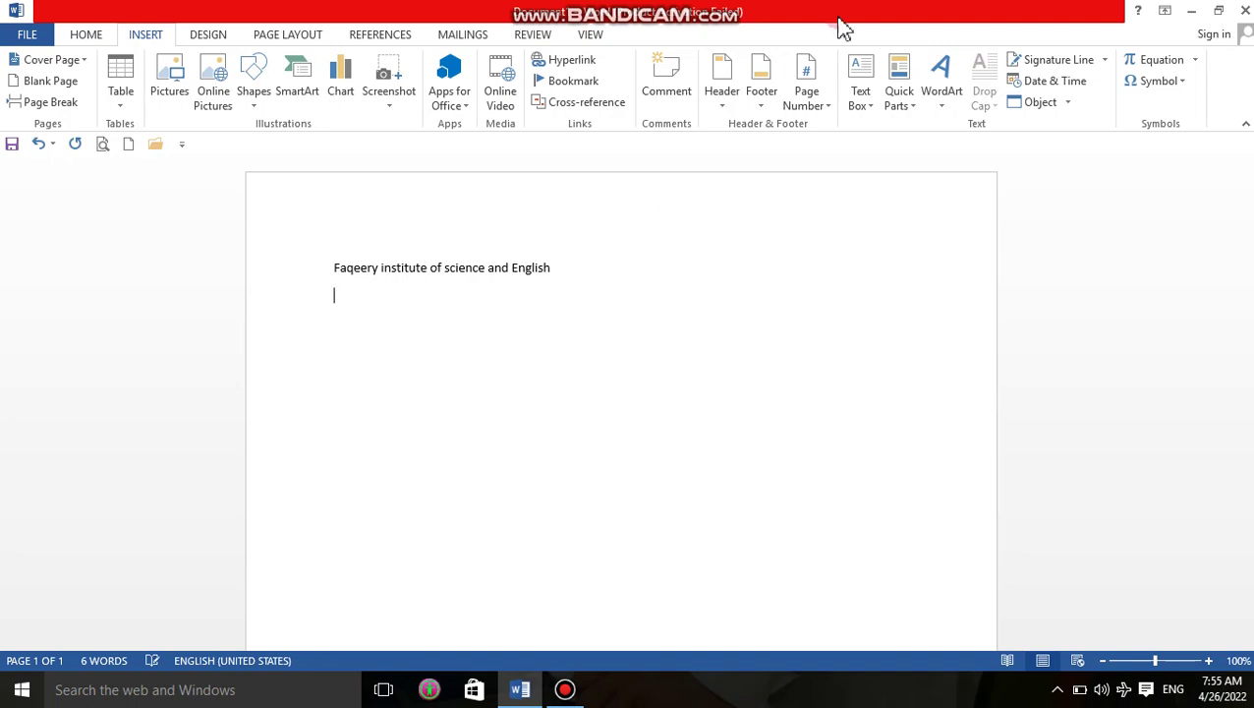
# Step: Copy the line "Faqeery institute of science and English" and paste it repeatedly to build a five-line paragraph
pyautogui.moveTo(580, 269); pyautogui.dragTo(341, 283)
pyautogui.hotkey('ctrl', 'c')
pyautogui.hotkey('ctrl', 'v')
pyautogui.hotkey('ctrl', 'v')
pyautogui.hotkey('ctrl', 'v')
pyautogui.hotkey('ctrl', 'v')
pyautogui.hotkey('ctrl', 'v')
pyautogui.hotkey('ctrl', 'v')
pyautogui.hotkey('ctrl', 'v')
pyautogui.hotkey('ctrl', 'v')
pyautogui.hotkey('ctrl', 'v')
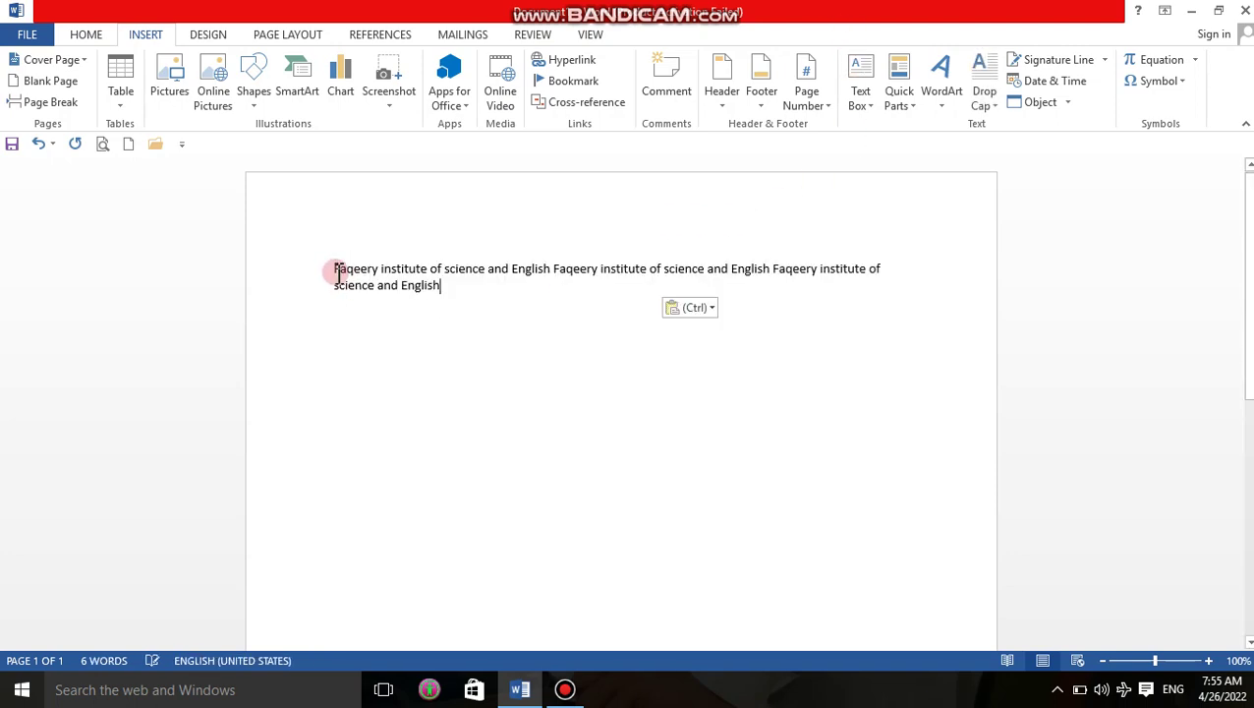
pyautogui.hotkey('ctrl', 'v')
pyautogui.hotkey('ctrl', 'v')
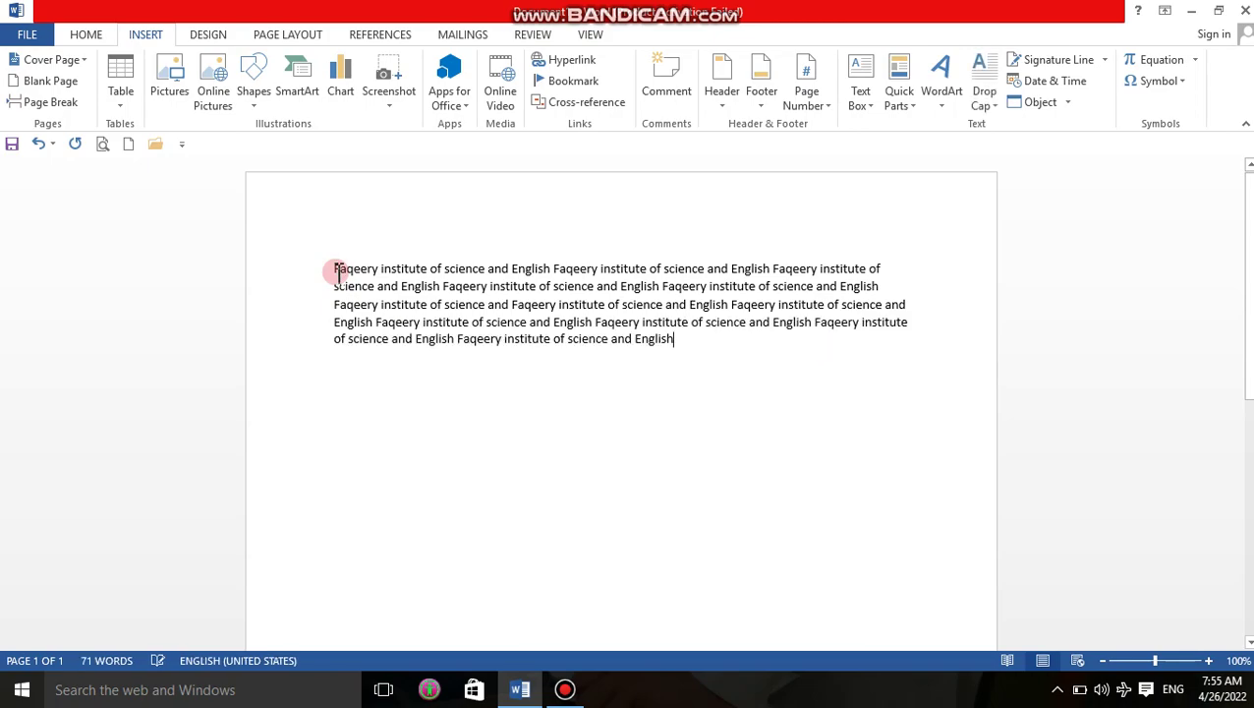
# Step: Copy the whole paragraph and paste it repeatedly to fill more than one page with text
pyautogui.hotkey('ctrl', 'a')
pyautogui.hotkey('ctrl', 'c')
pyautogui.hotkey('ctrl', 'v')
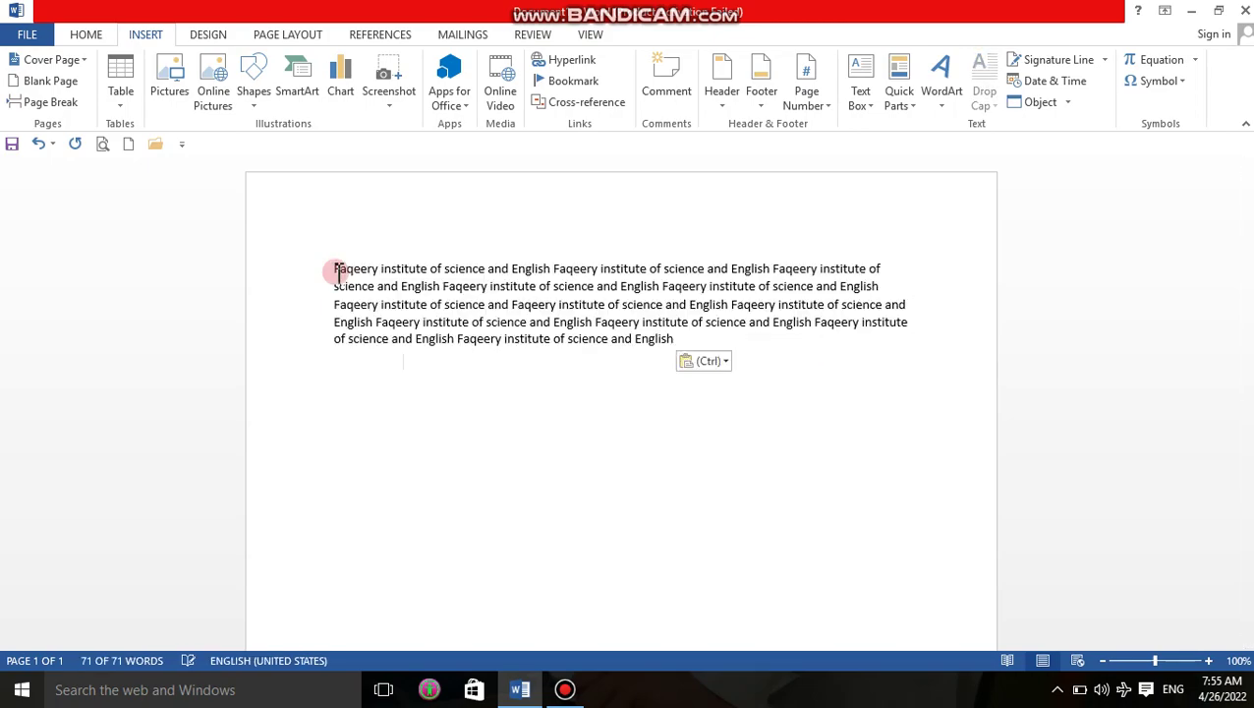
pyautogui.hotkey('ctrl', 'v')
pyautogui.hotkey('ctrl', 'v')
pyautogui.hotkey('ctrl', 'v')
pyautogui.hotkey('ctrl', 'v')
pyautogui.hotkey('ctrl', 'v')
pyautogui.hotkey('ctrl', 'v')
pyautogui.hotkey('ctrl', 'v')
pyautogui.hotkey('ctrl', 'v')
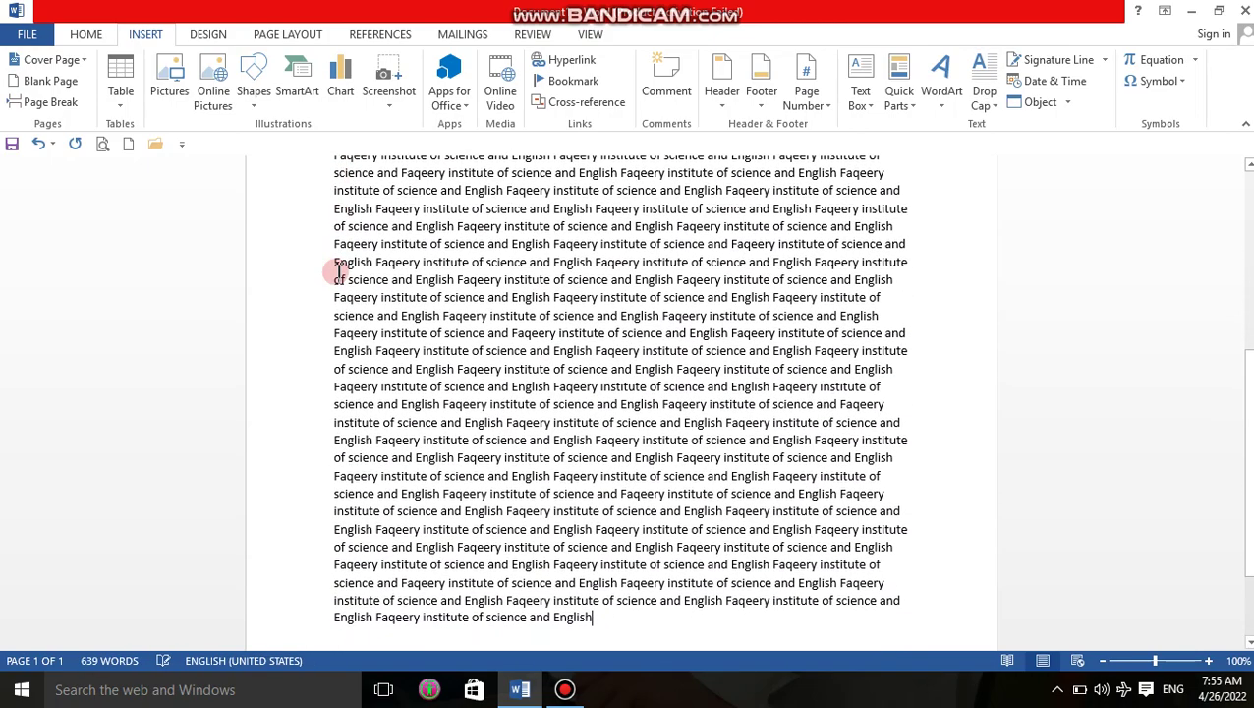
pyautogui.hotkey('ctrl', 'v')
pyautogui.hotkey('ctrl', 'v')
pyautogui.hotkey('ctrl', 'v')
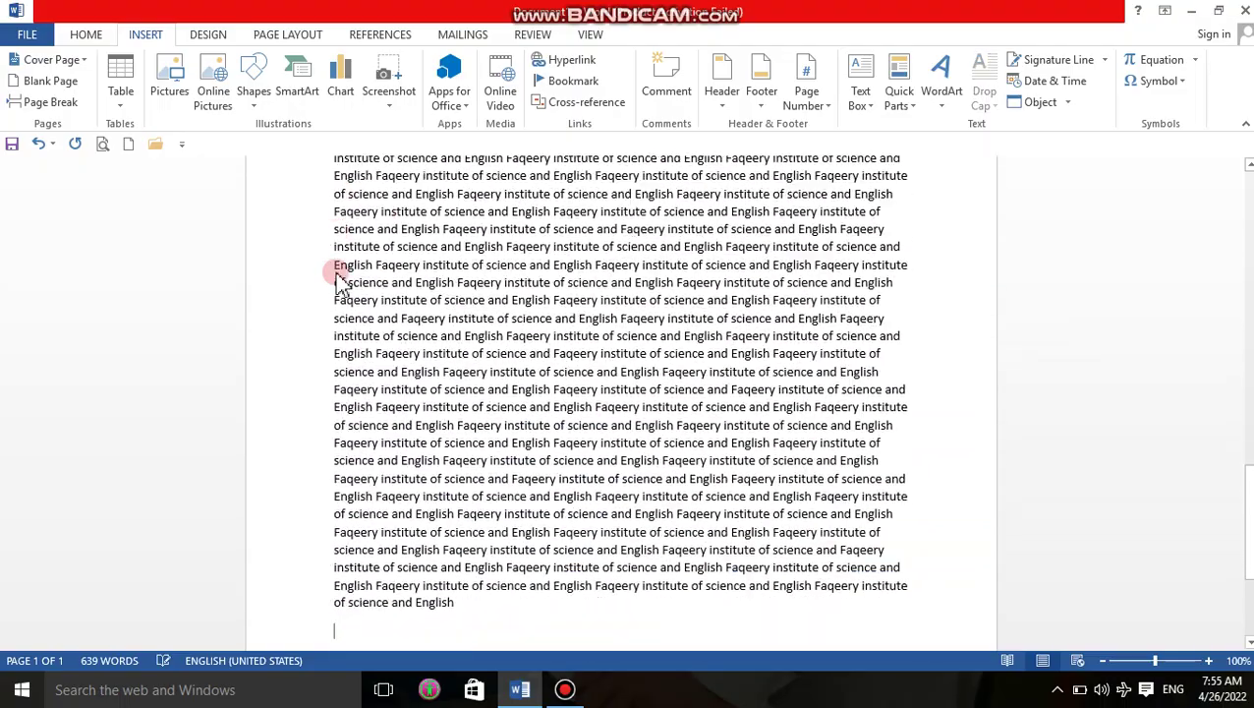
# Step: Duplicate all of the text repeatedly until the document is 36 pages long, and return to its first page
pyautogui.hotkey('ctrl', 'a')
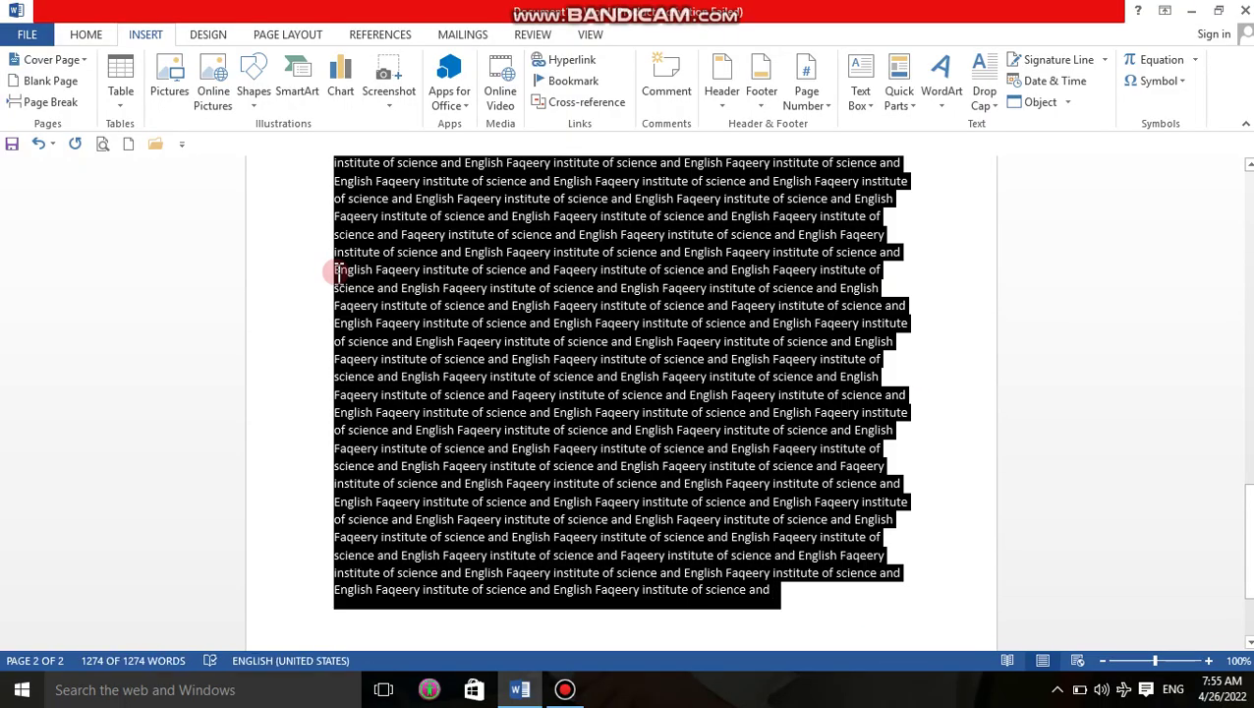
pyautogui.click(336, 280)
pyautogui.scroll(3, 335, 273)
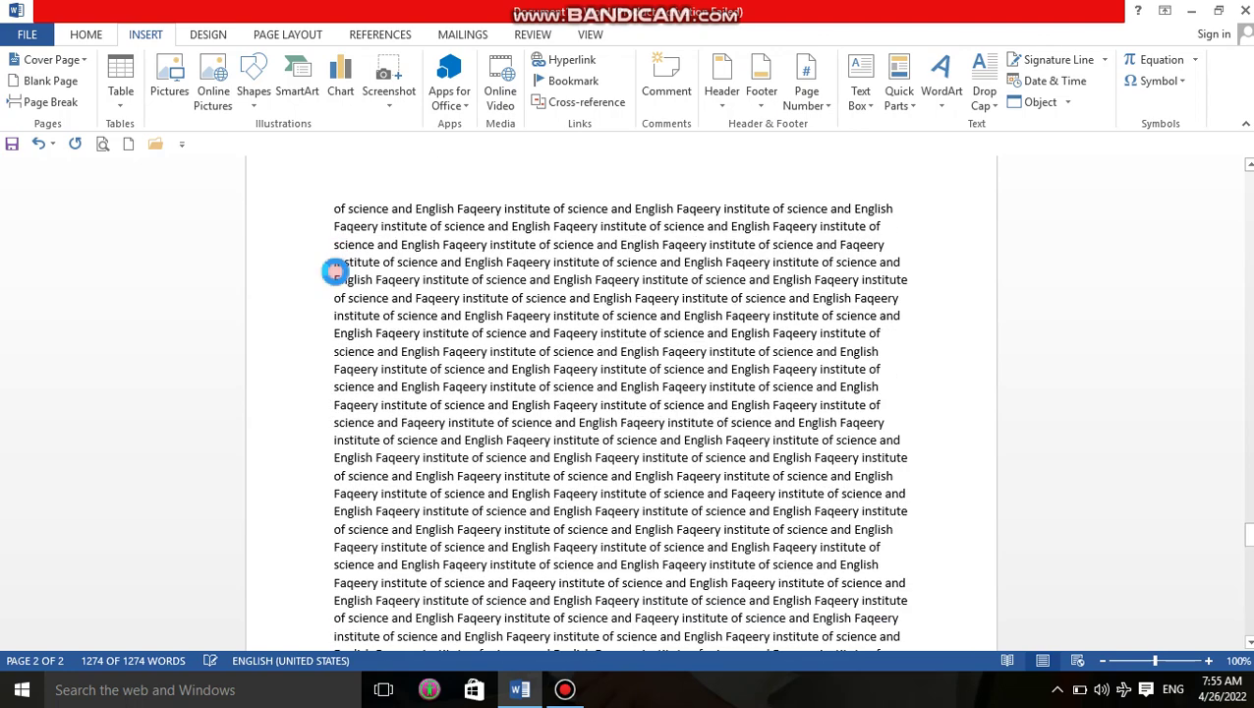
pyautogui.scroll(-2, 335, 273)
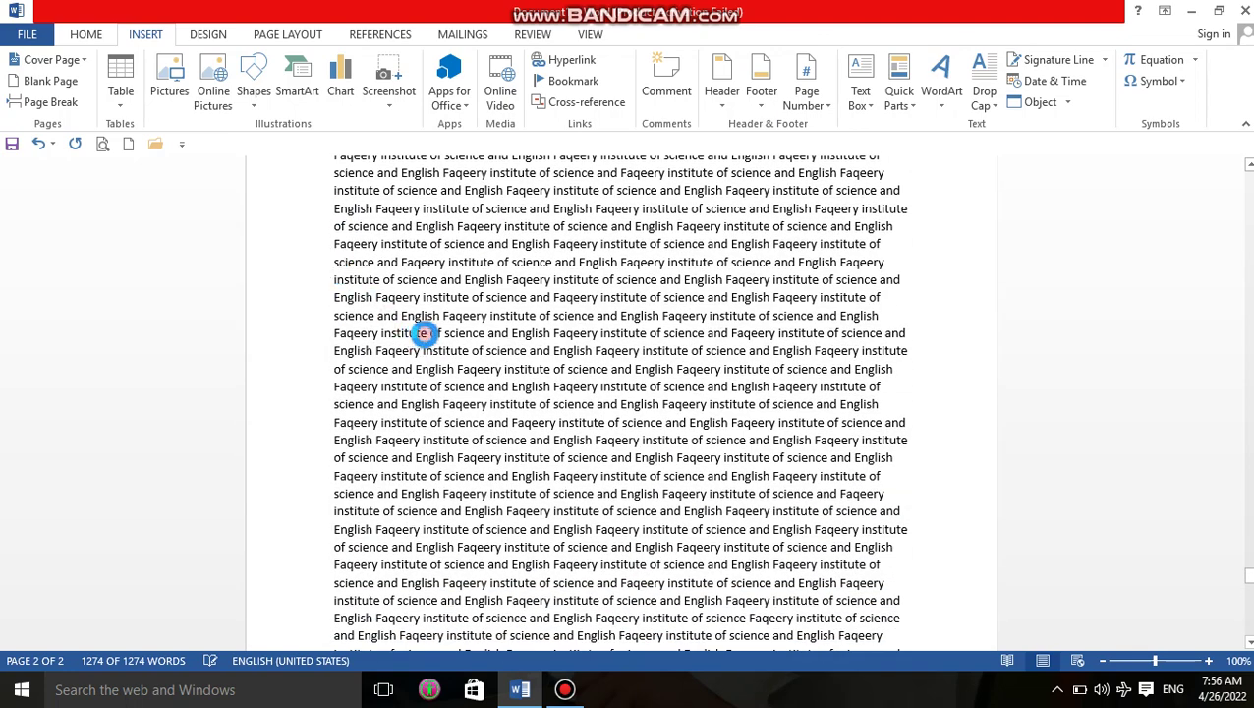
pyautogui.scroll(-3, 456, 369)
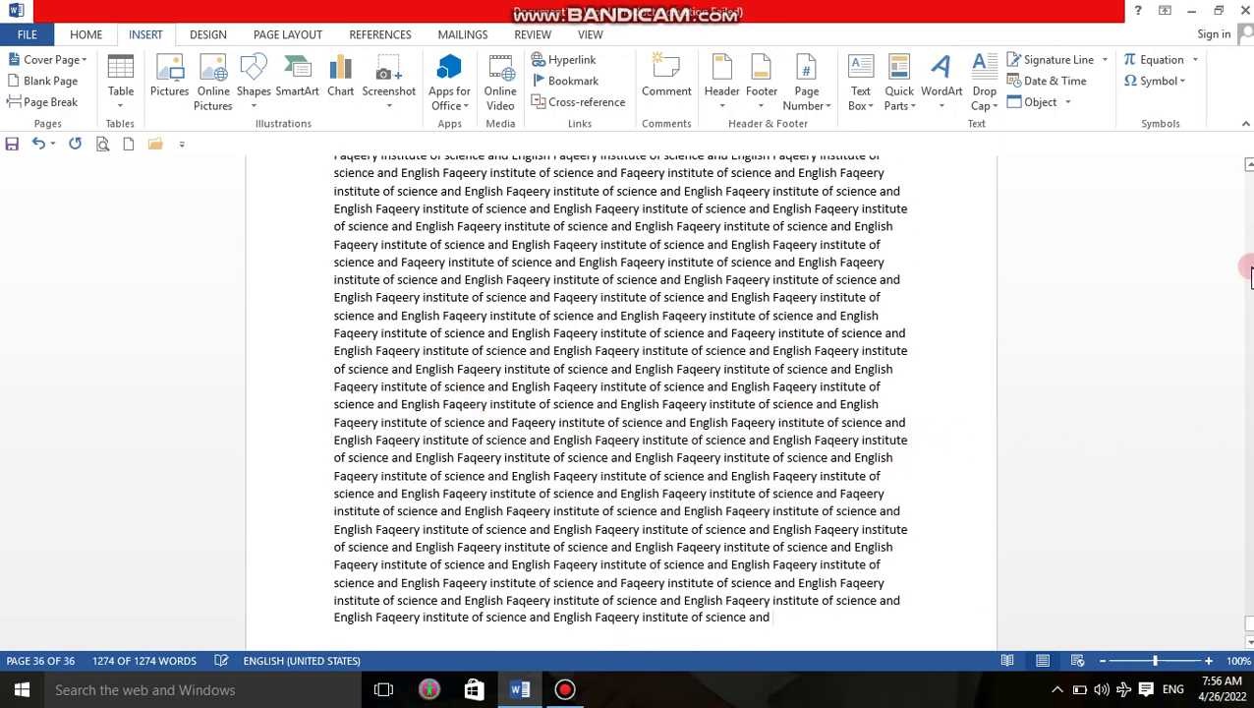
pyautogui.moveTo(1249, 627); pyautogui.dragTo(1223, 157)
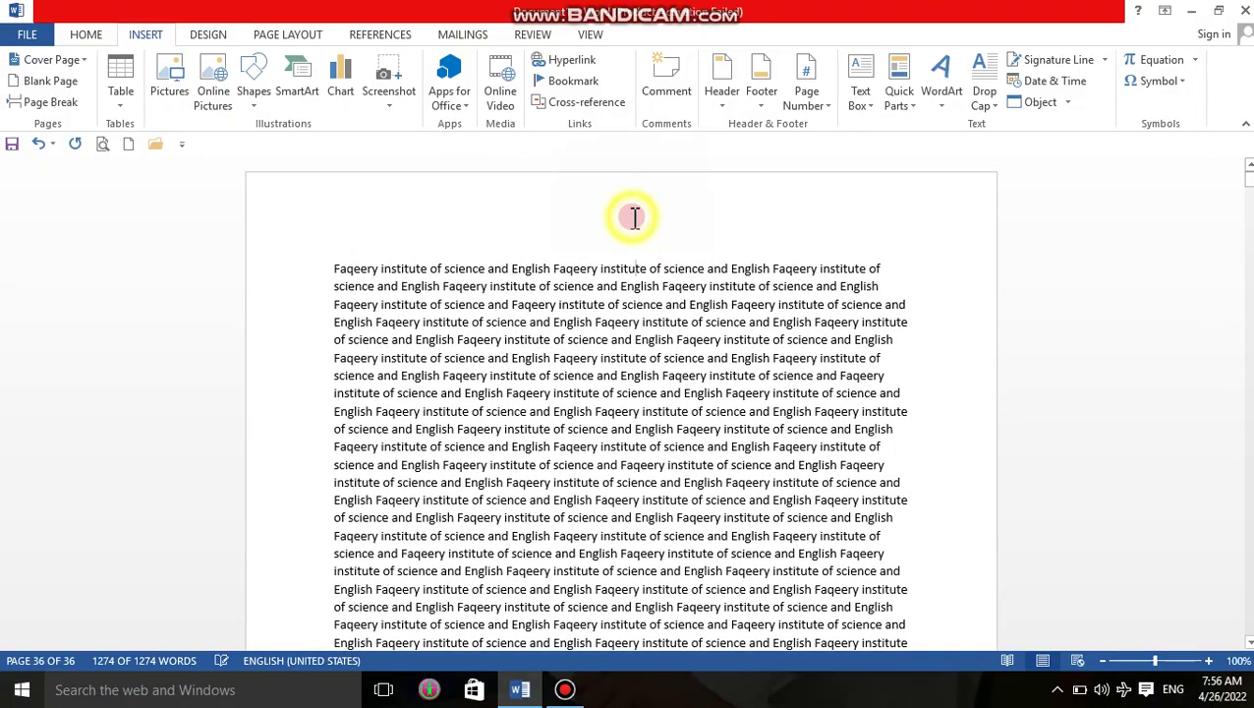
# Step: Insert the built-in Blank header with its placeholder text into the document
pyautogui.click(720, 77)
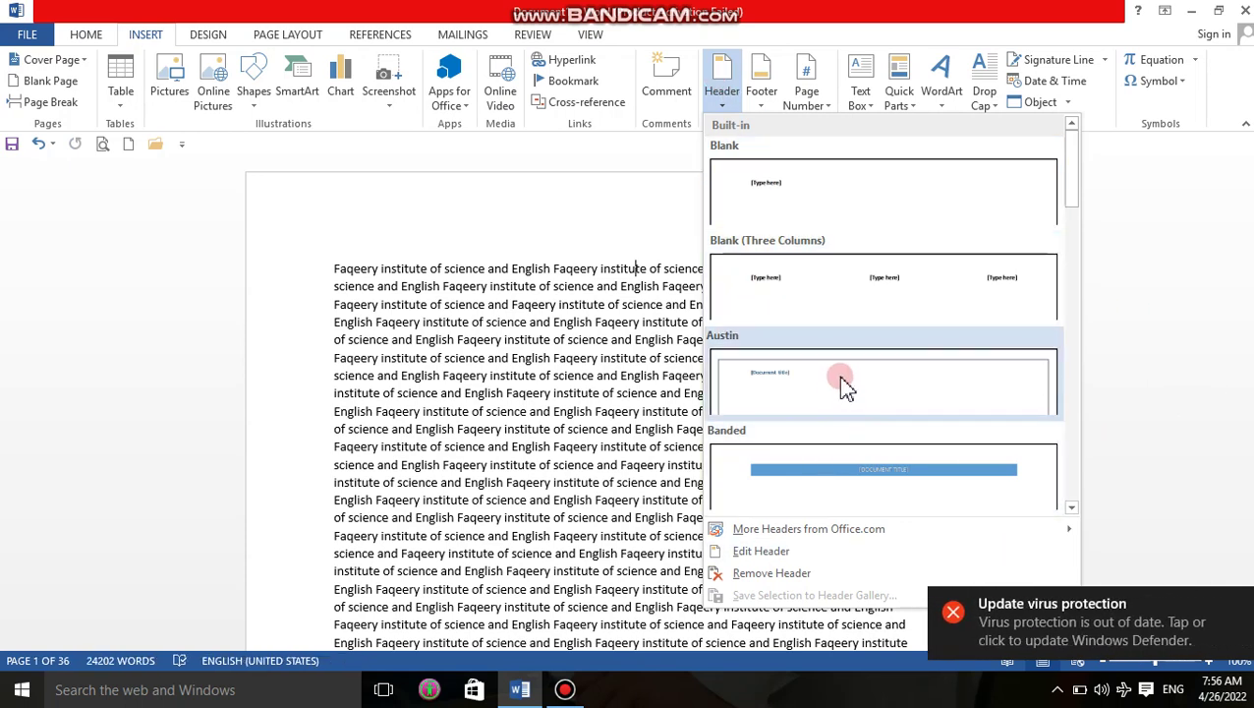
pyautogui.click(819, 209)
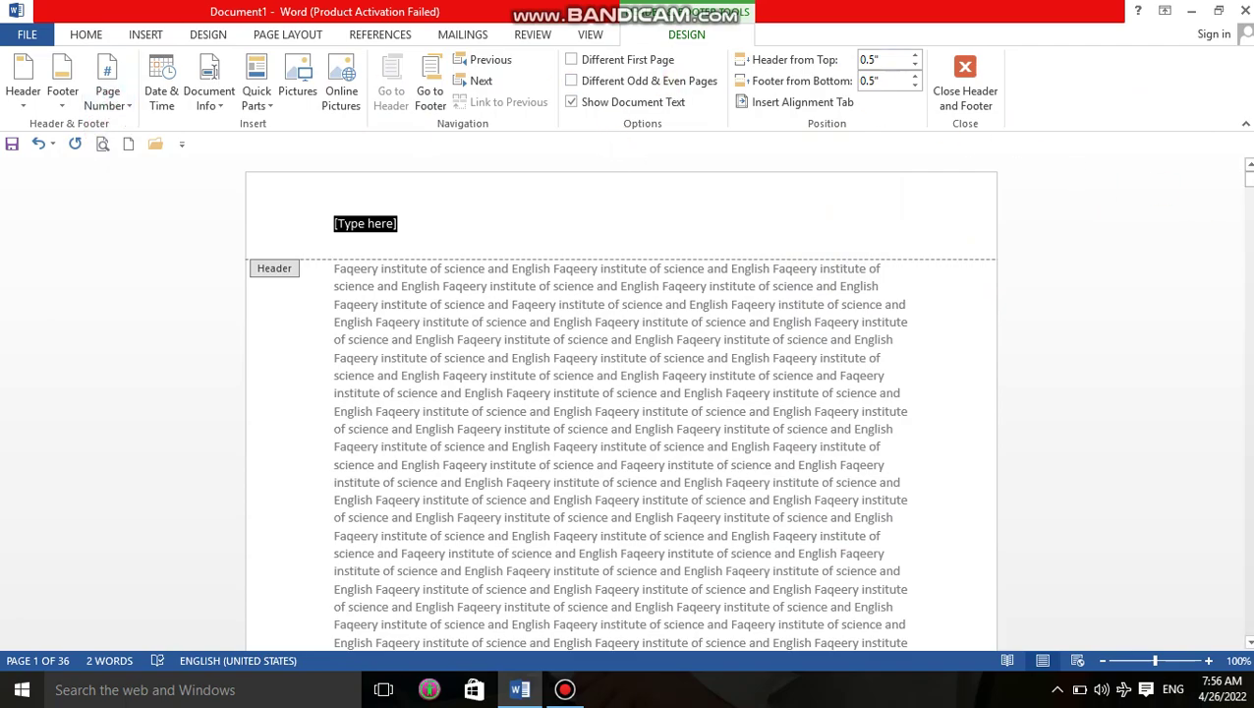
pyautogui.moveTo(1249, 177); pyautogui.dragTo(1248, 149)
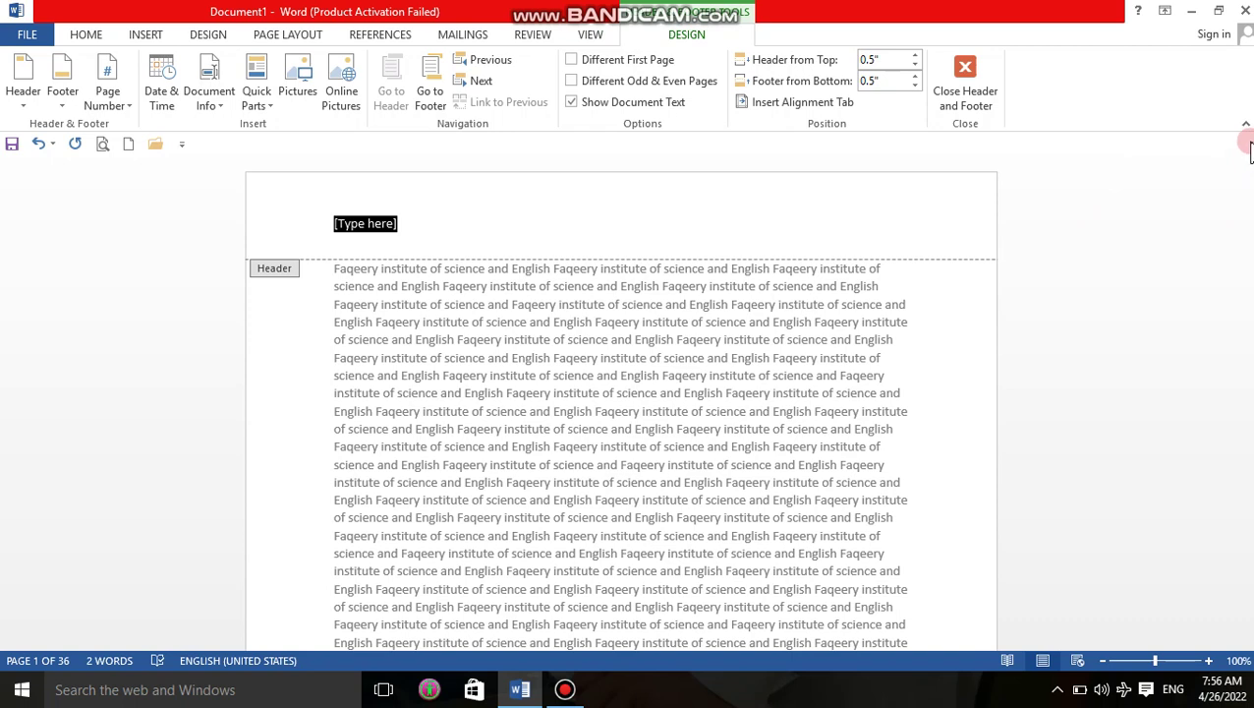
# Step: Insert page numbers at the bottom of the pages in the centred Plain Number 2 style
pyautogui.moveTo(1249, 188); pyautogui.dragTo(1247, 207)
pyautogui.click(542, 295)
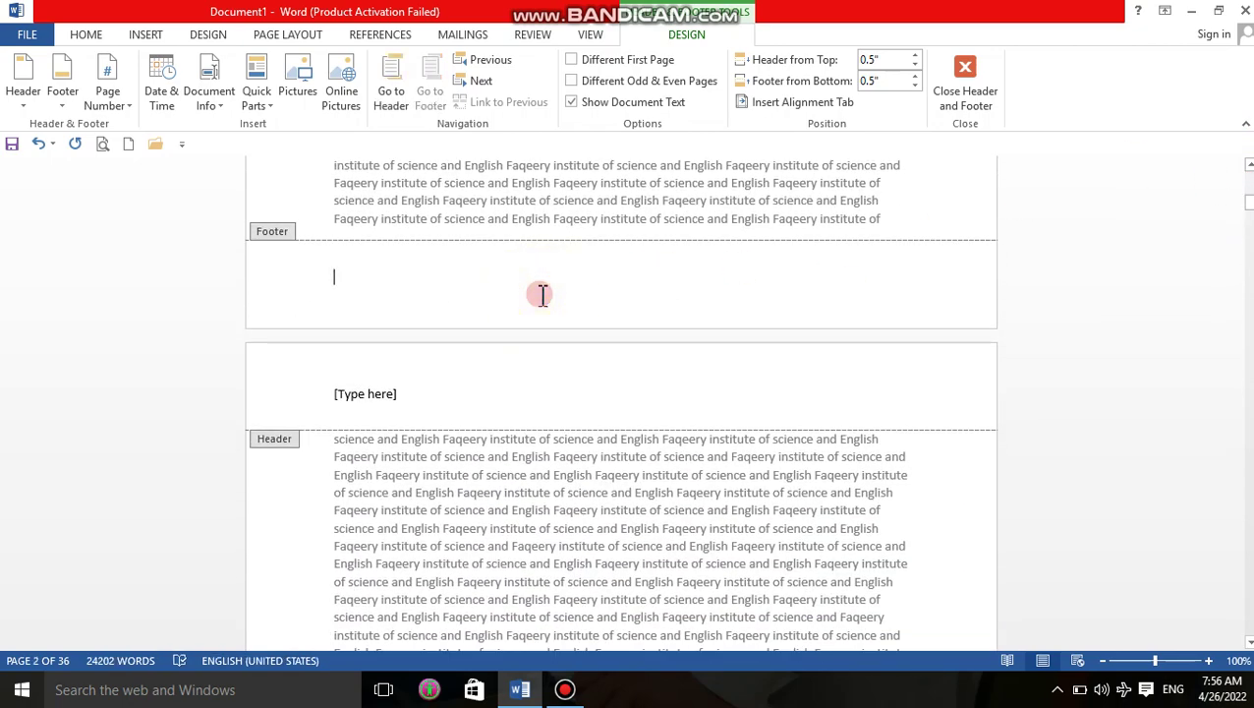
pyautogui.click(114, 104)
pyautogui.moveTo(125, 147)
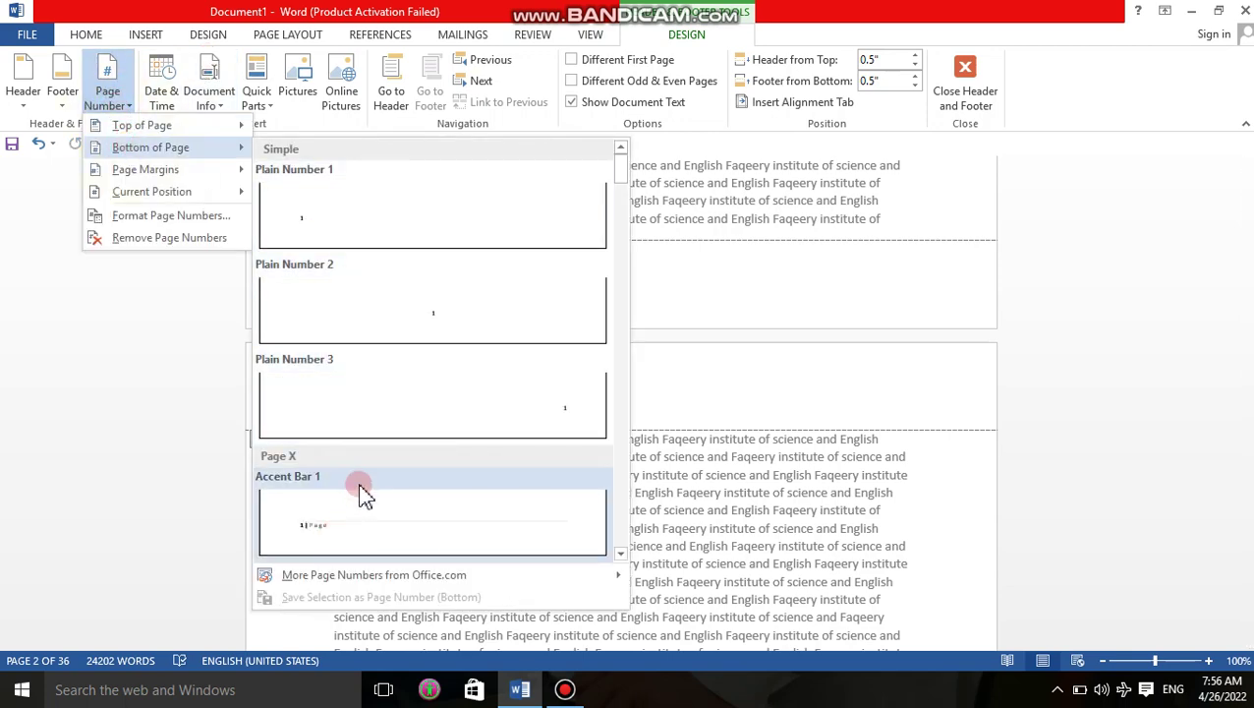
pyautogui.click(435, 311)
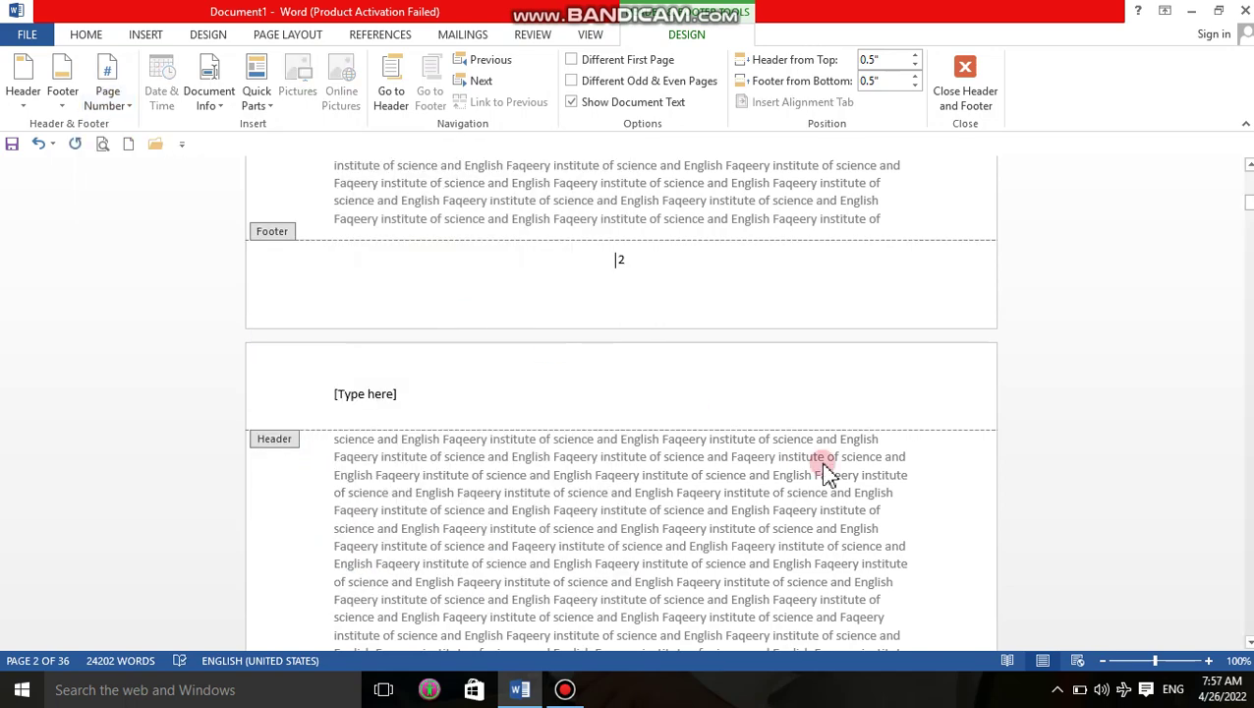
# Step: Format the page numbers so that the numbering starts at 3
pyautogui.moveTo(1248, 204); pyautogui.dragTo(1248, 178)
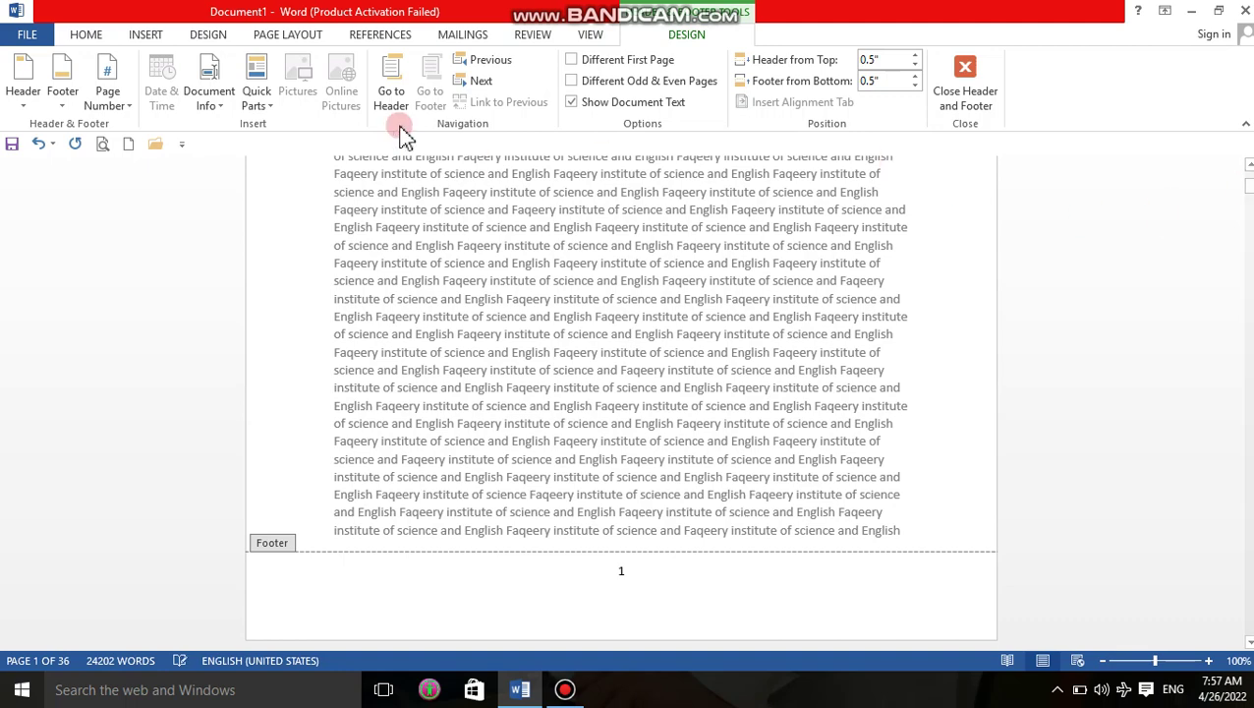
pyautogui.click(120, 116)
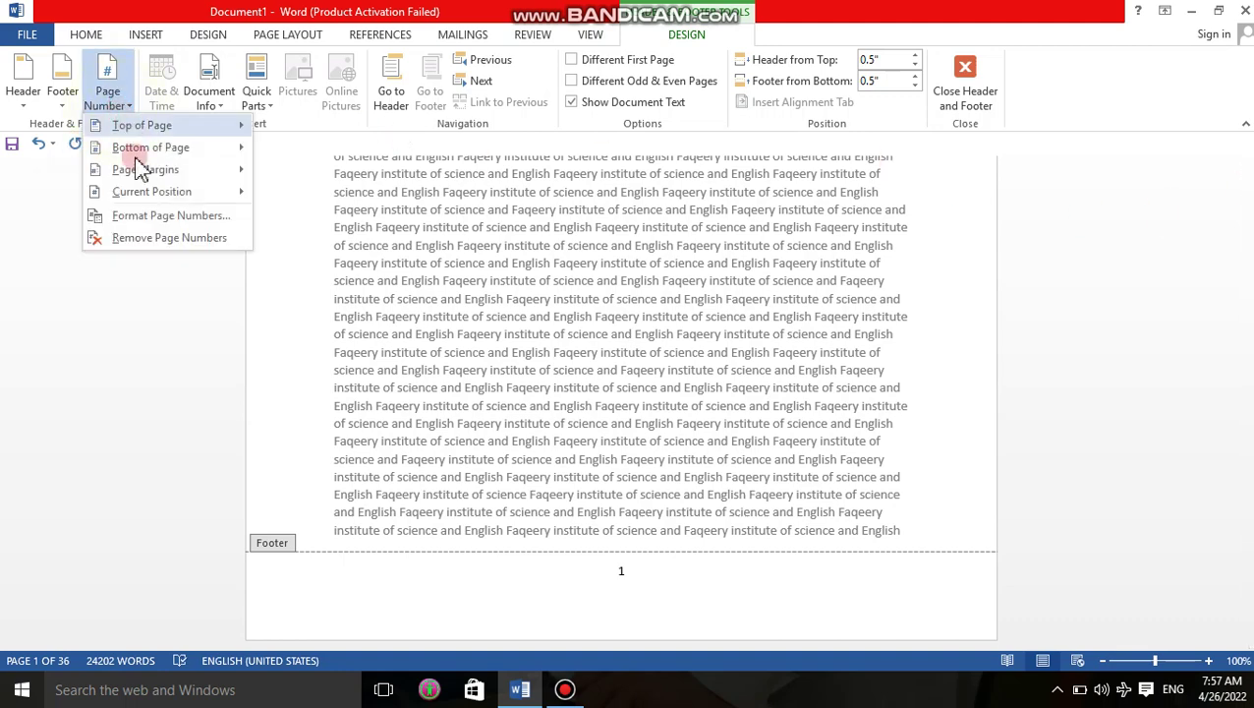
pyautogui.click(170, 216)
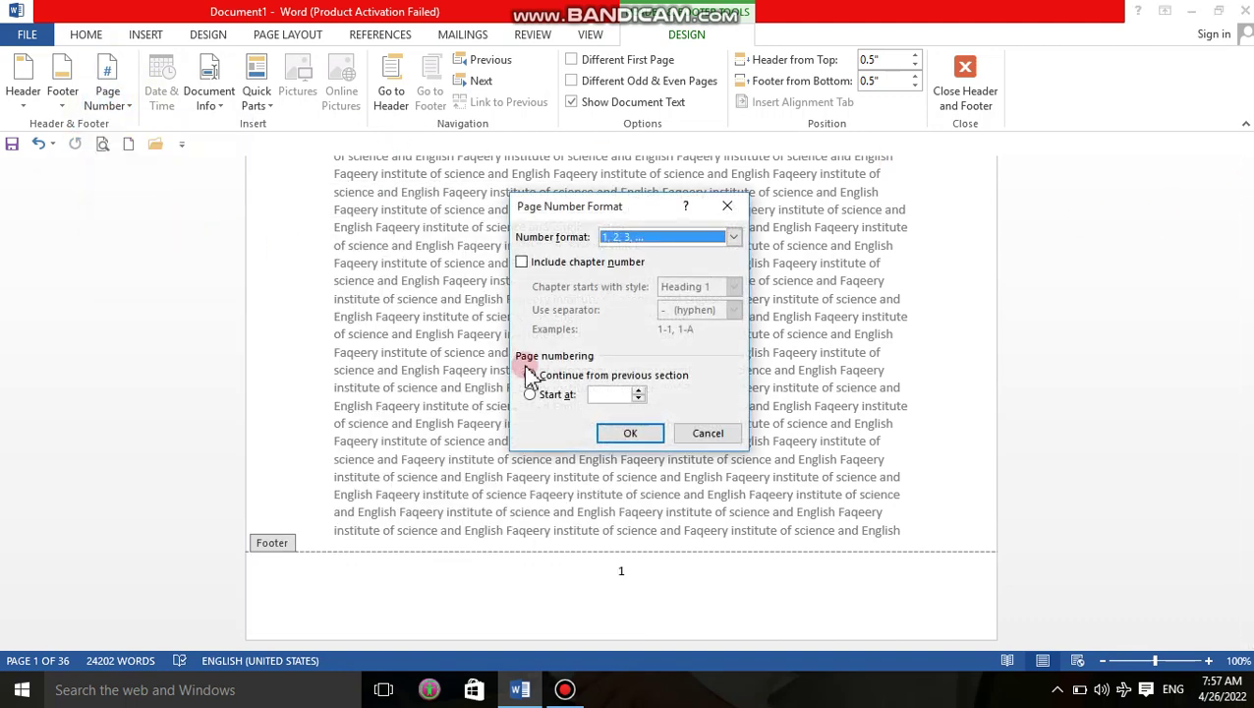
pyautogui.click(602, 394)
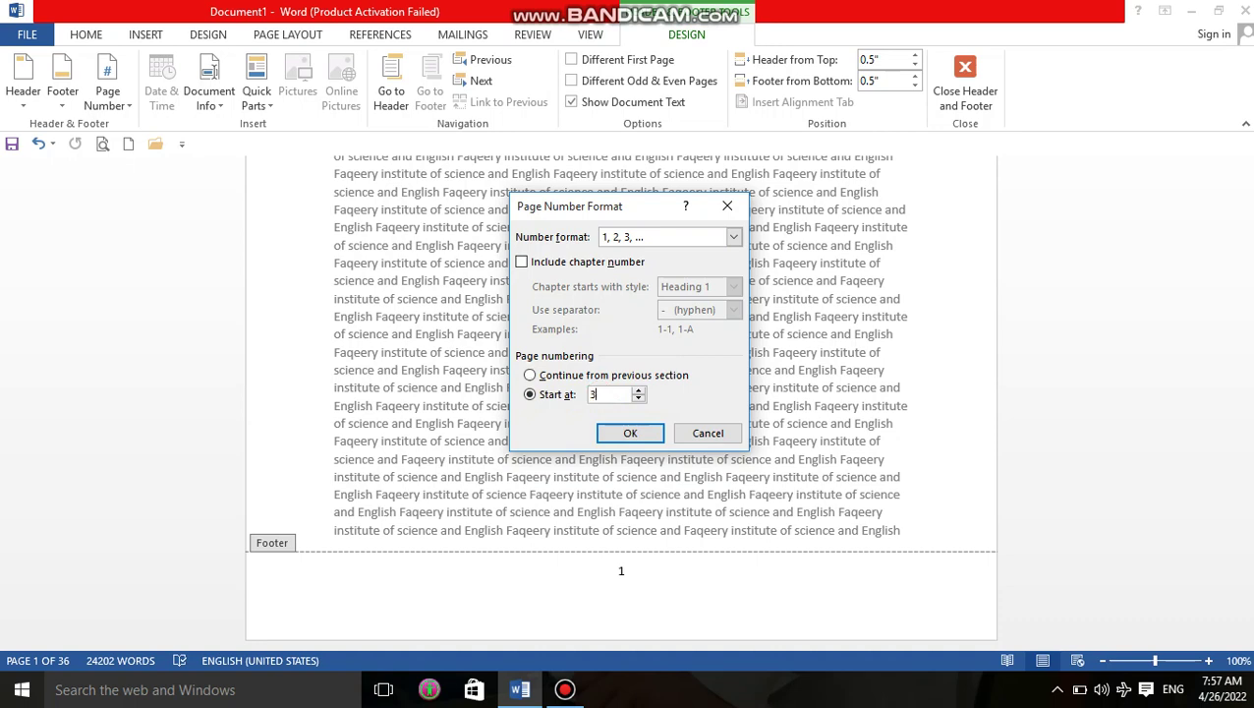
pyautogui.click(619, 436)
pyautogui.click(634, 438)
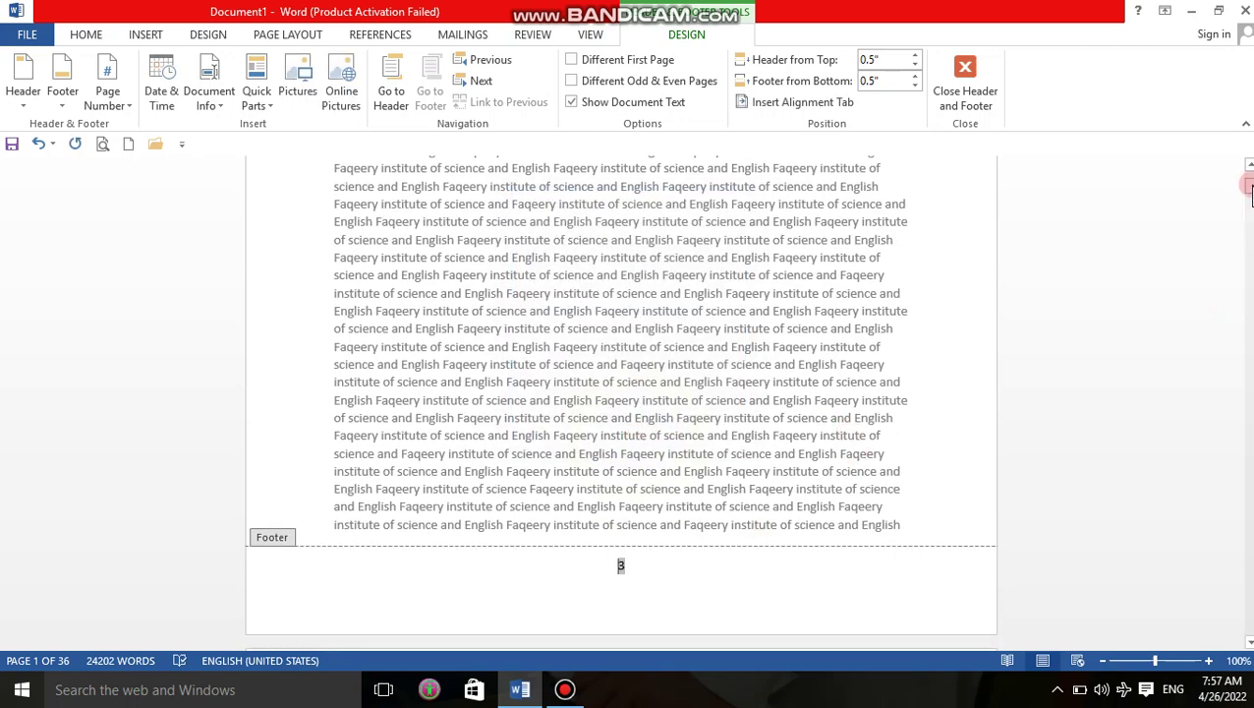
# Step: Set the page numbering to continue from the previous section instead of using a custom start number
pyautogui.moveTo(1248, 187)
pyautogui.mouseDown()
pyautogui.moveTo(1248, 162)
pyautogui.moveTo(1248, 194)
pyautogui.moveTo(1248, 175)
pyautogui.mouseUp()
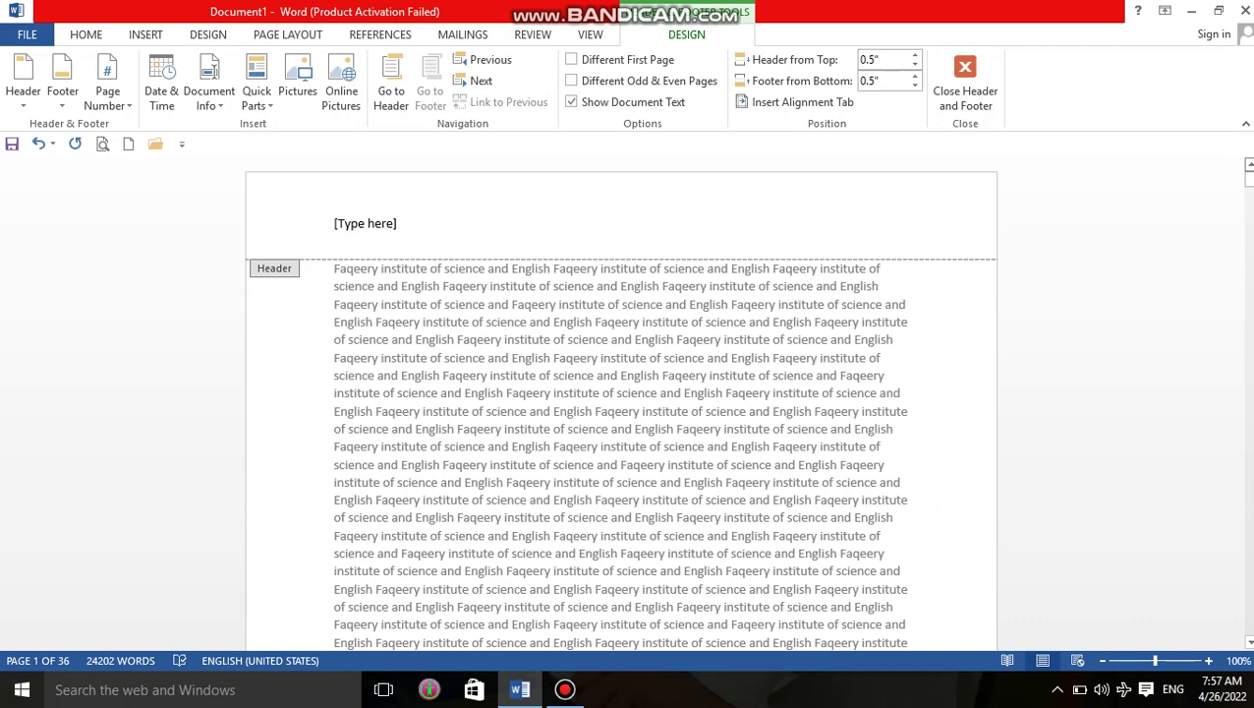
pyautogui.click(115, 116)
pyautogui.click(157, 216)
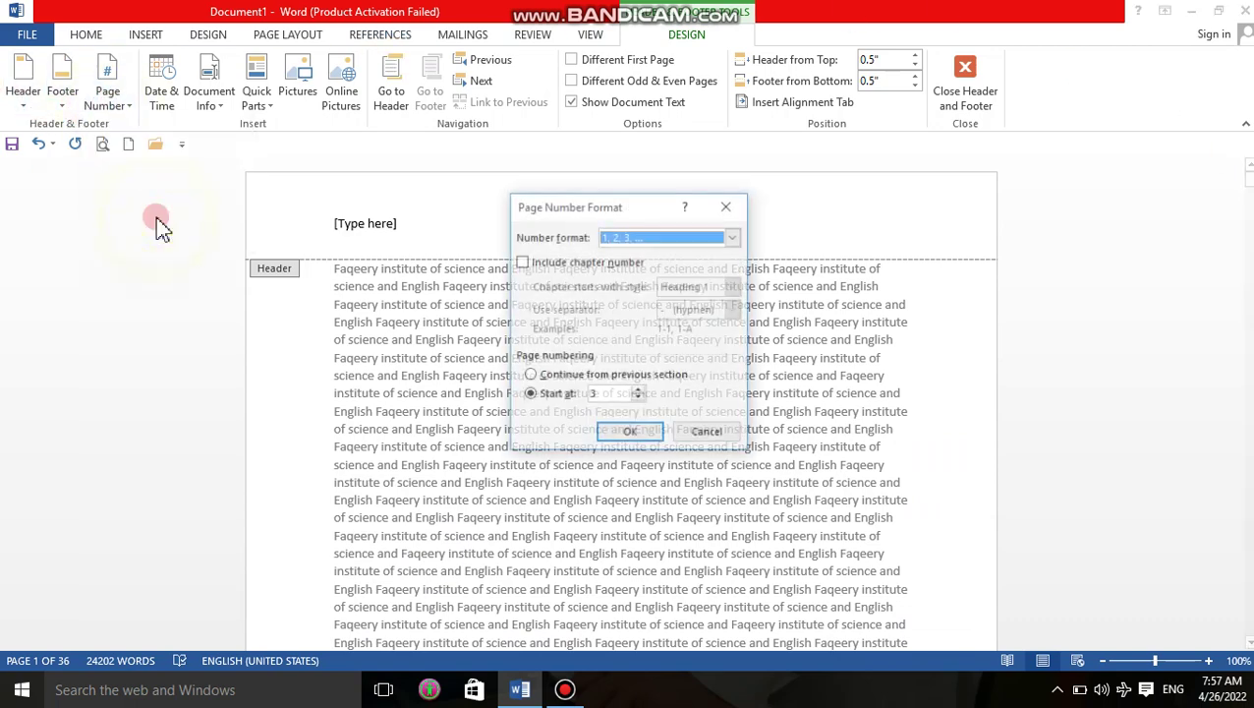
pyautogui.click(530, 376)
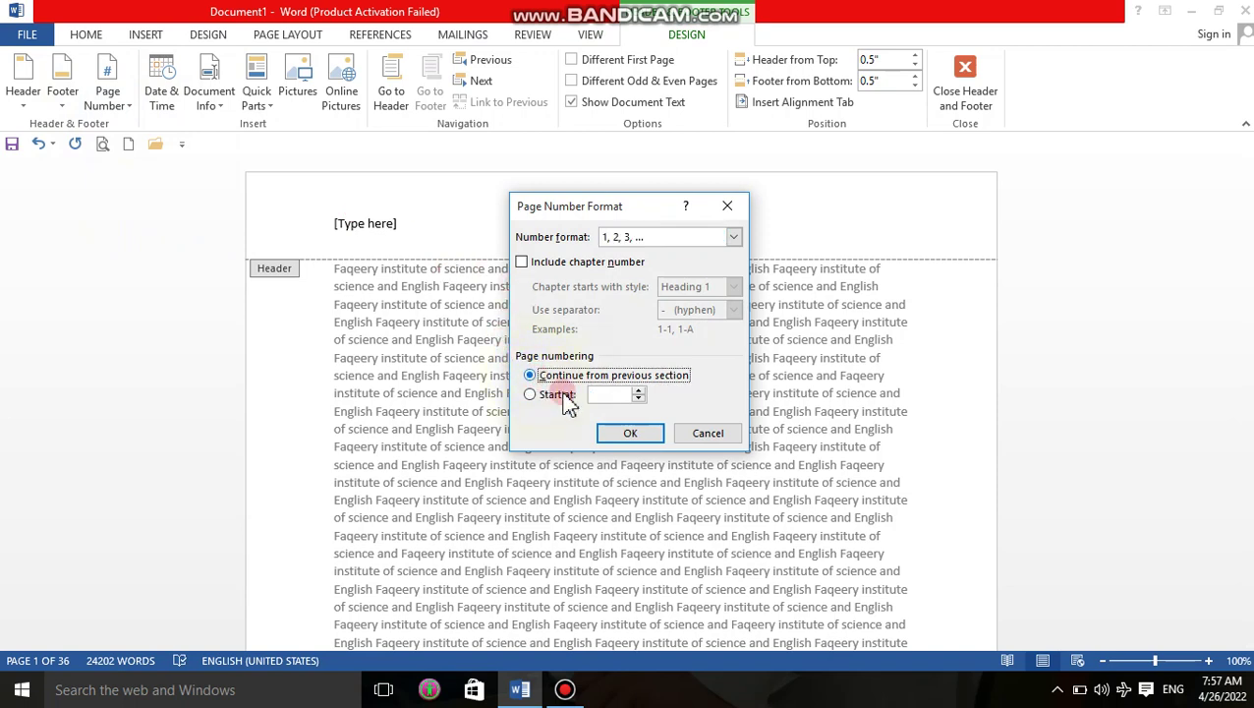
pyautogui.click(637, 394)
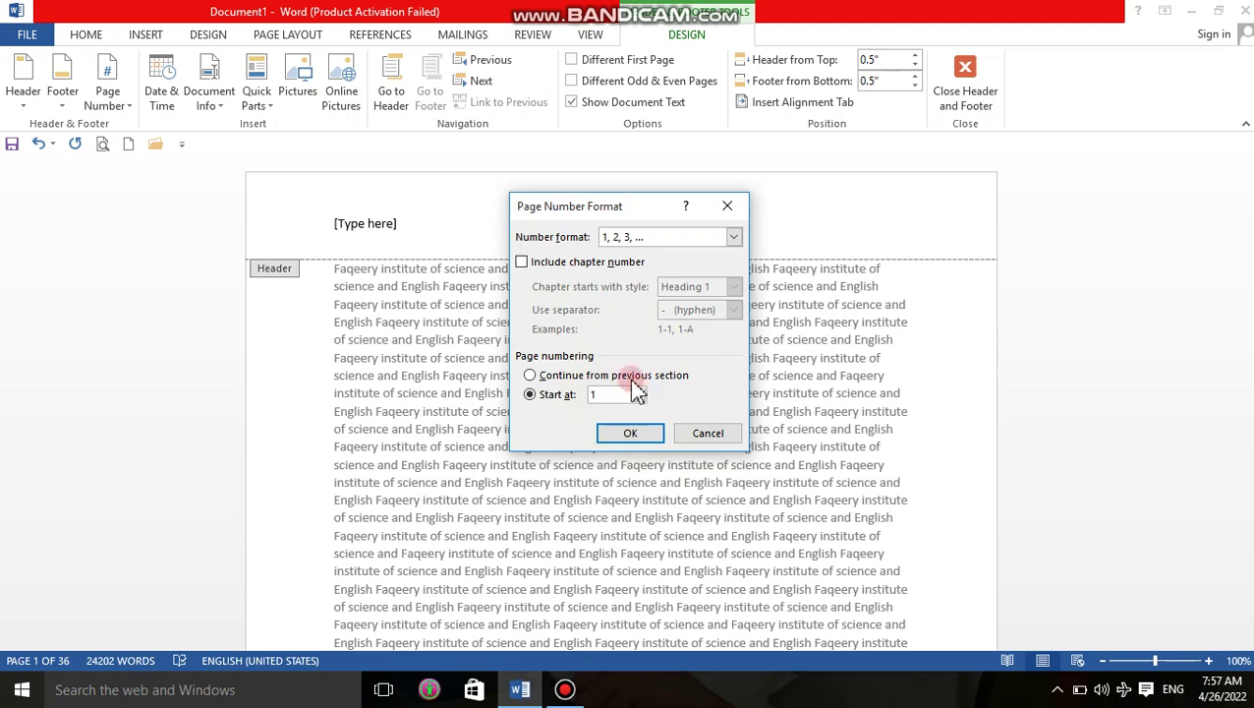
pyautogui.click(629, 376)
pyautogui.click(645, 437)
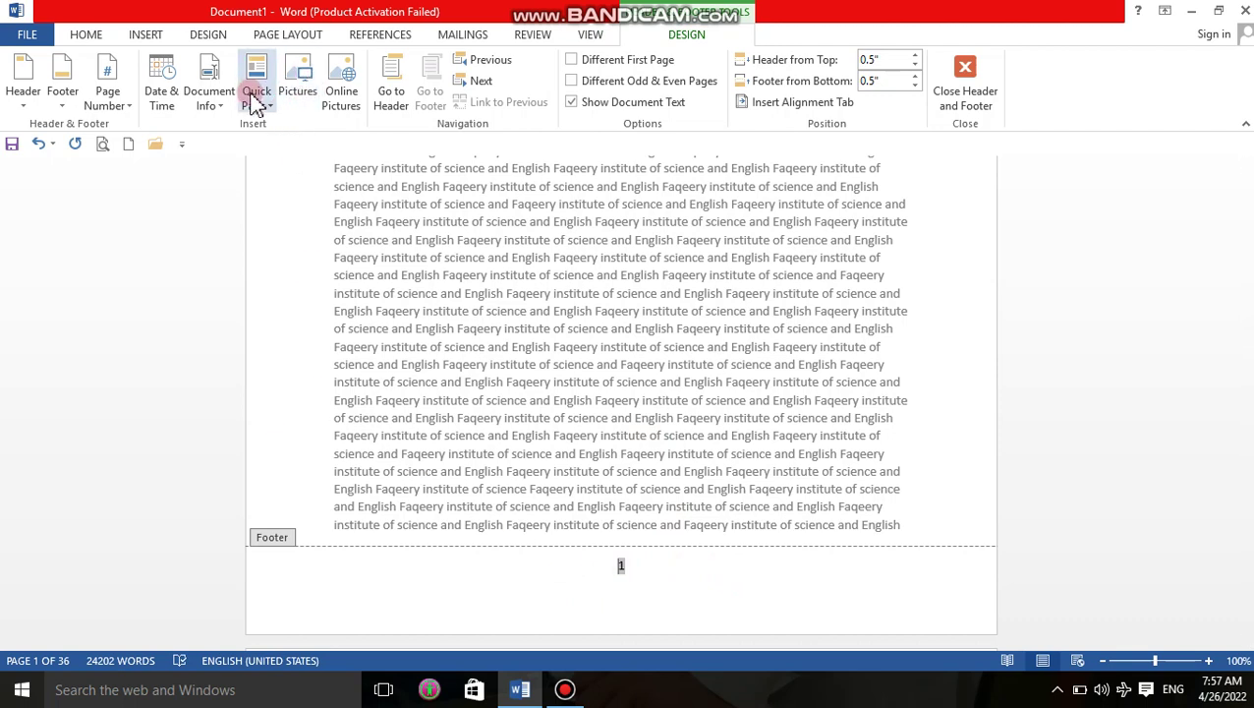
# Step: Change the page number format to lowercase Roman numerals (i, ii, iii) and check the footers on the following pages
pyautogui.click(126, 105)
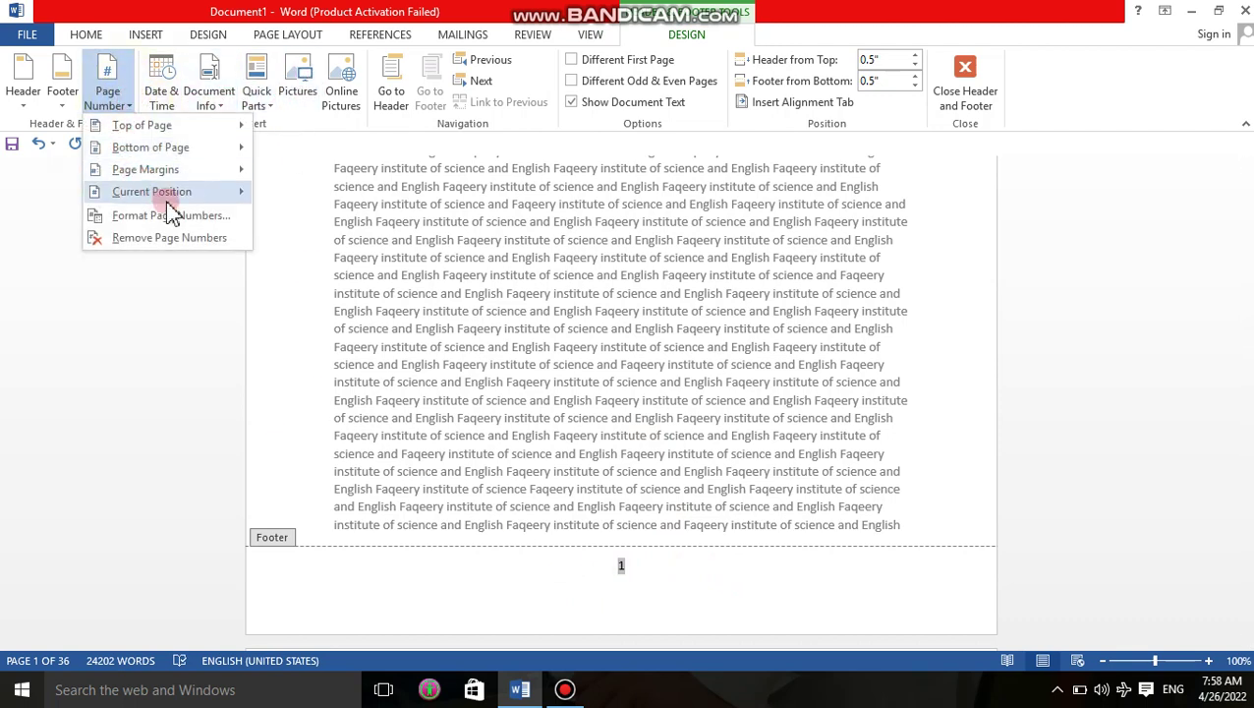
pyautogui.click(148, 215)
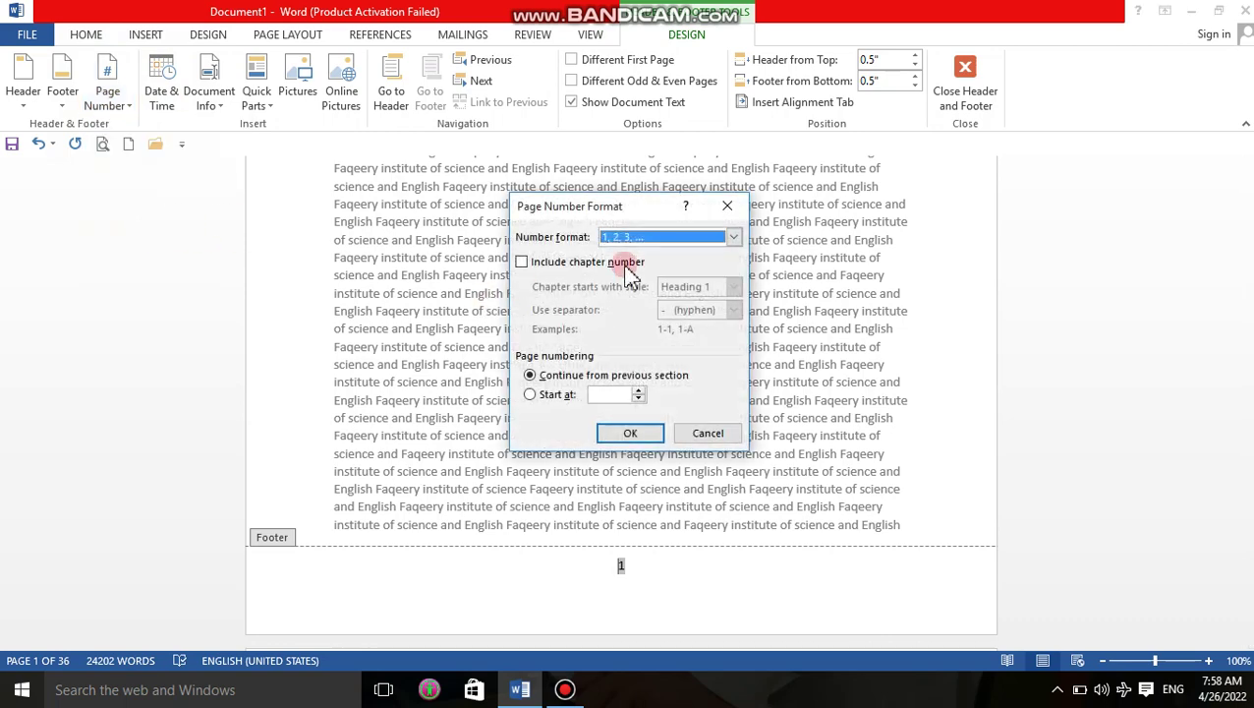
pyautogui.click(734, 239)
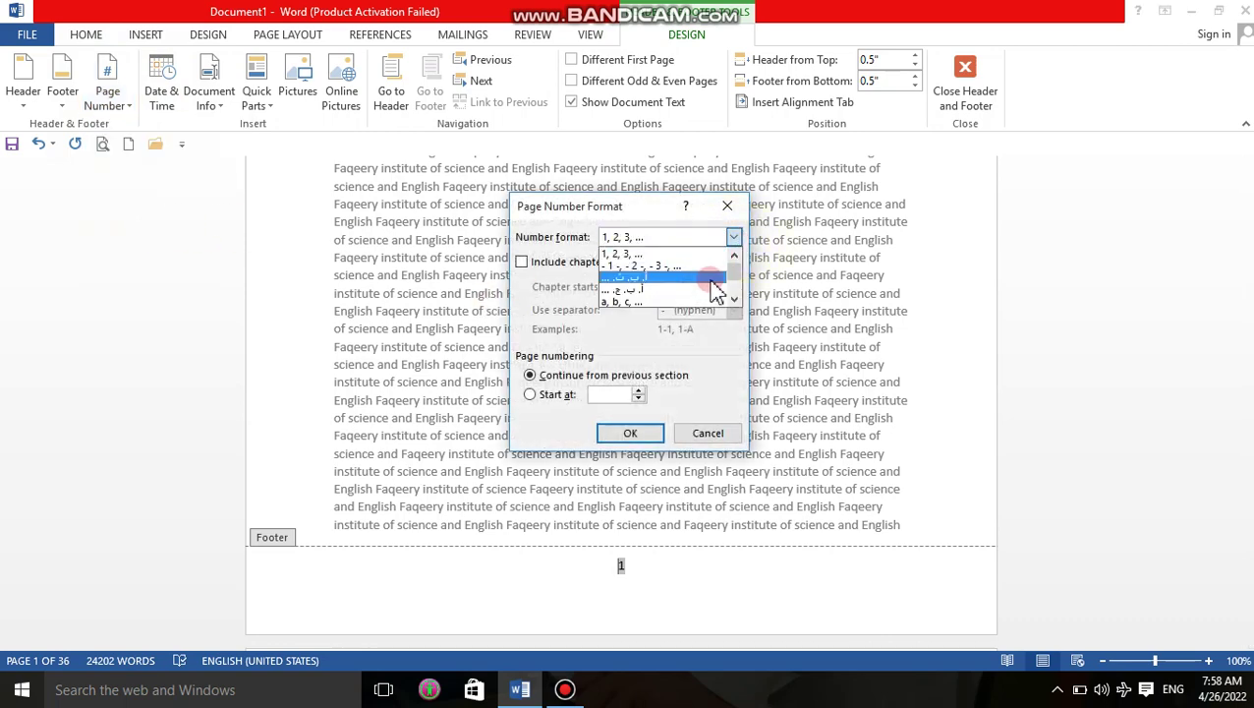
pyautogui.click(739, 280)
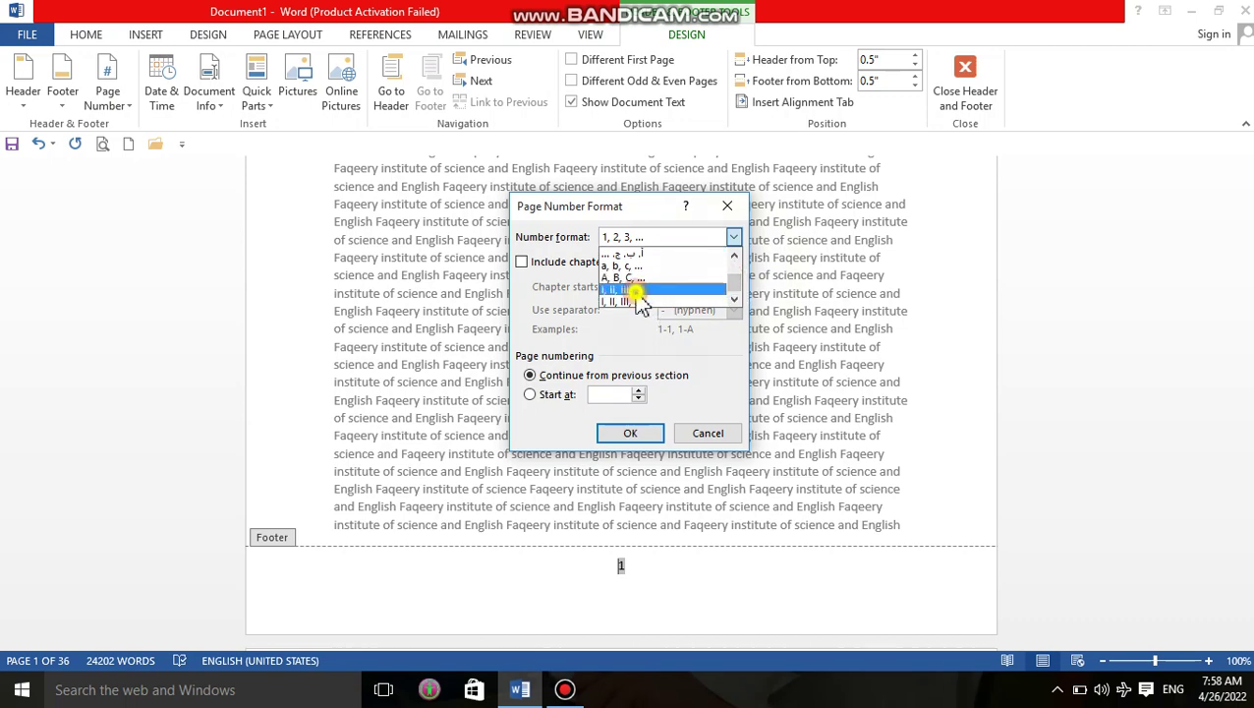
pyautogui.click(635, 289)
pyautogui.click(637, 437)
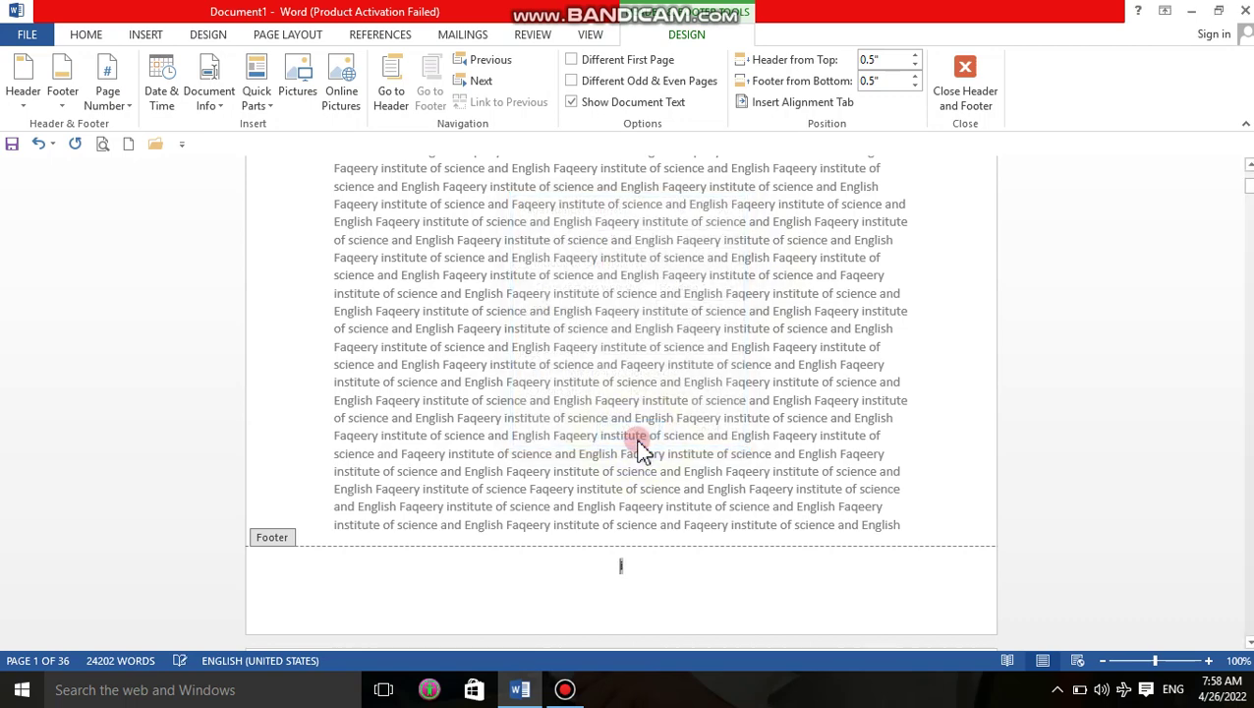
pyautogui.click(812, 562)
pyautogui.click(1235, 348)
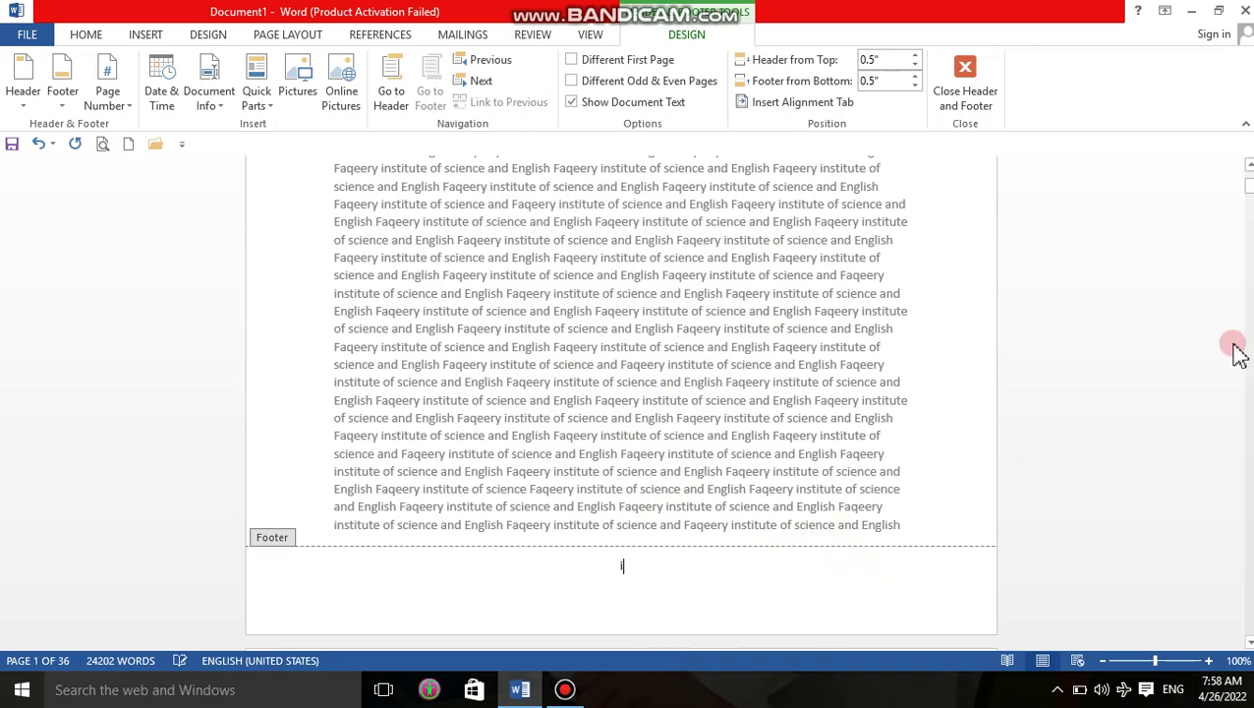
pyautogui.moveTo(1248, 185); pyautogui.dragTo(1248, 227)
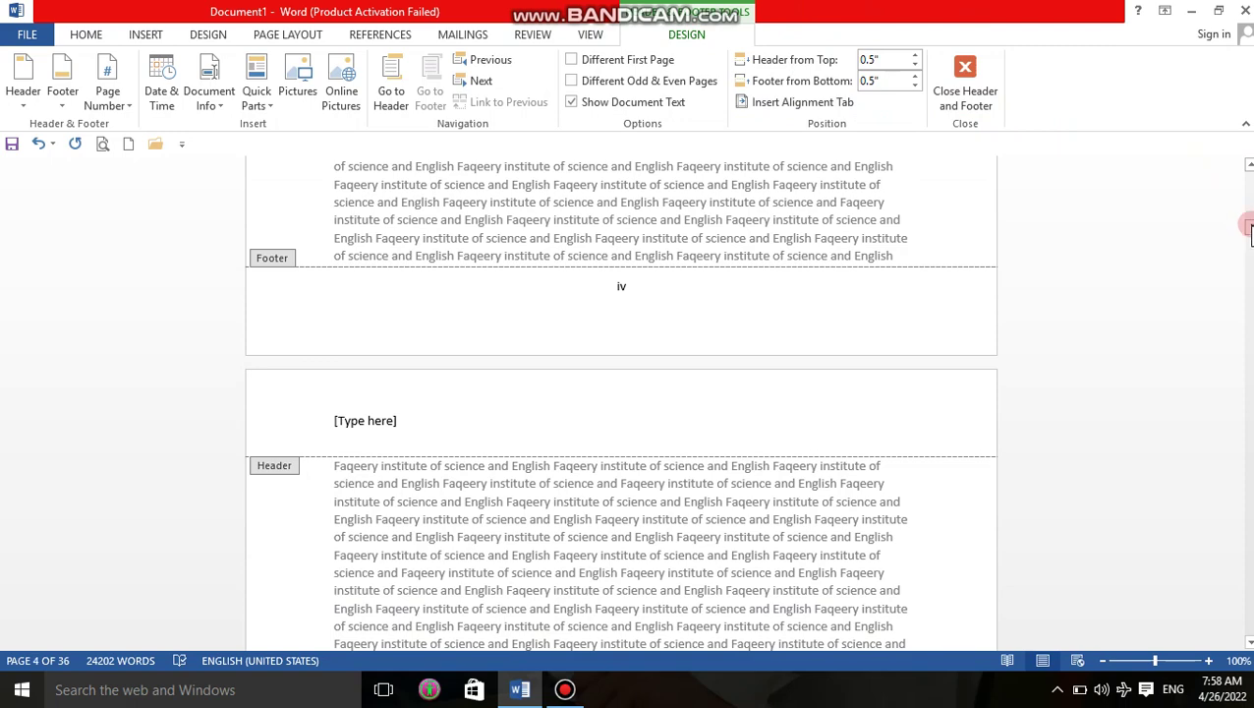
# Step: Replace the header's placeholder text on the first page with "Faqeery institute"
pyautogui.moveTo(1248, 228); pyautogui.dragTo(1244, 145)
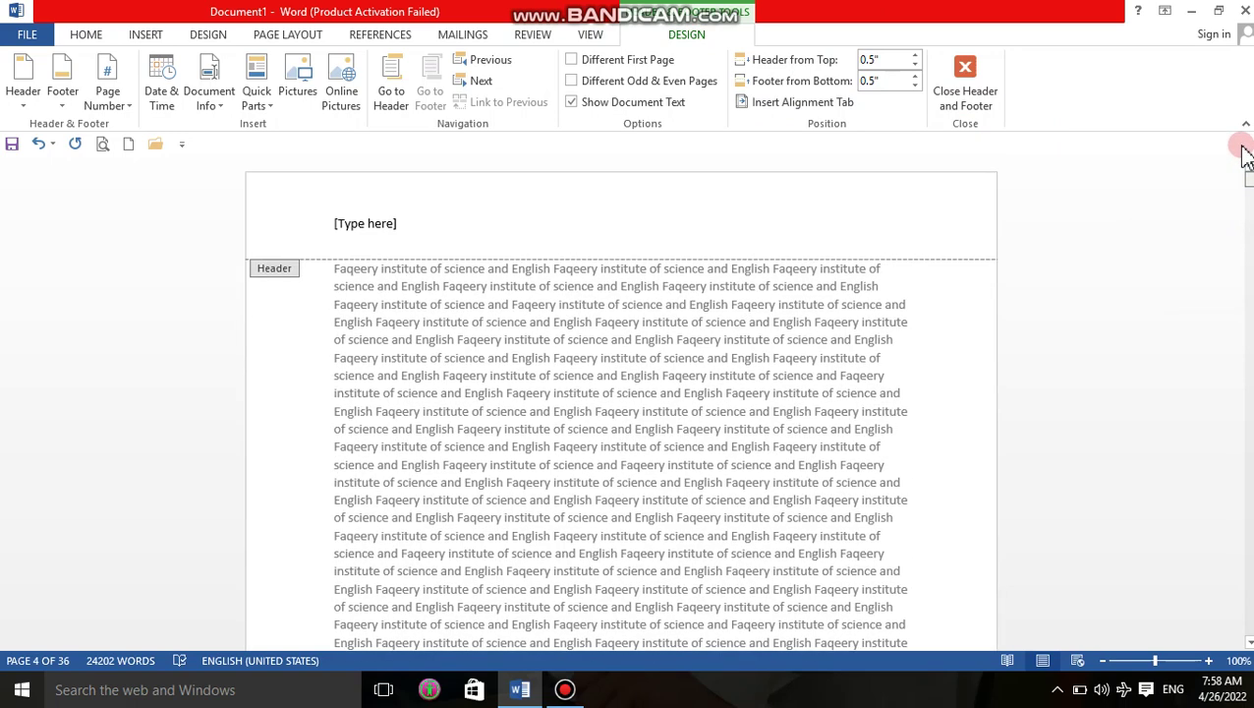
pyautogui.click(551, 220)
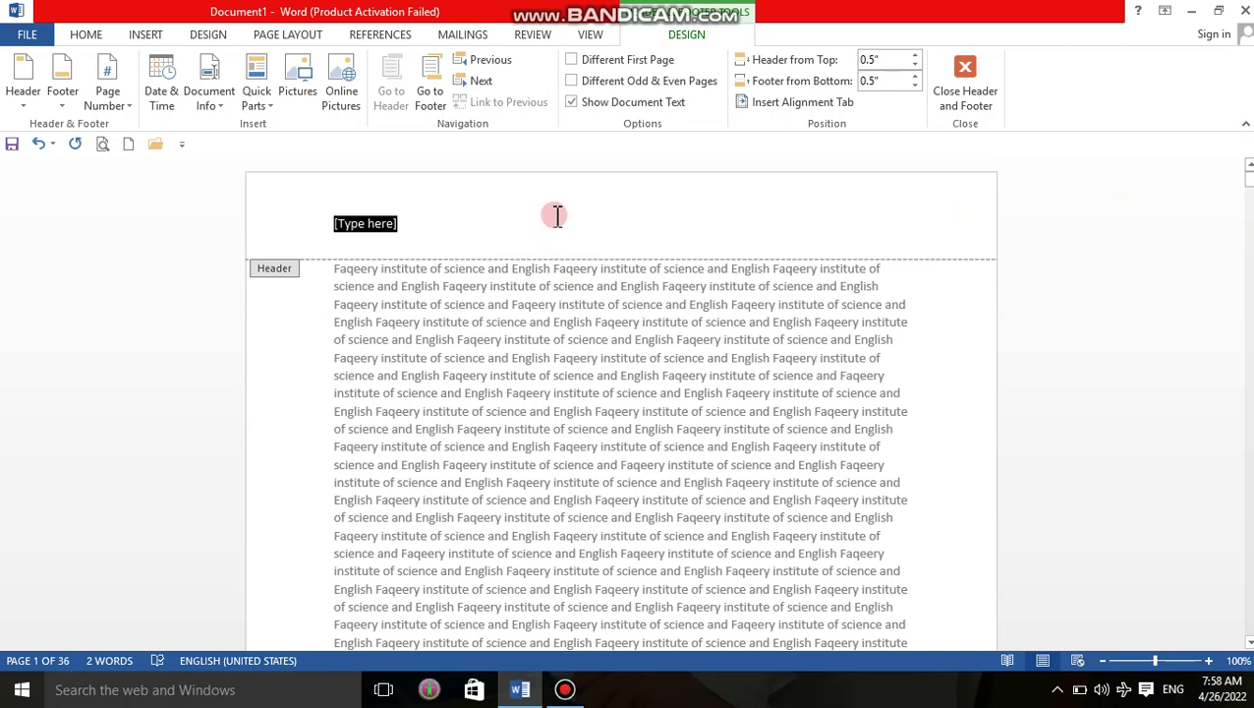
pyautogui.write('my')
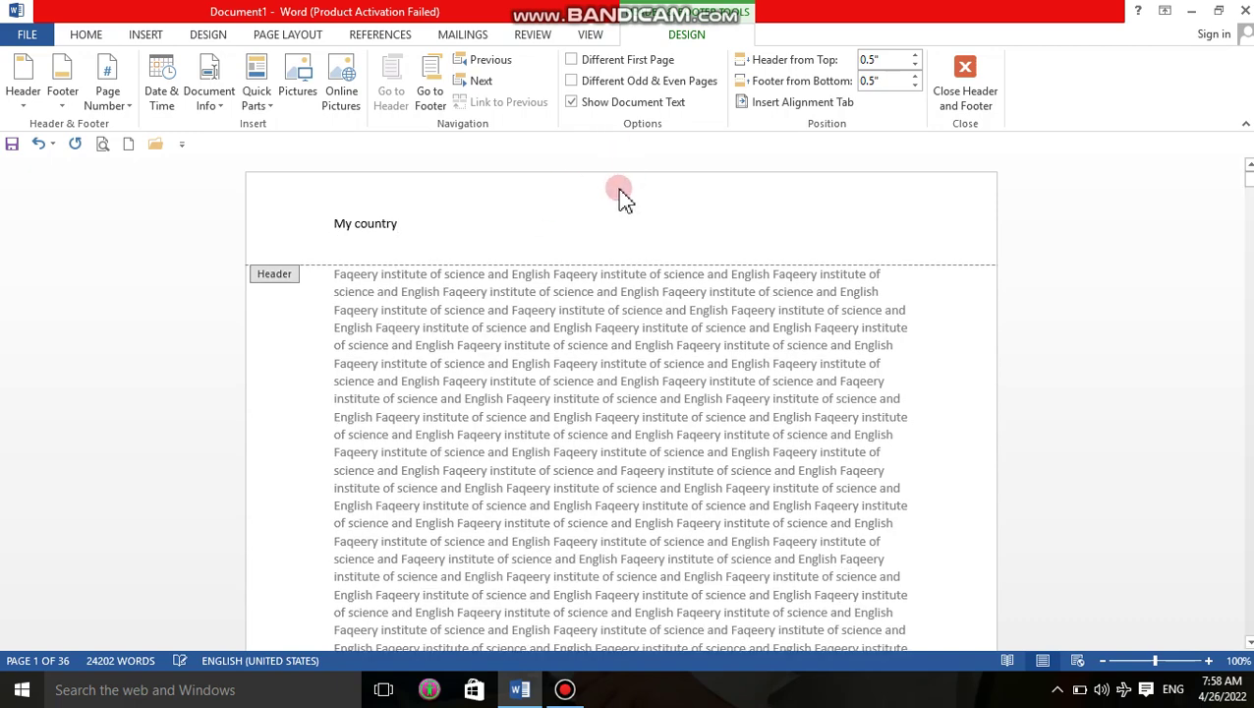
pyautogui.press('BackSpace')
pyautogui.press('BackSpace')
pyautogui.press('BackSpace')
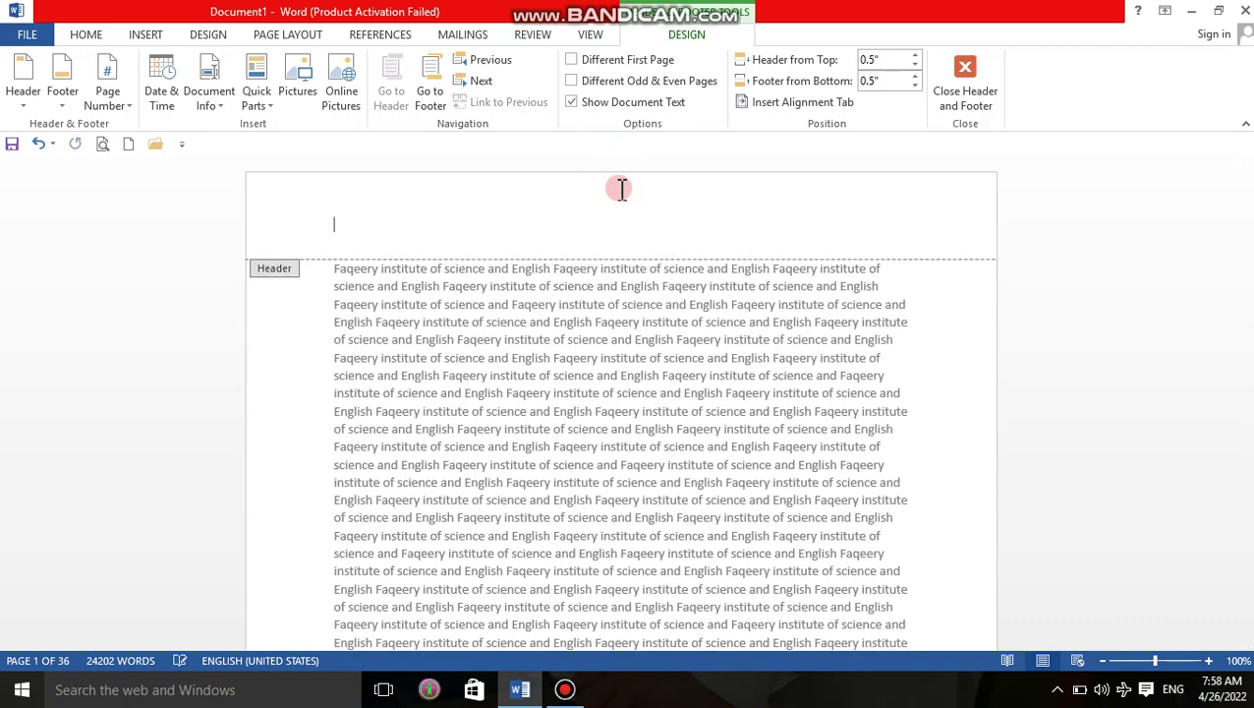
pyautogui.write('faqeery ')
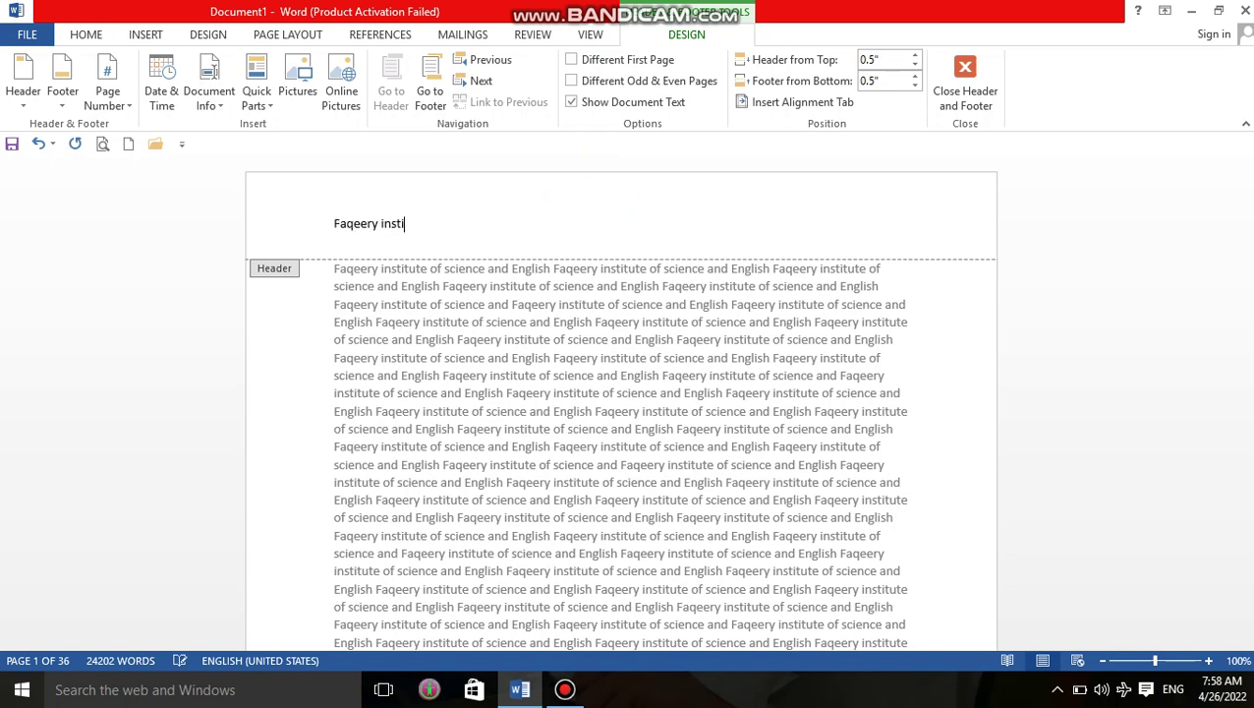
pyautogui.write('institute')
# Step: Enlarge the header text "Faqeery institute" to 22 pt and return to the document body
pyautogui.moveTo(434, 210); pyautogui.dragTo(369, 215)
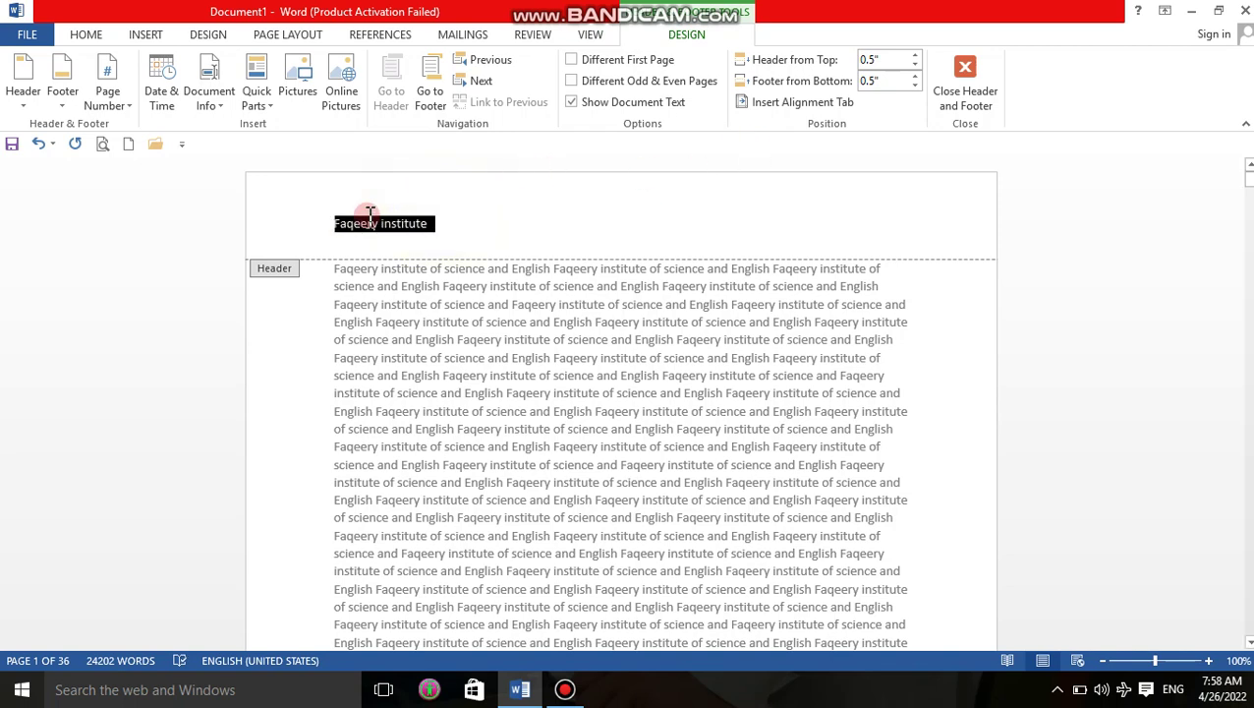
pyautogui.click(85, 35)
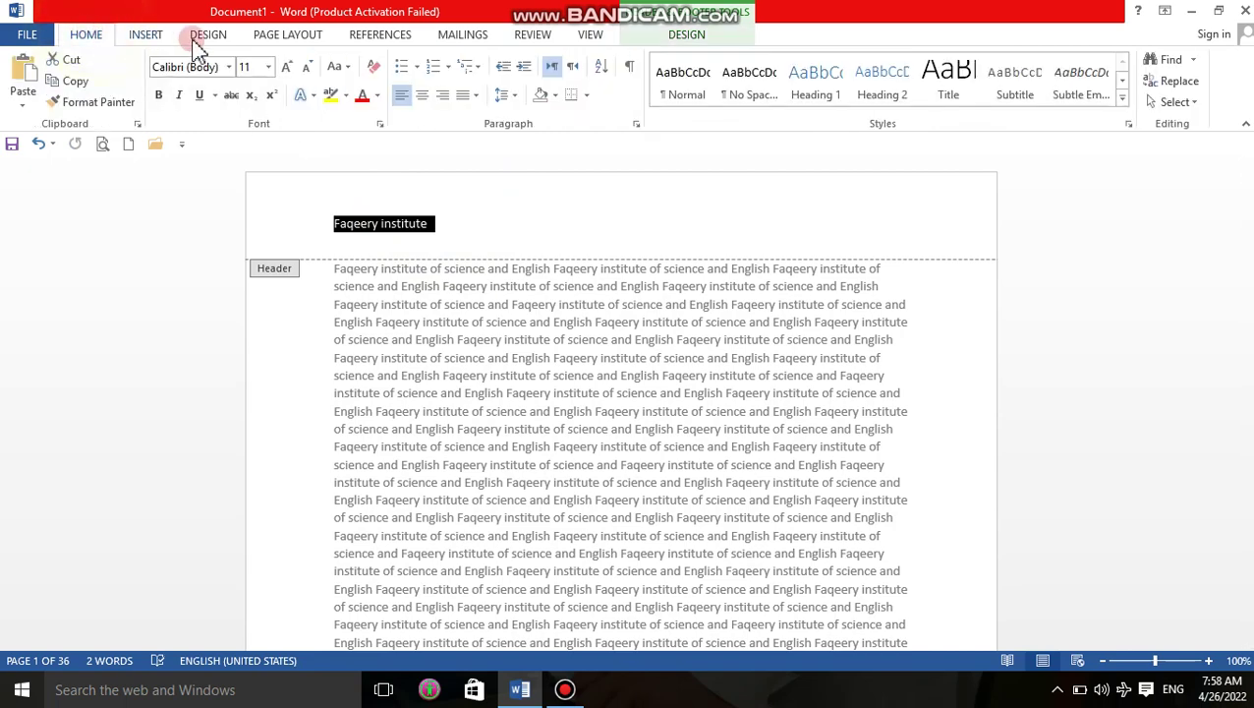
pyautogui.click(288, 67)
pyautogui.click(288, 67)
pyautogui.click(288, 67)
pyautogui.click(288, 67)
pyautogui.click(288, 67)
pyautogui.click(288, 67)
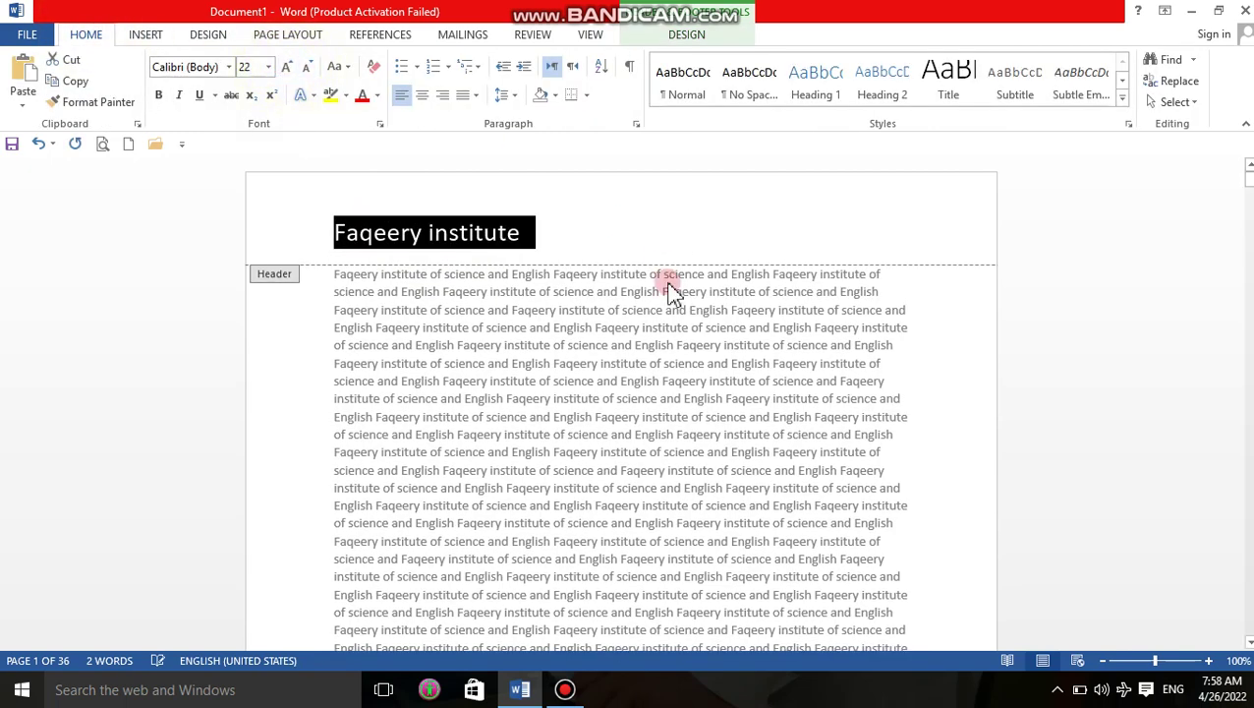
pyautogui.doubleClick(691, 436)
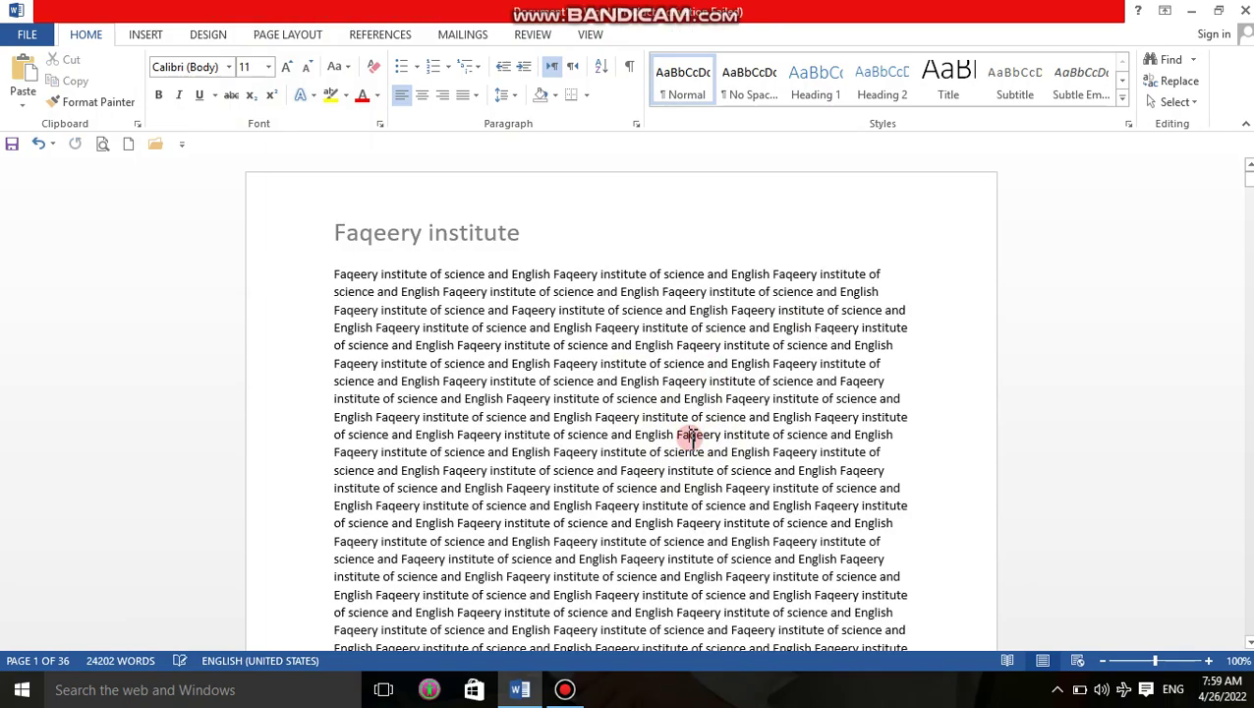
pyautogui.moveTo(1247, 175)
pyautogui.mouseDown()
pyautogui.moveTo(1248, 193)
pyautogui.moveTo(1249, 173)
pyautogui.mouseUp()
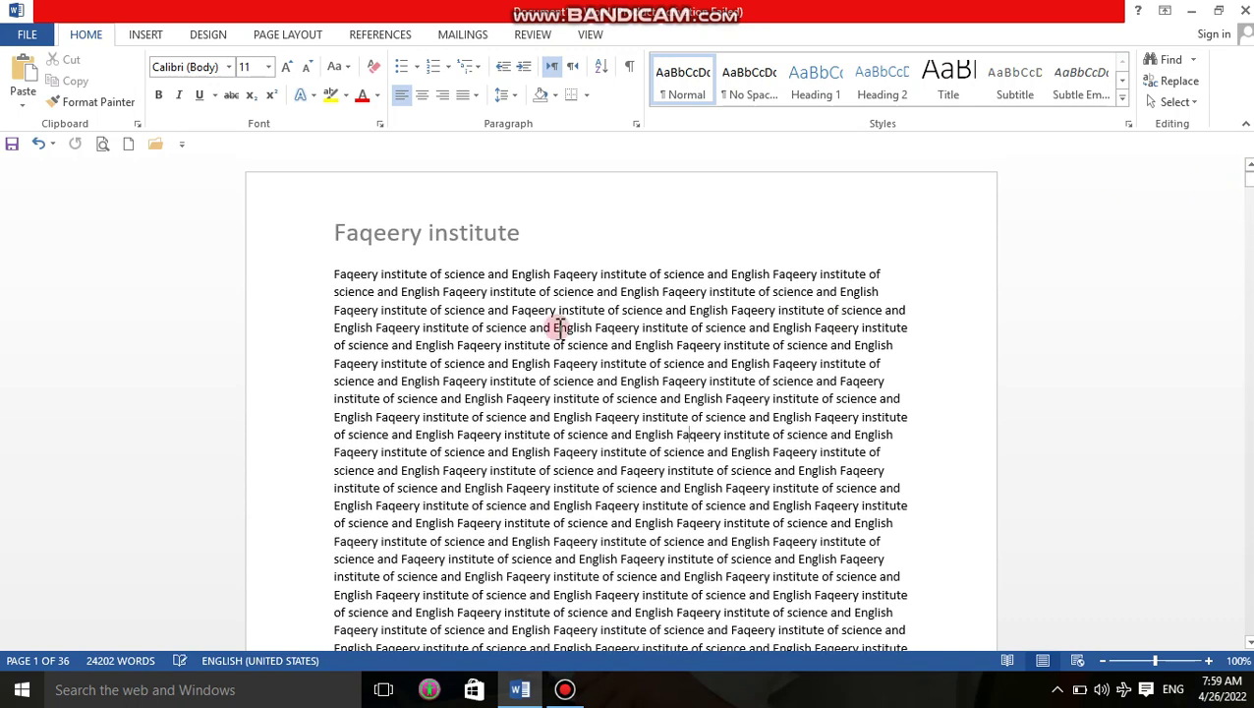
pyautogui.click(489, 234)
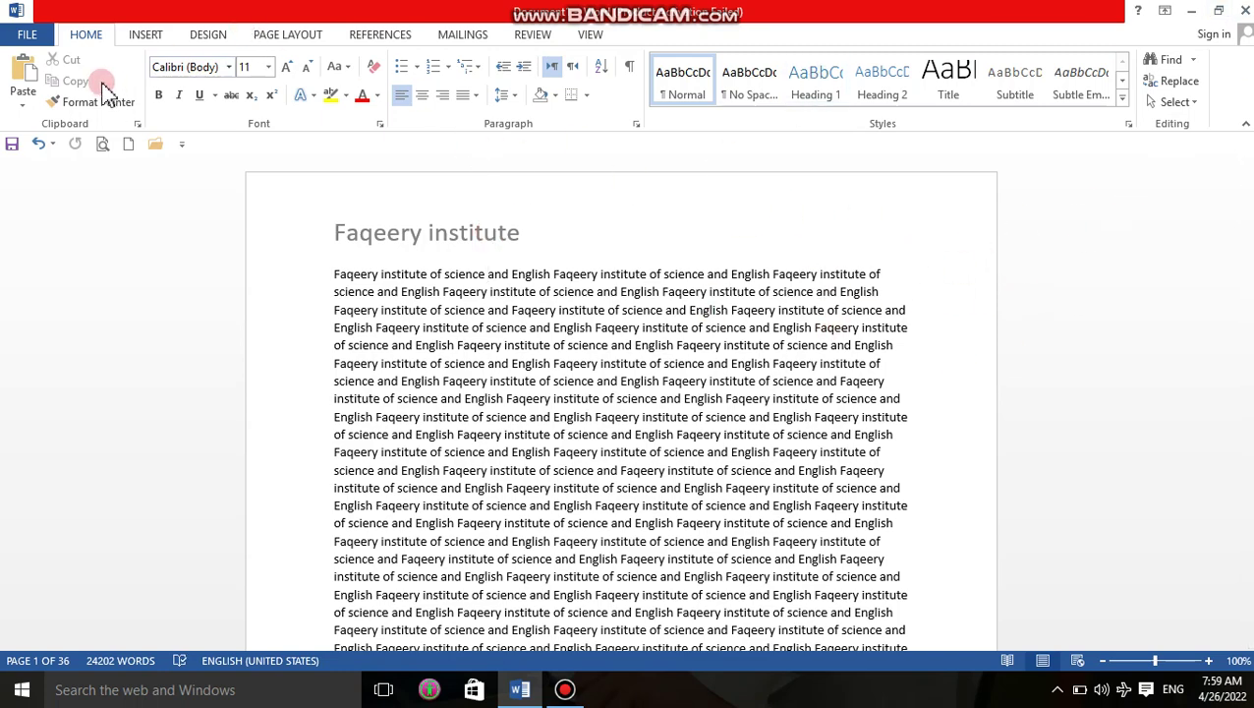
pyautogui.click(154, 34)
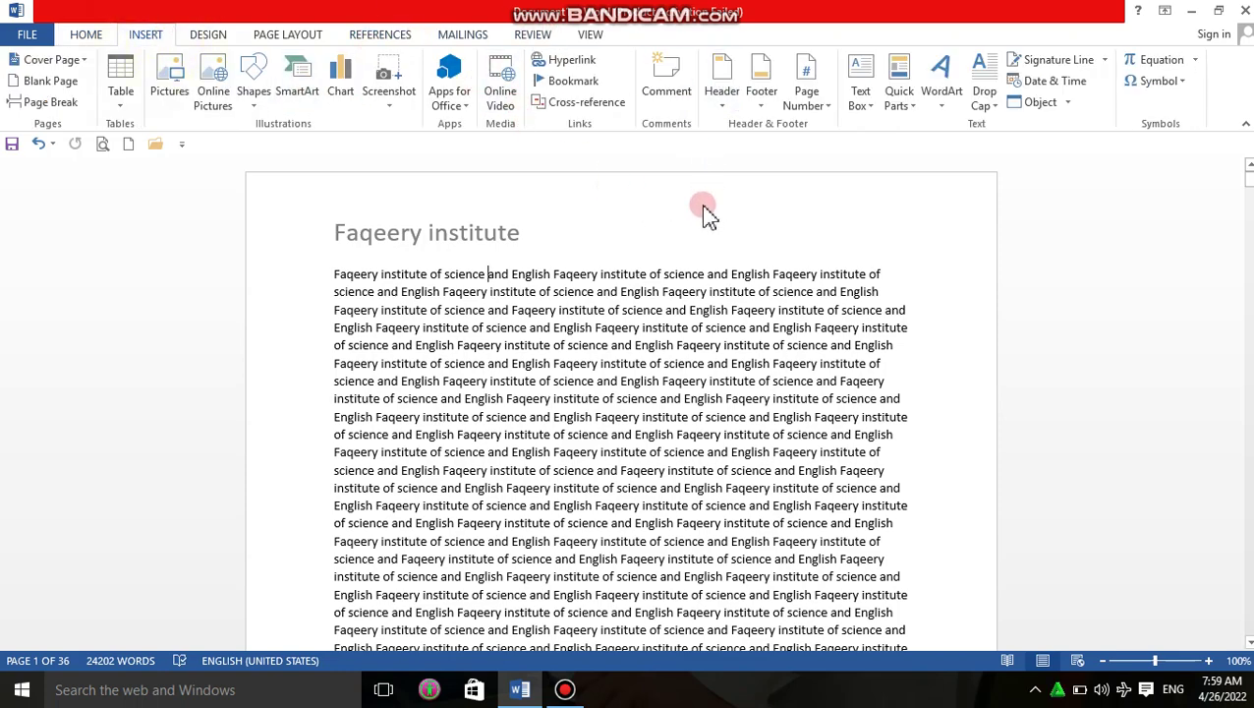
pyautogui.doubleClick(599, 197)
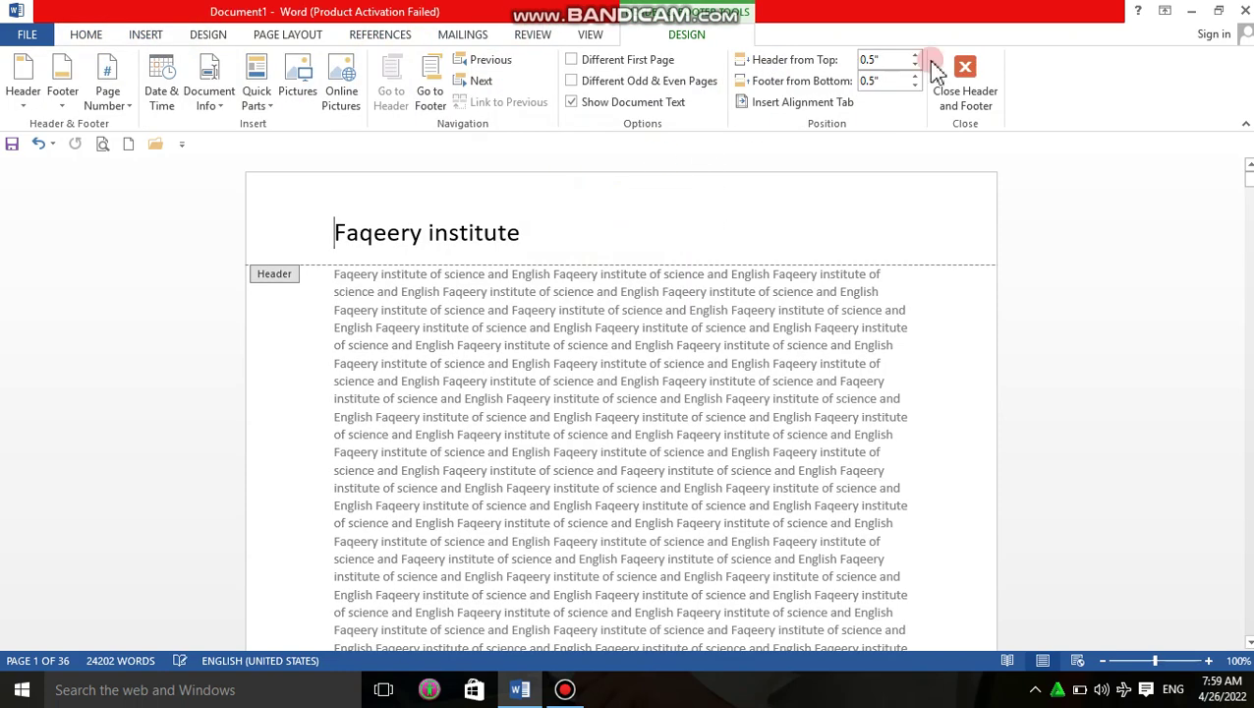
pyautogui.click(583, 62)
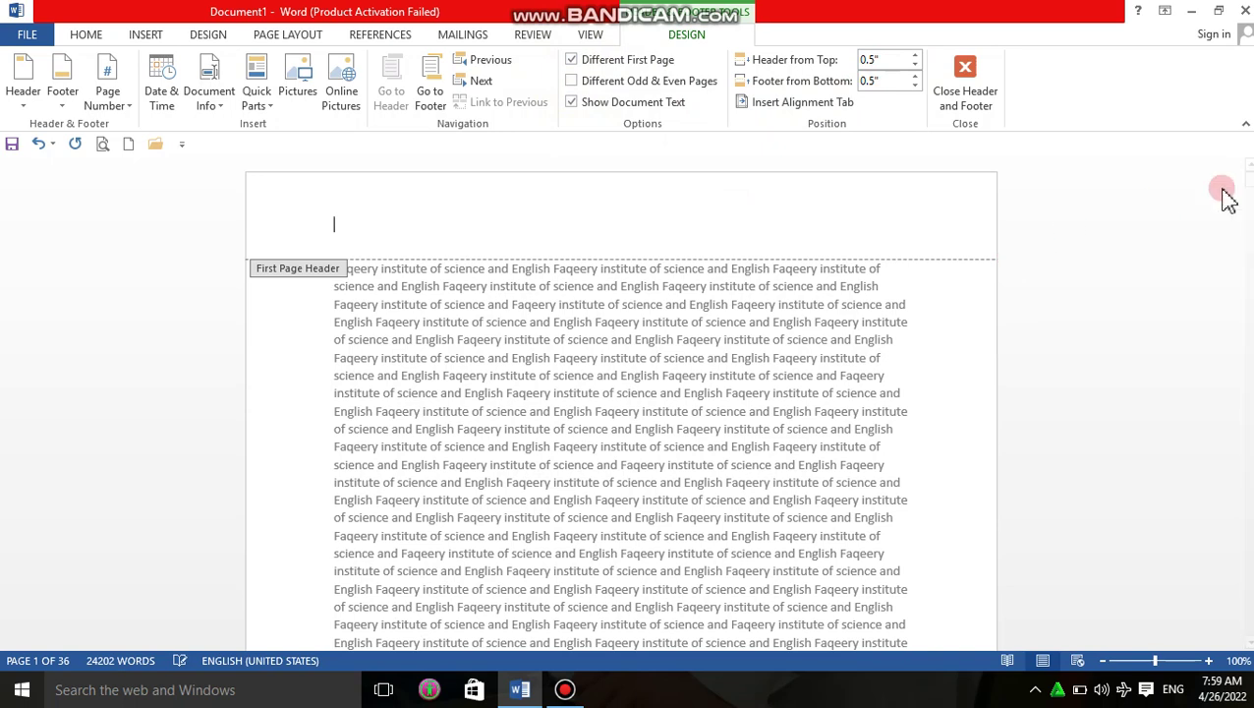
pyautogui.click(1245, 183)
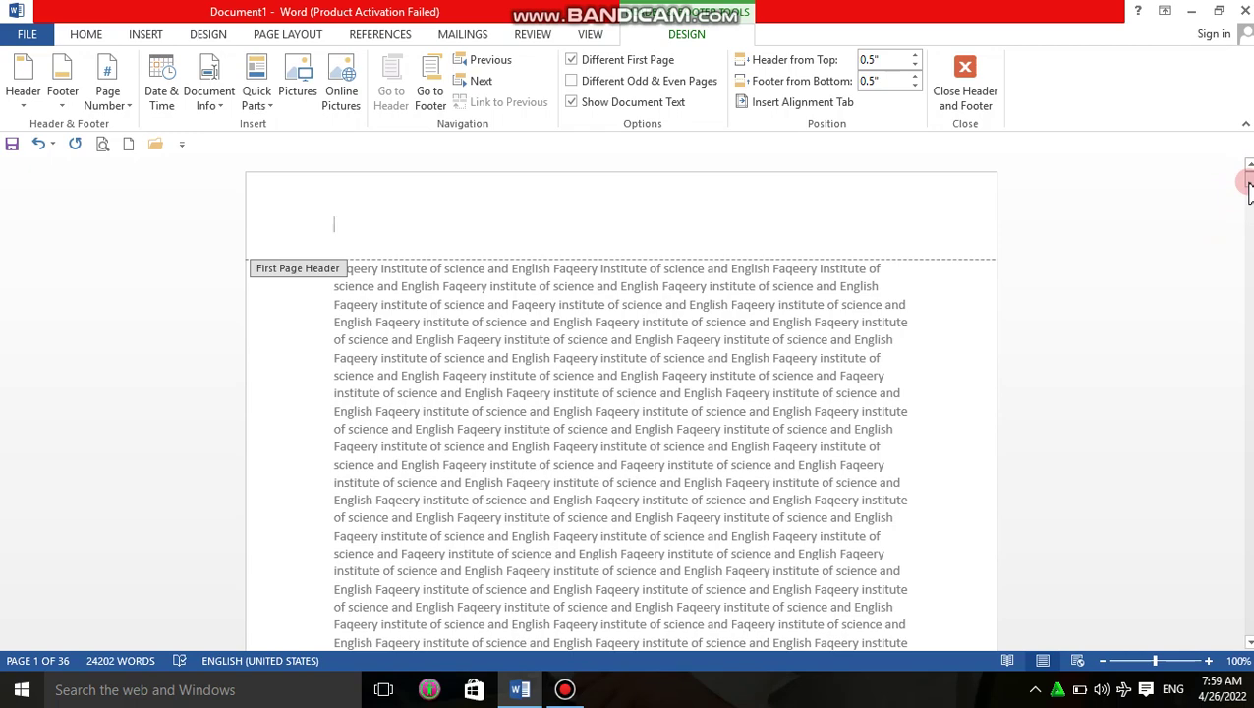
pyautogui.hotkey('ctrl', 'z')
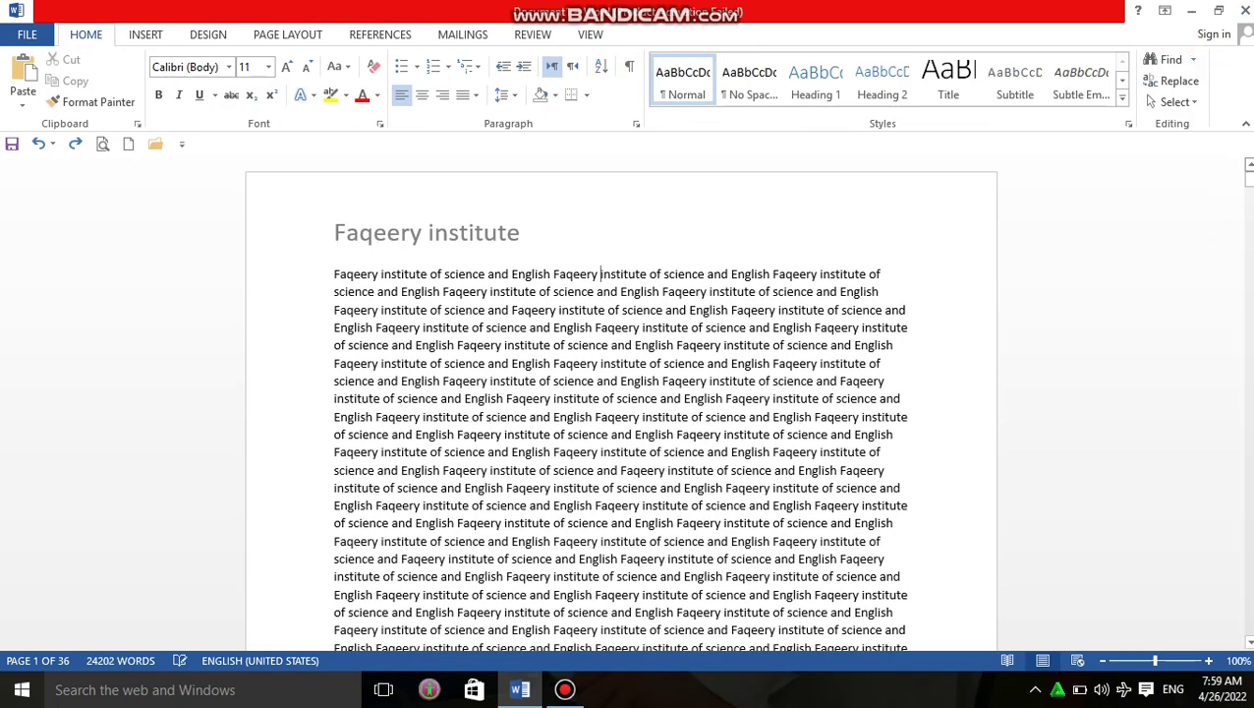
# Step: Replace the header text with "My country" and return to the document body
pyautogui.click(482, 242)
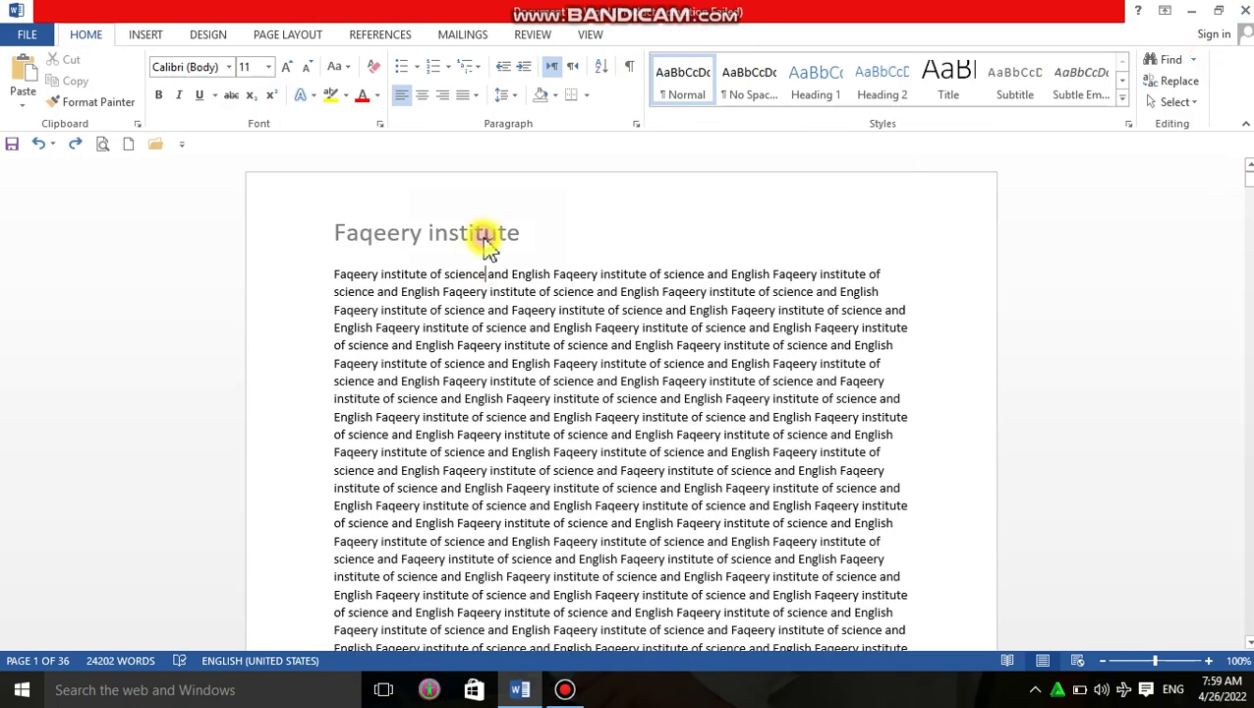
pyautogui.doubleClick(429, 218)
pyautogui.tripleClick(428, 218)
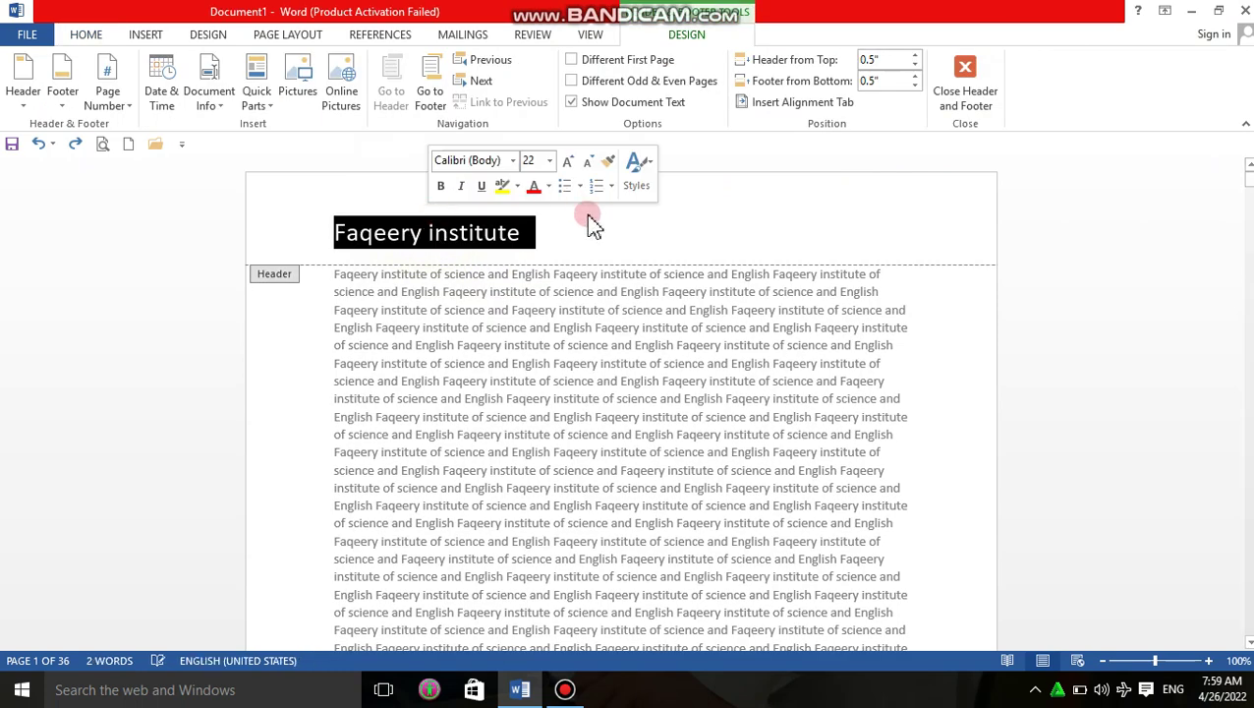
pyautogui.write('my ')
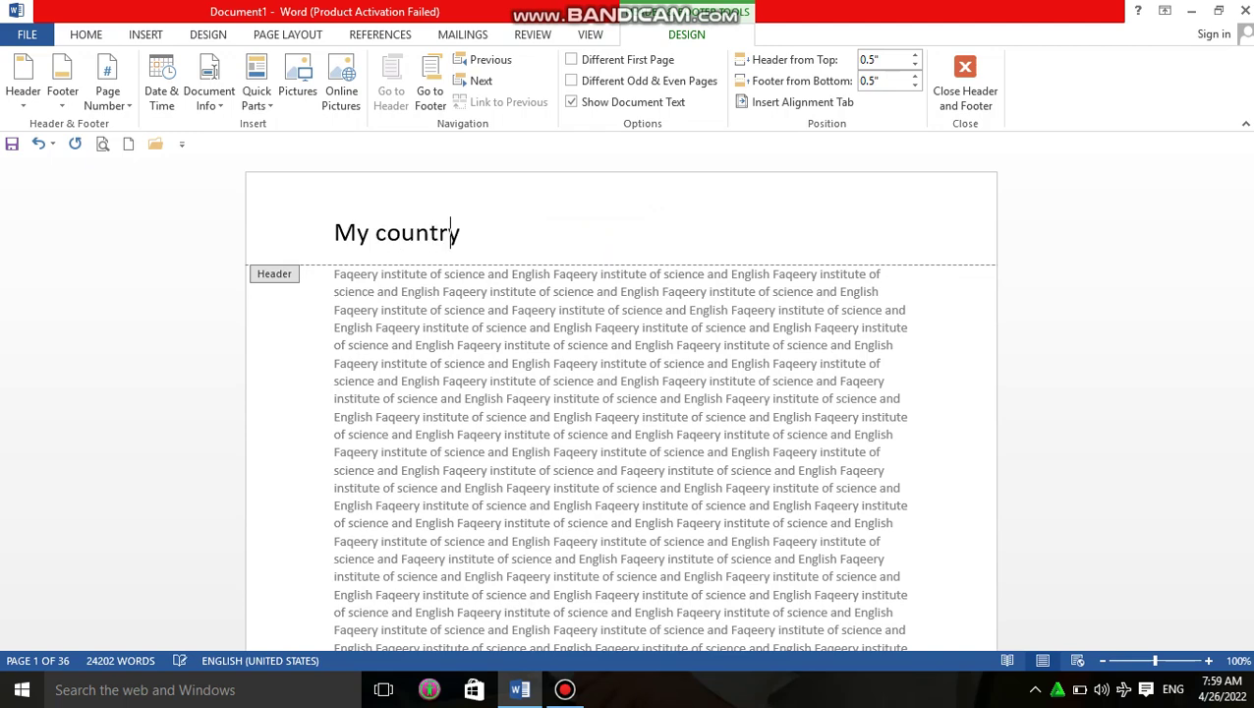
pyautogui.write('country')
pyautogui.press('Return')
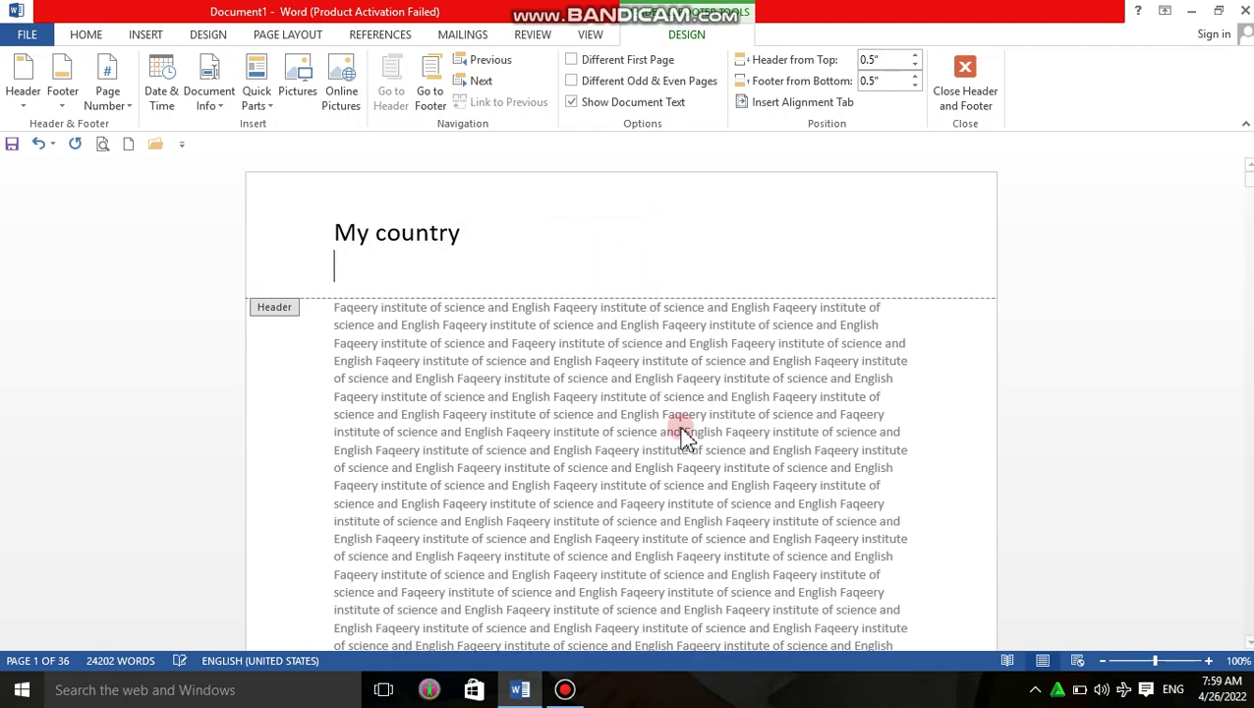
pyautogui.press('BackSpace')
pyautogui.doubleClick(621, 405)
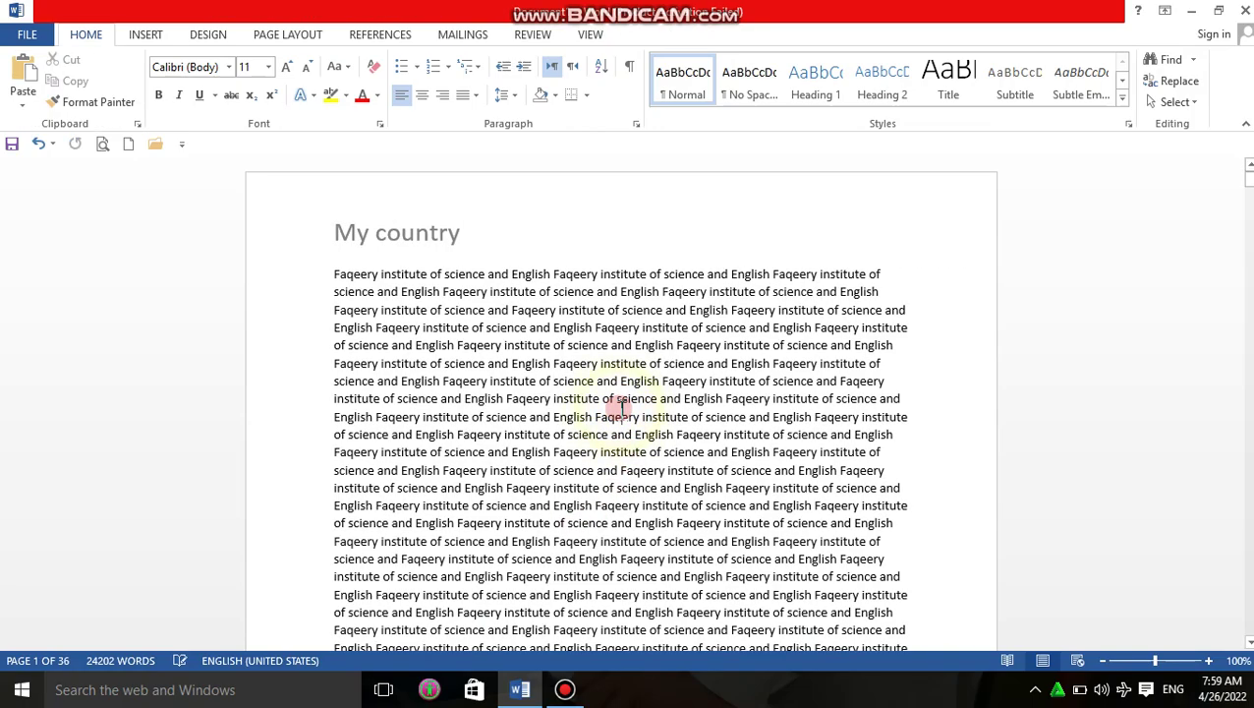
# Step: Enable a different first page and enter "Faqeery institute" as the first page header, then return to the body
pyautogui.moveTo(1249, 179); pyautogui.dragTo(1239, 123)
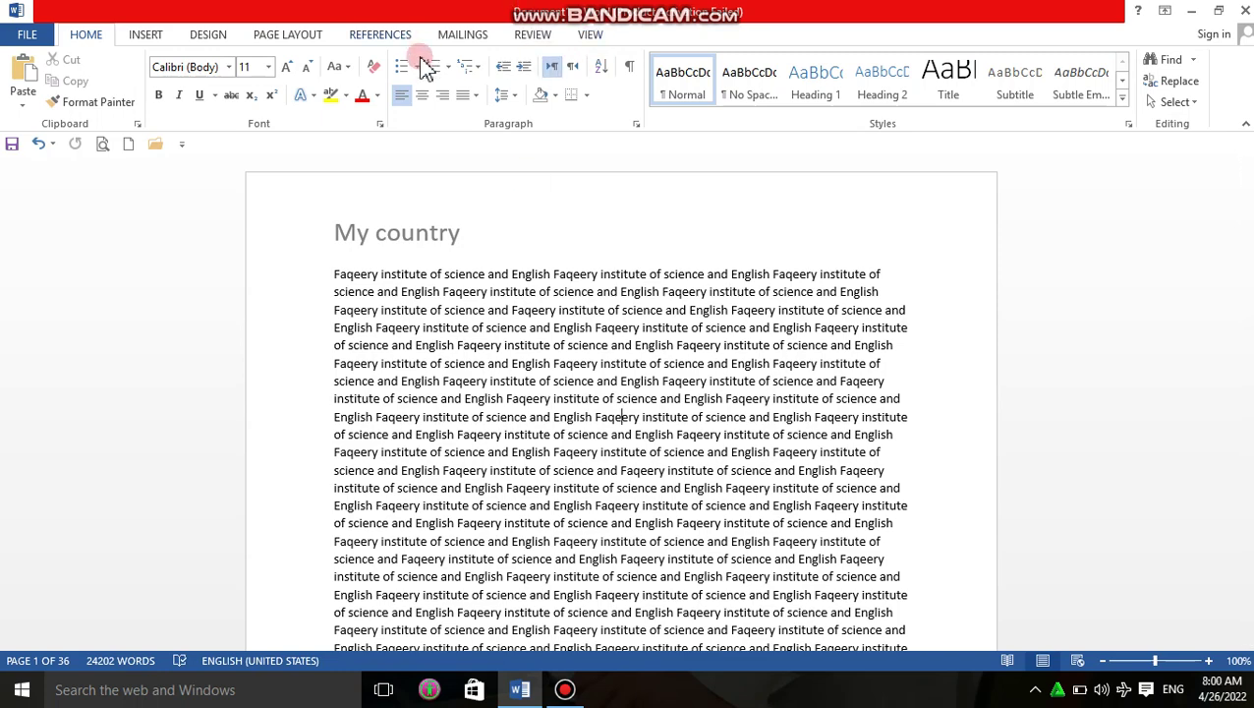
pyautogui.click(405, 251)
pyautogui.click(405, 251)
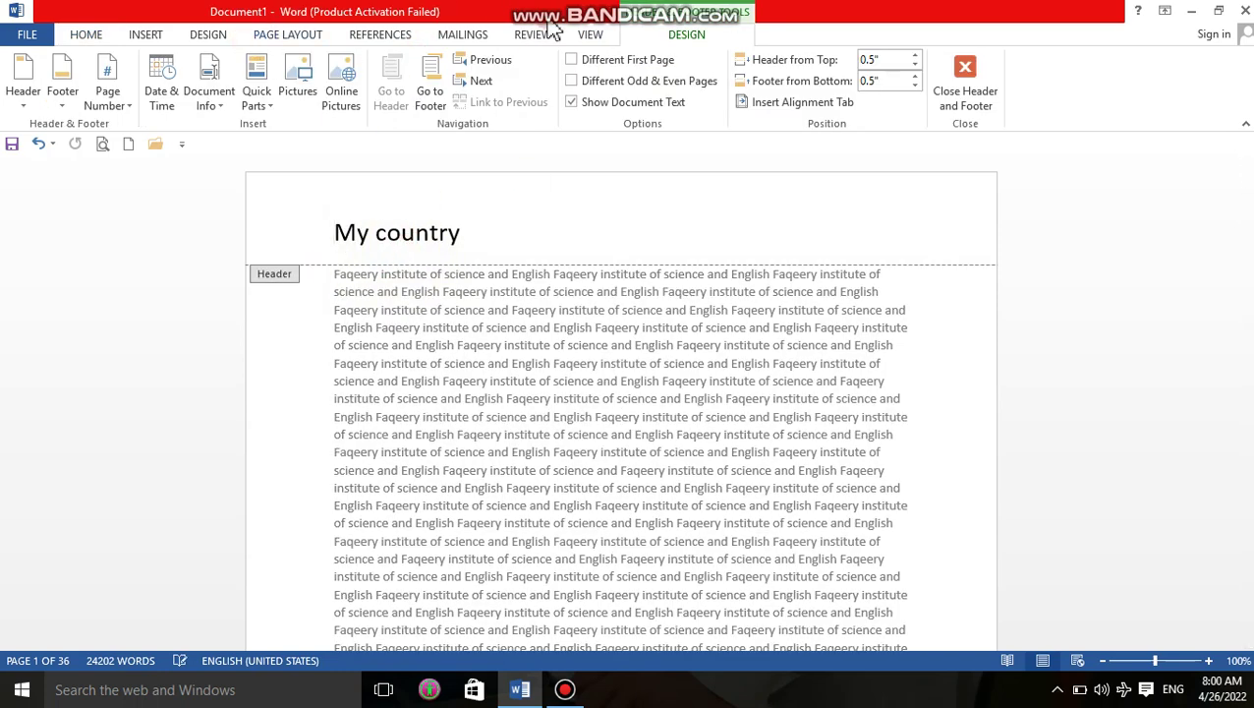
pyautogui.click(594, 66)
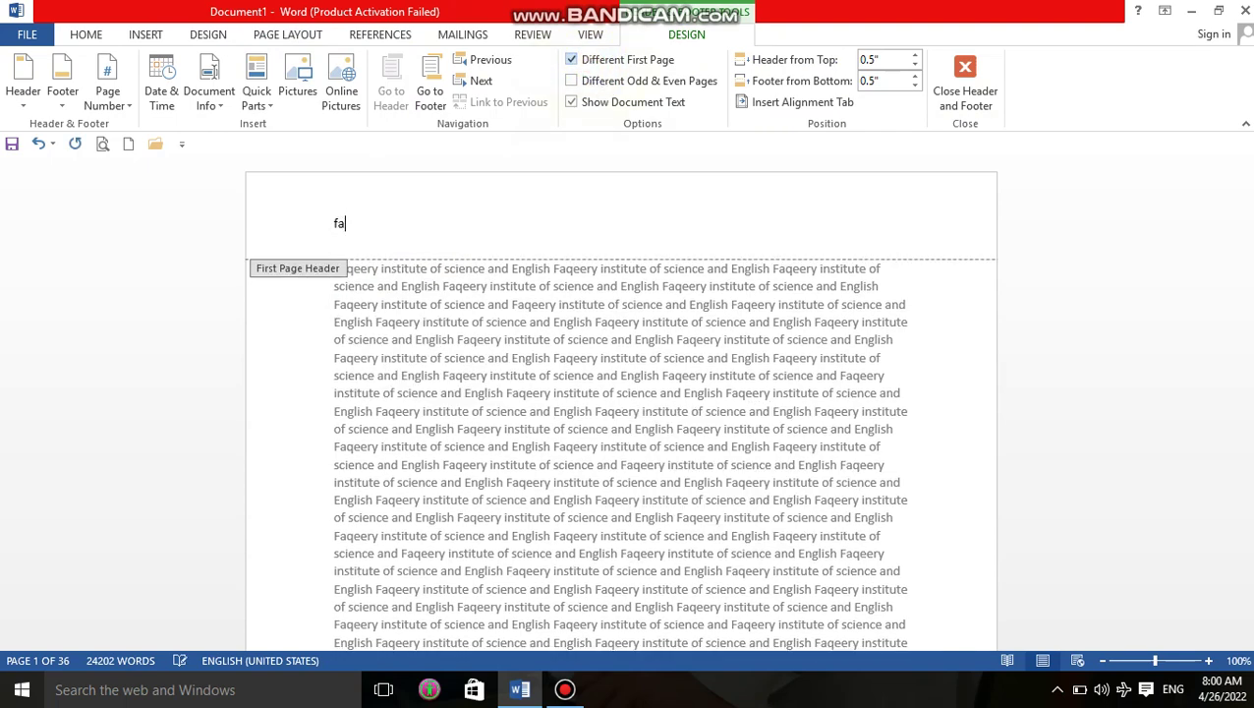
pyautogui.write('faqeery')
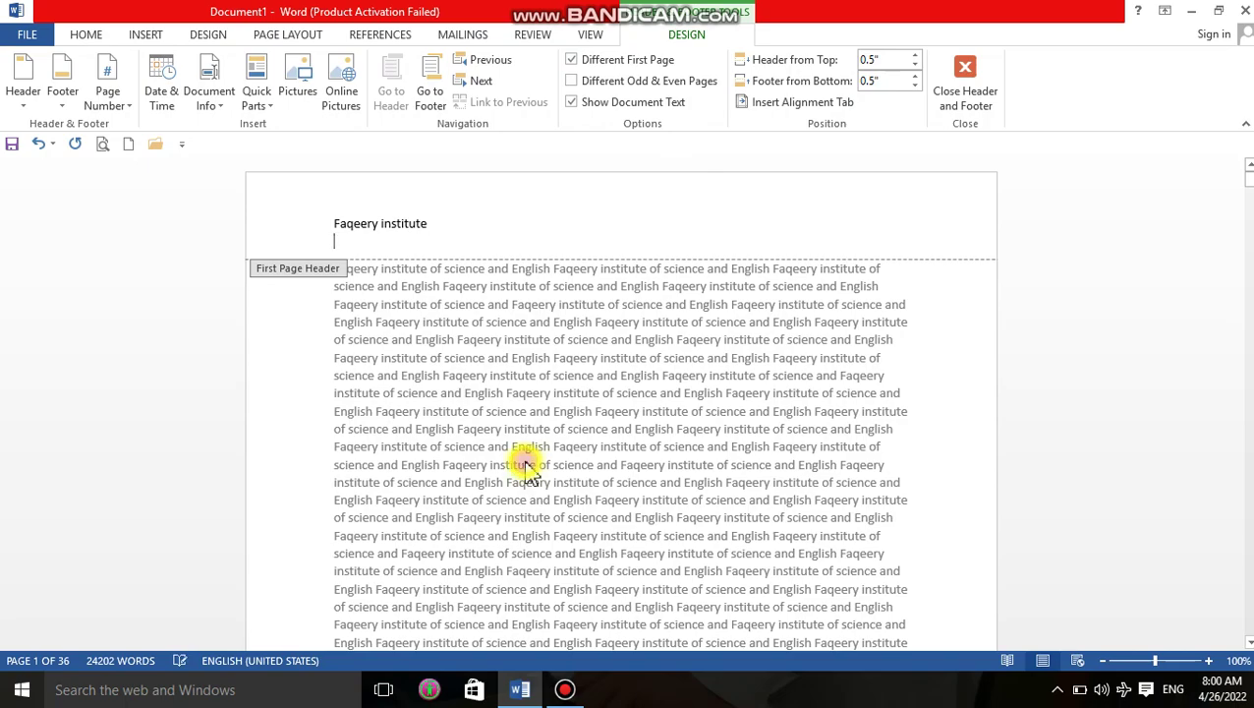
pyautogui.doubleClick(554, 413)
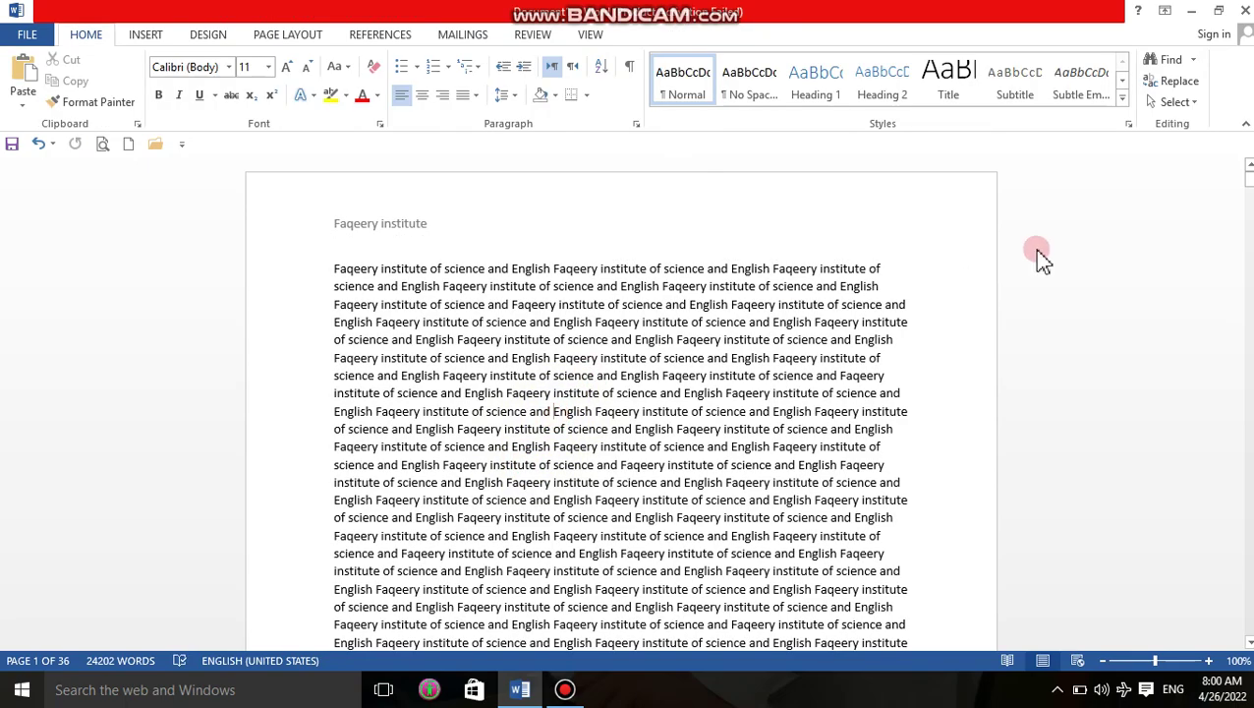
# Step: Enable different odd and even pages, enter "My country" as the even page header on page 2, and return to the body
pyautogui.moveTo(1248, 177)
pyautogui.mouseDown()
pyautogui.moveTo(1224, 168)
pyautogui.moveTo(1242, 145)
pyautogui.moveTo(1249, 194)
pyautogui.mouseUp()
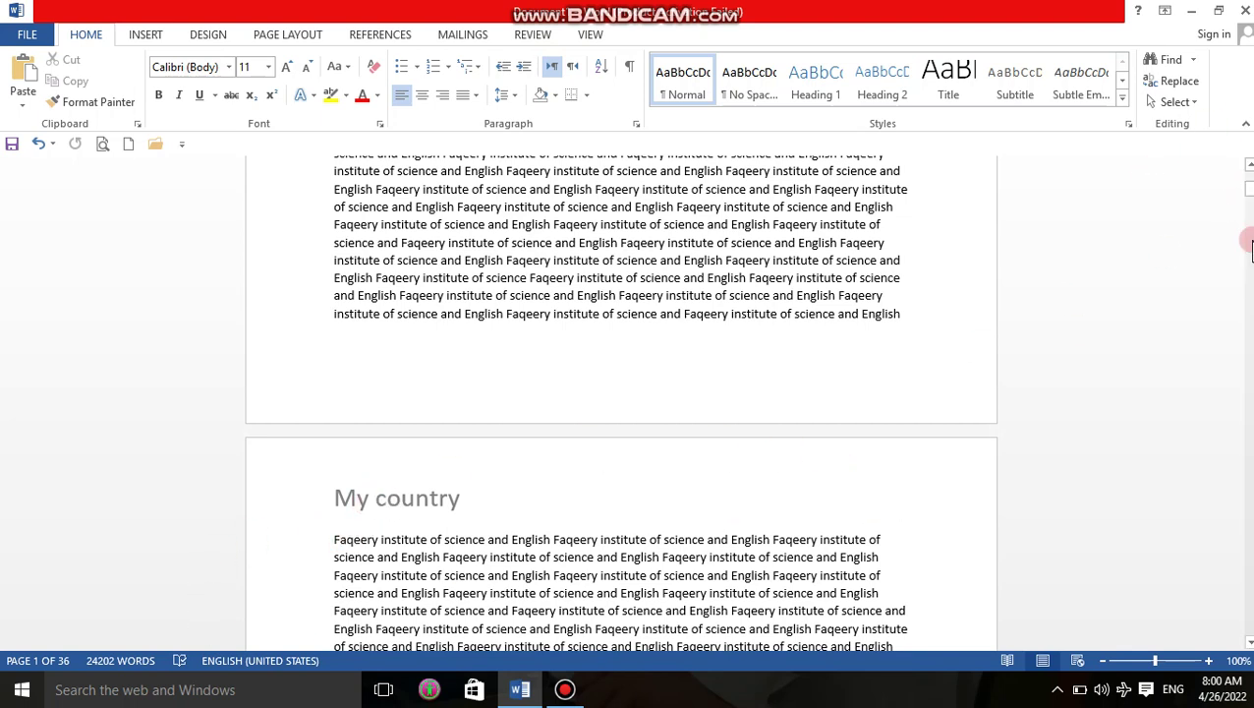
pyautogui.moveTo(1249, 187)
pyautogui.mouseDown()
pyautogui.moveTo(1248, 205)
pyautogui.moveTo(1248, 185)
pyautogui.mouseUp()
pyautogui.doubleClick(787, 274)
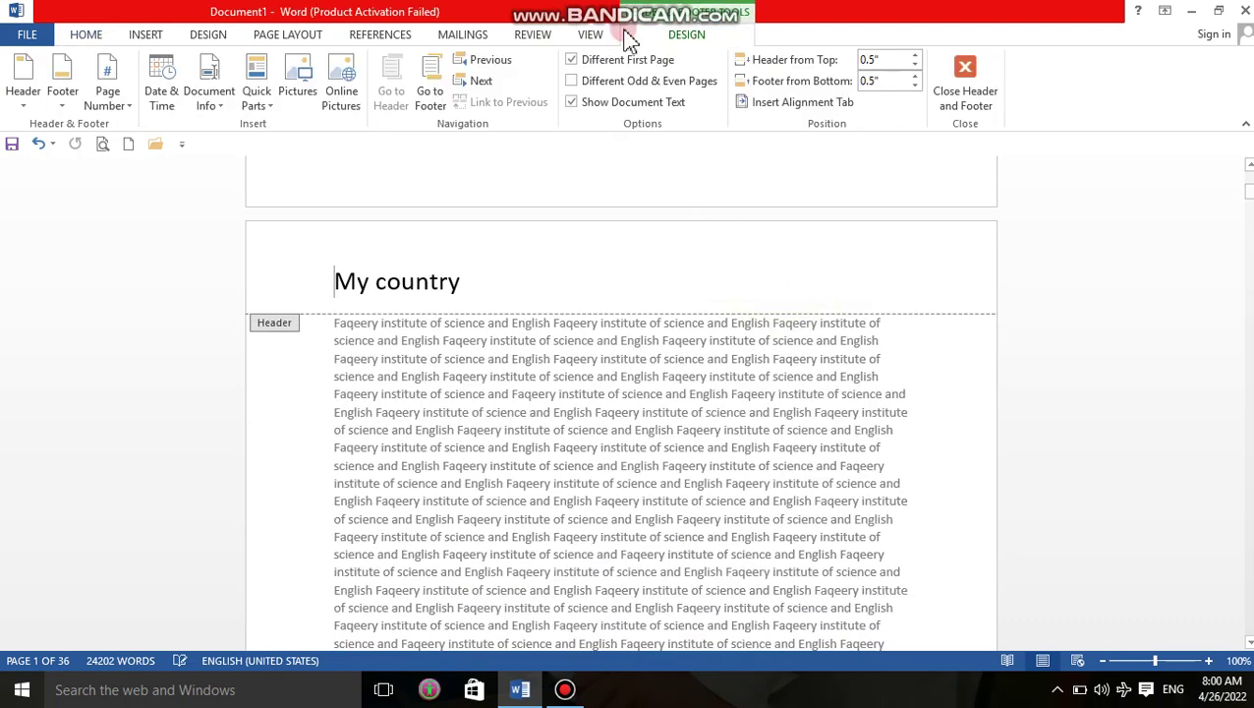
pyautogui.click(590, 83)
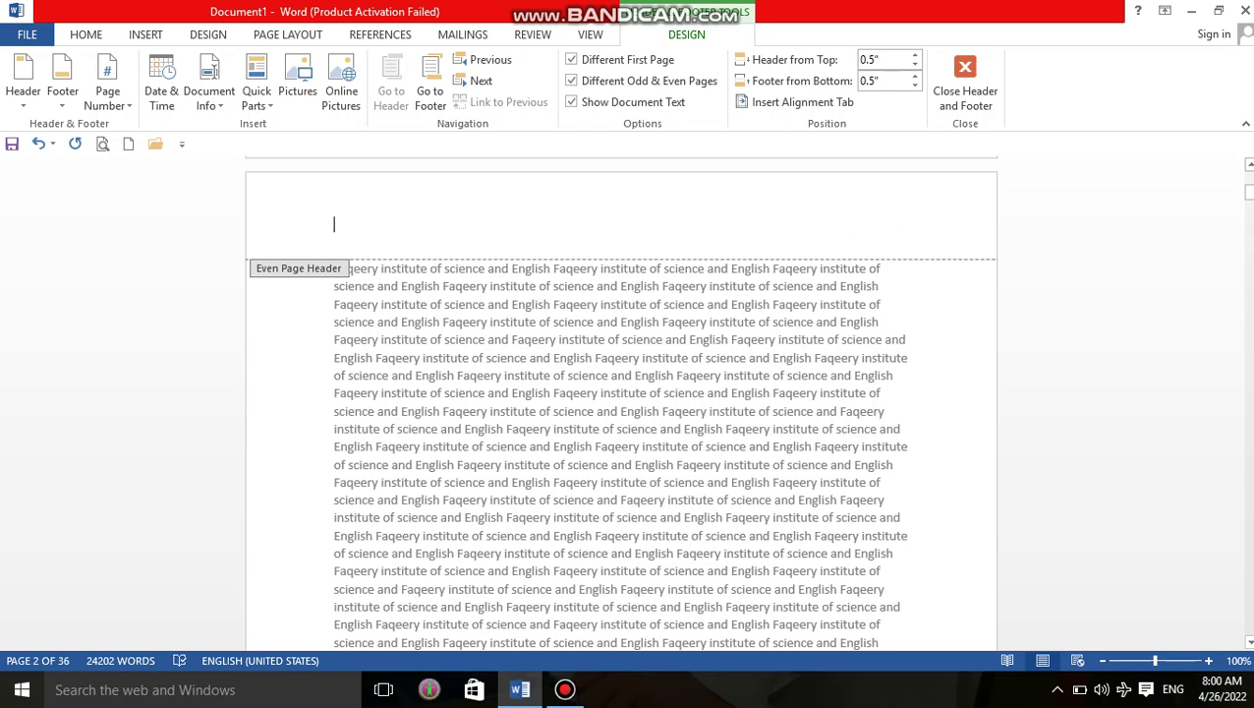
pyautogui.write('my')
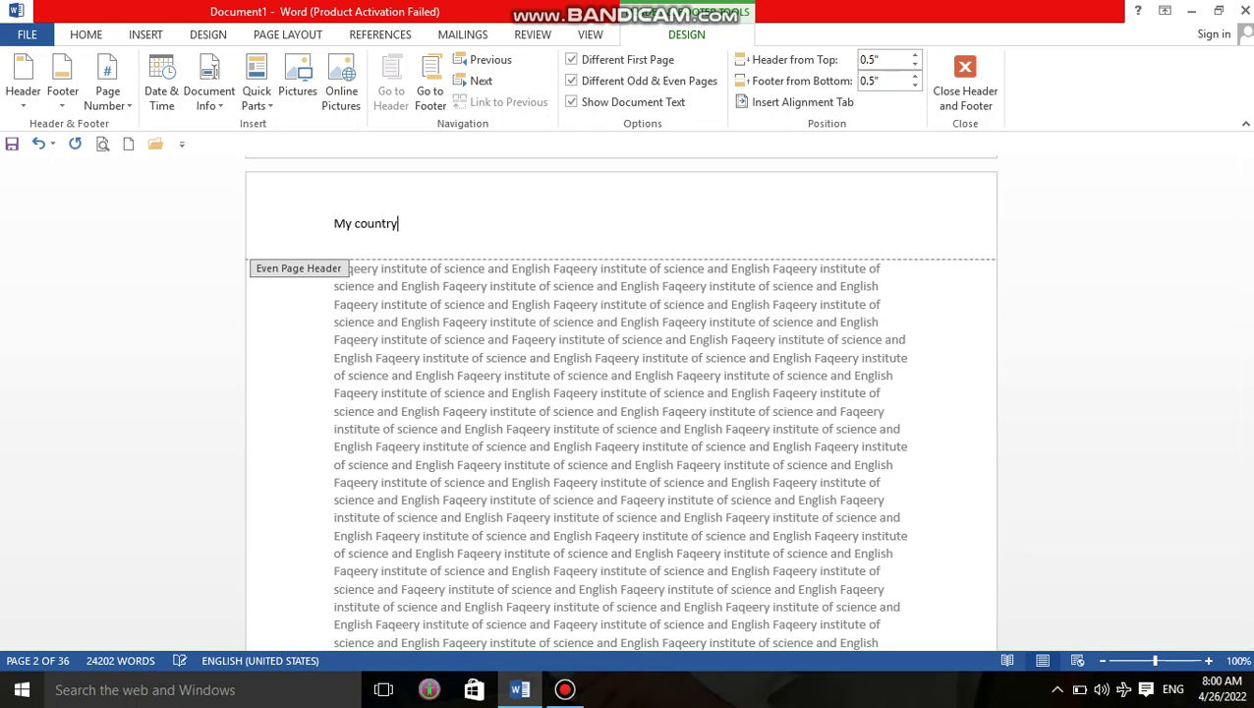
pyautogui.doubleClick(737, 442)
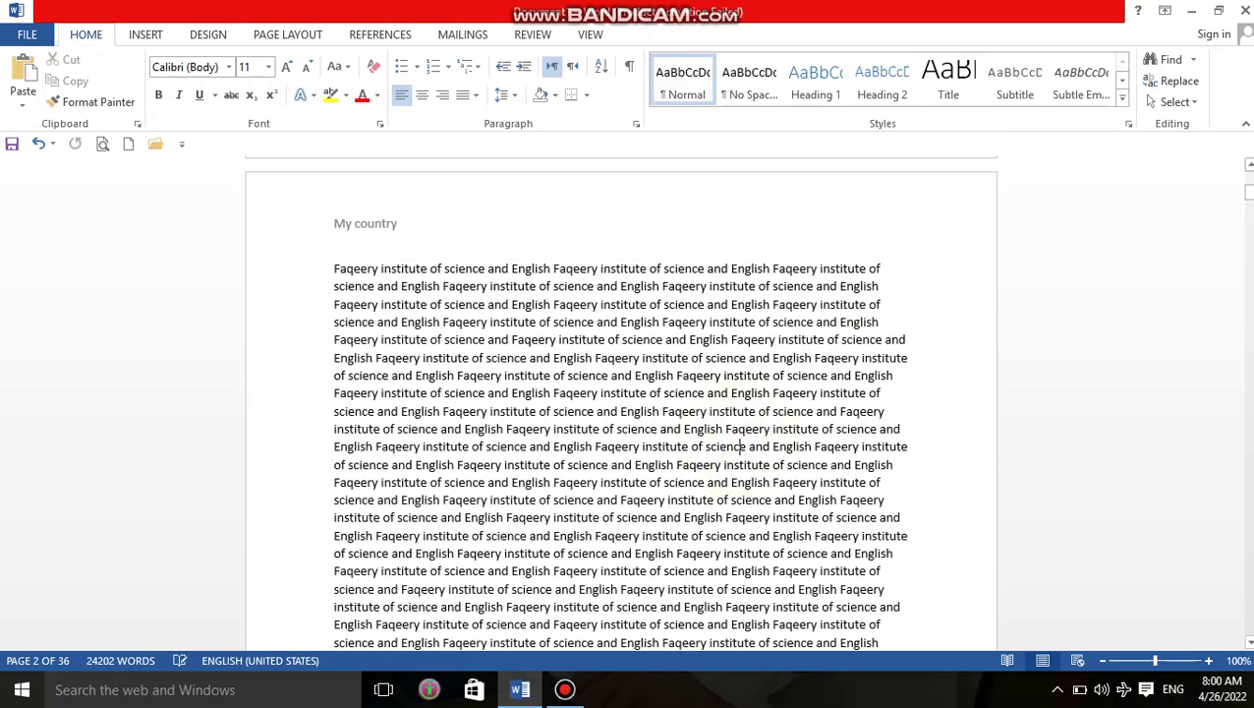
# Step: Replace the odd page header on page 3 with "my country"
pyautogui.moveTo(1249, 192); pyautogui.dragTo(1249, 203)
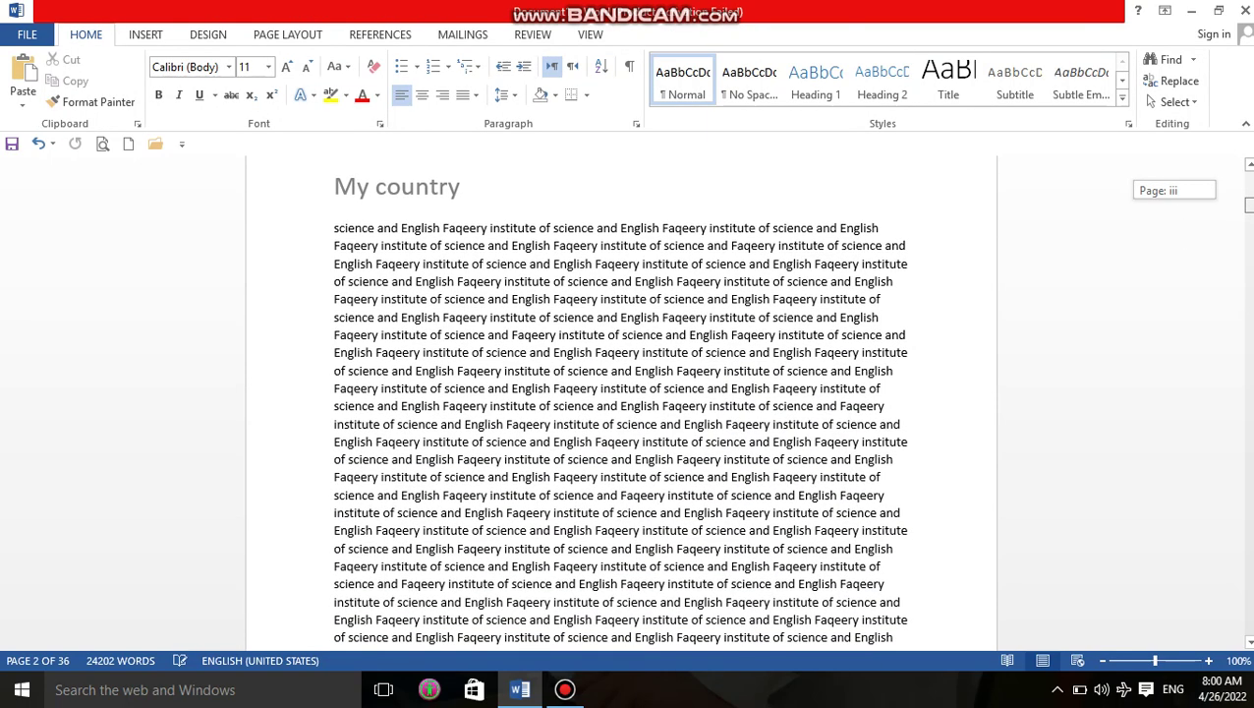
pyautogui.doubleClick(529, 185)
pyautogui.tripleClick(526, 188)
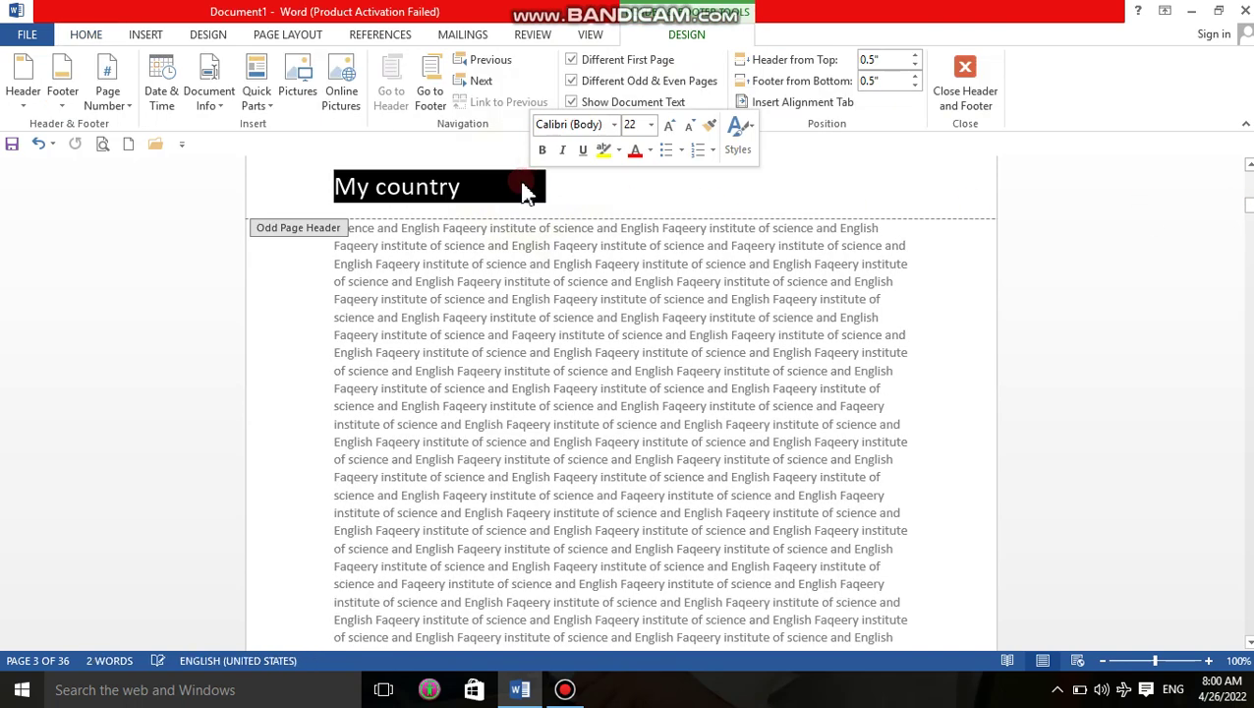
pyautogui.press('Delete')
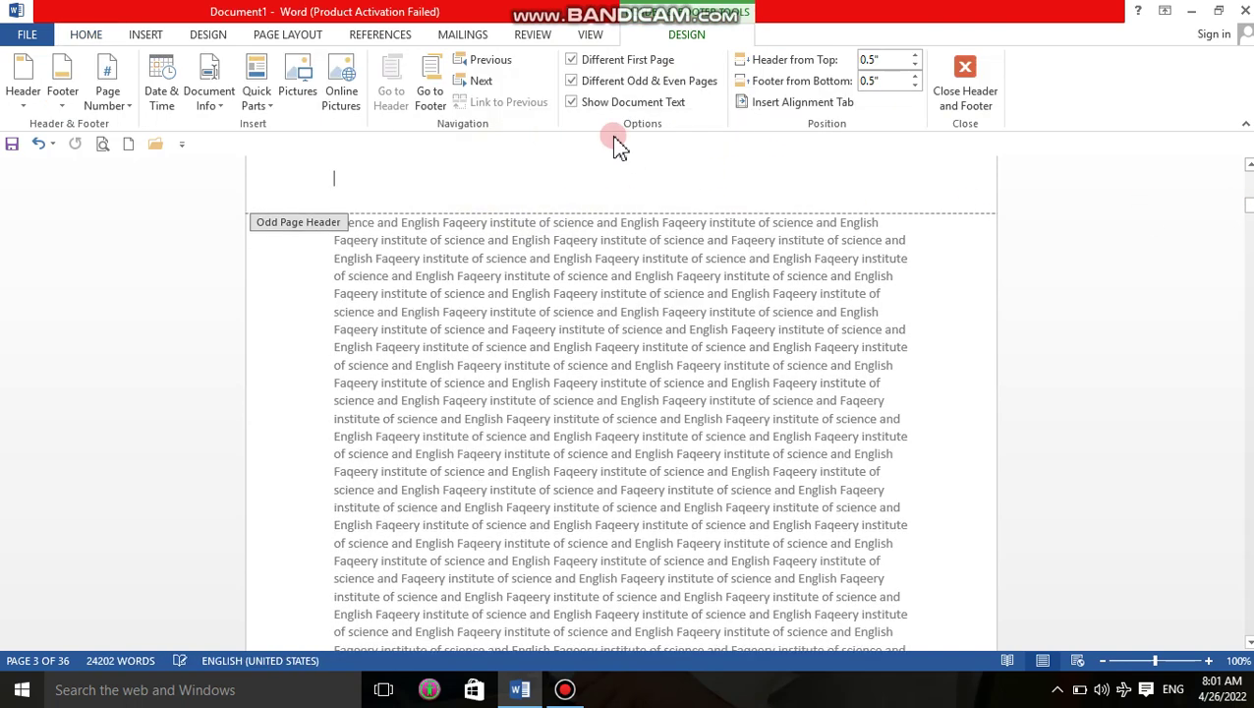
pyautogui.write('my country')
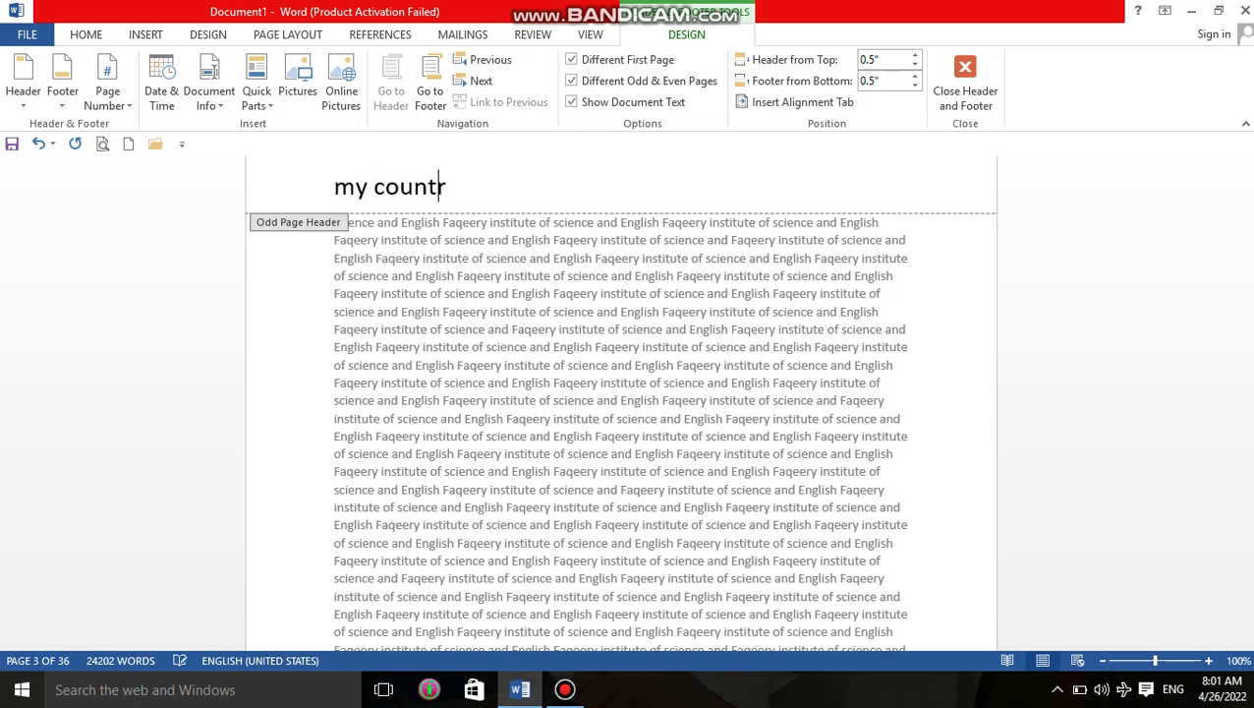
# Step: Align the odd page header text "my country" to the right and return to the header options
pyautogui.click(88, 44)
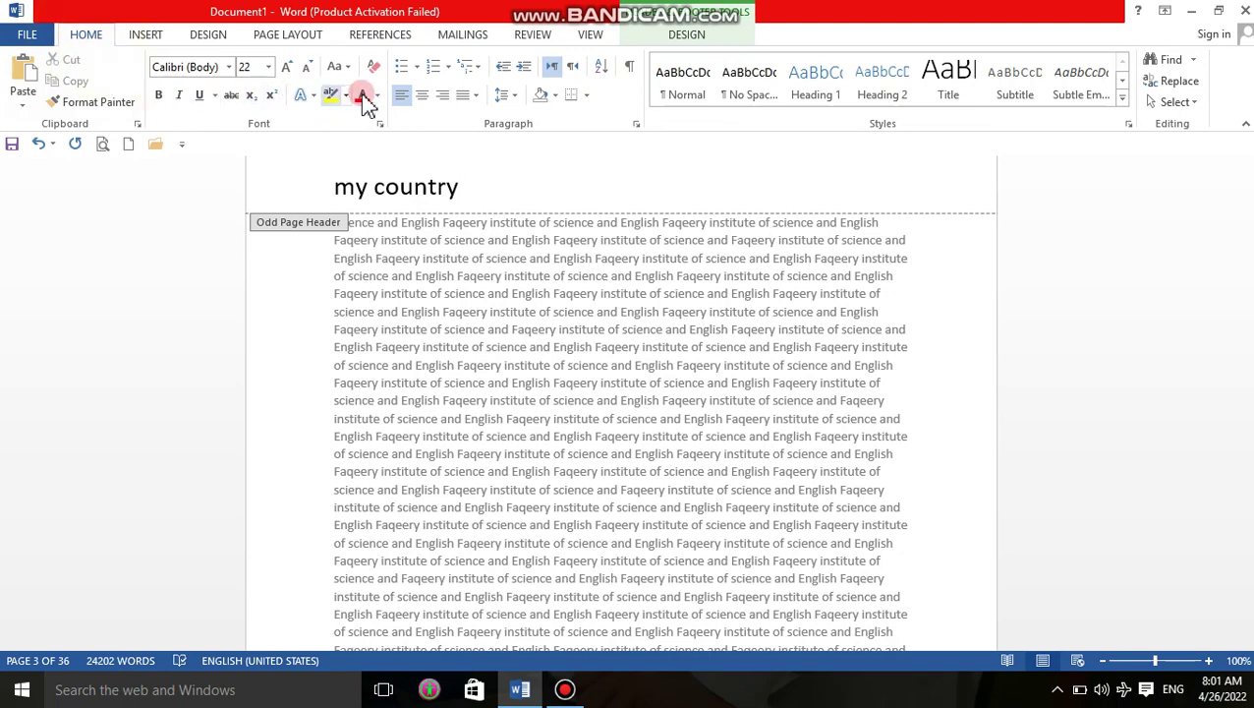
pyautogui.click(448, 98)
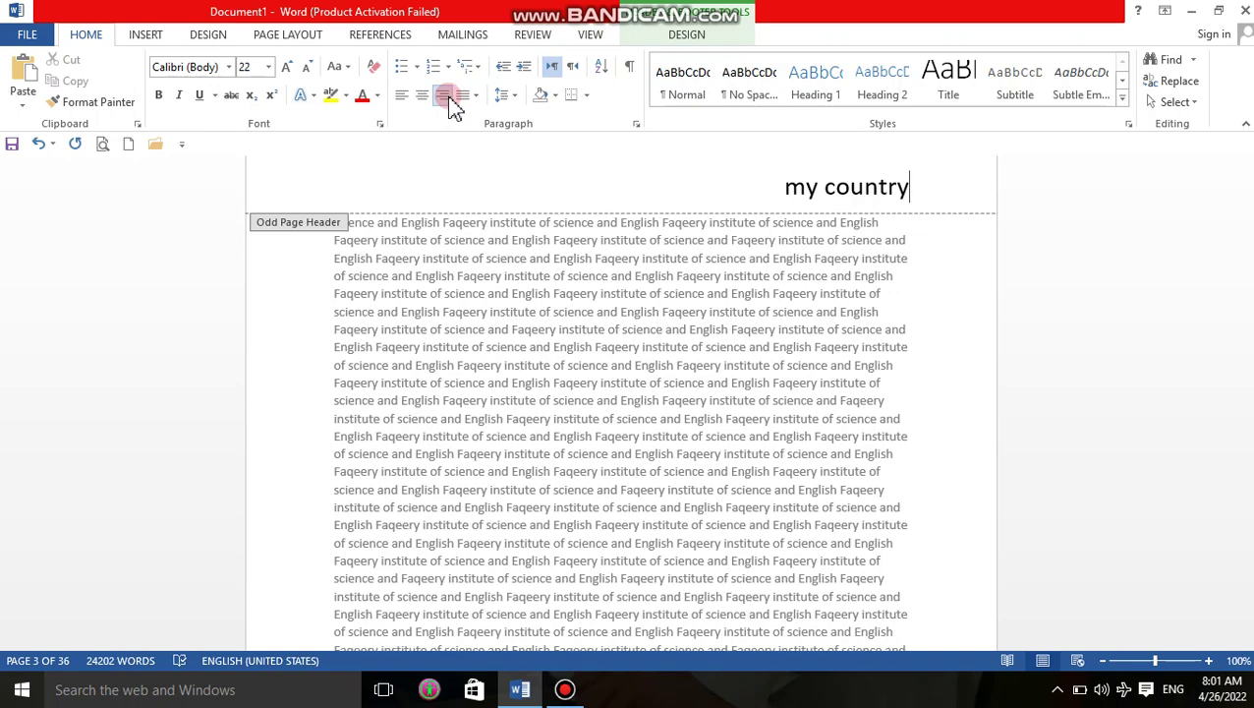
pyautogui.click(690, 37)
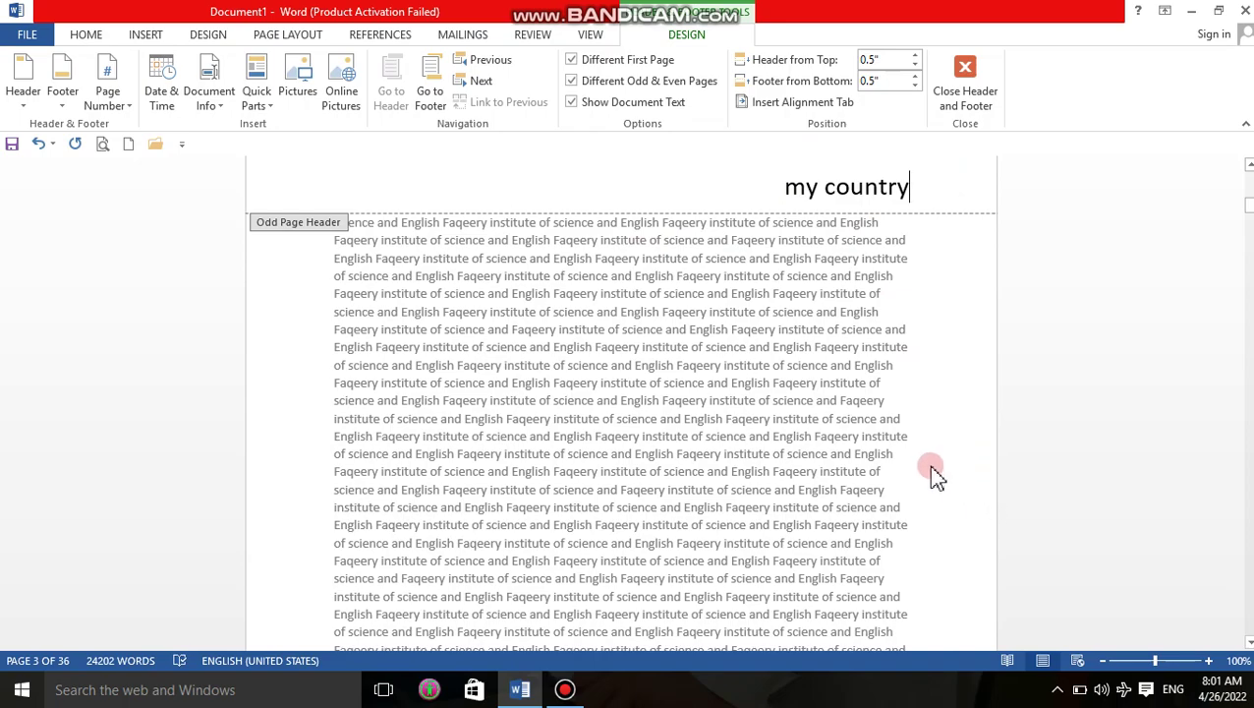
# Step: Turn off different odd and even pages and check the header and footer on the neighbouring pages
pyautogui.moveTo(1247, 208)
pyautogui.mouseDown()
pyautogui.moveTo(1251, 222)
pyautogui.moveTo(1186, 214)
pyautogui.moveTo(1251, 200)
pyautogui.mouseUp()
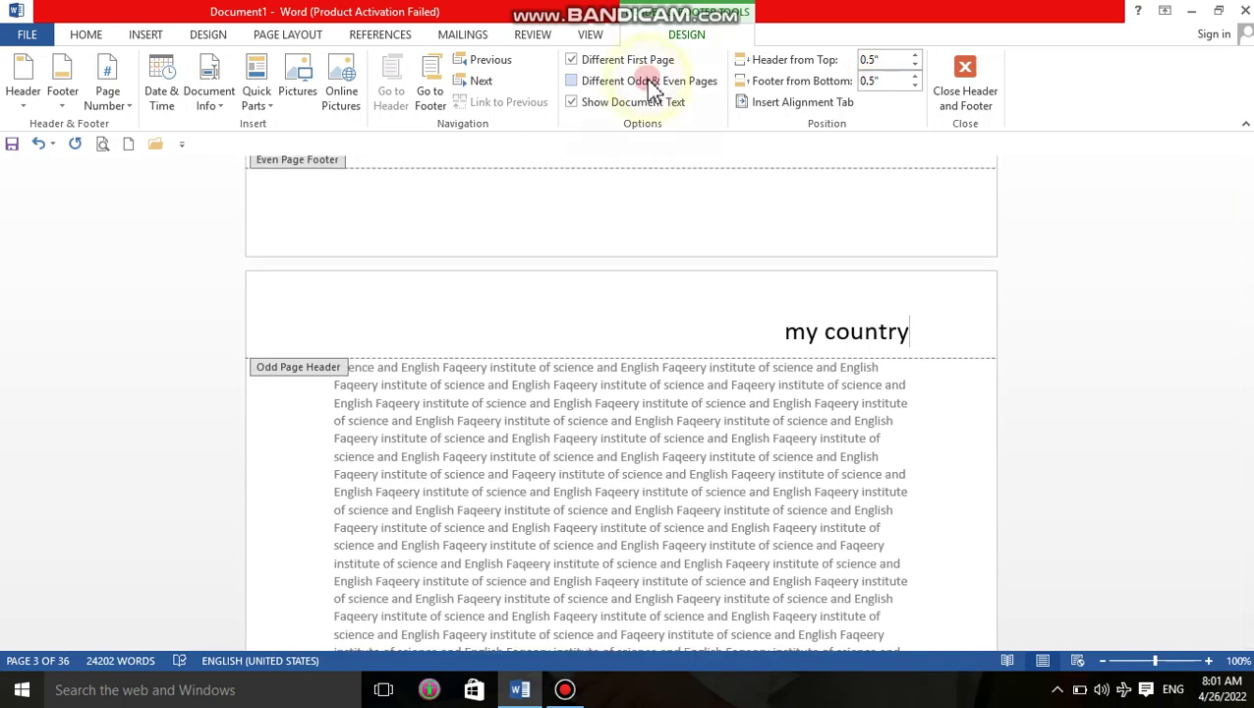
pyautogui.press('Home')
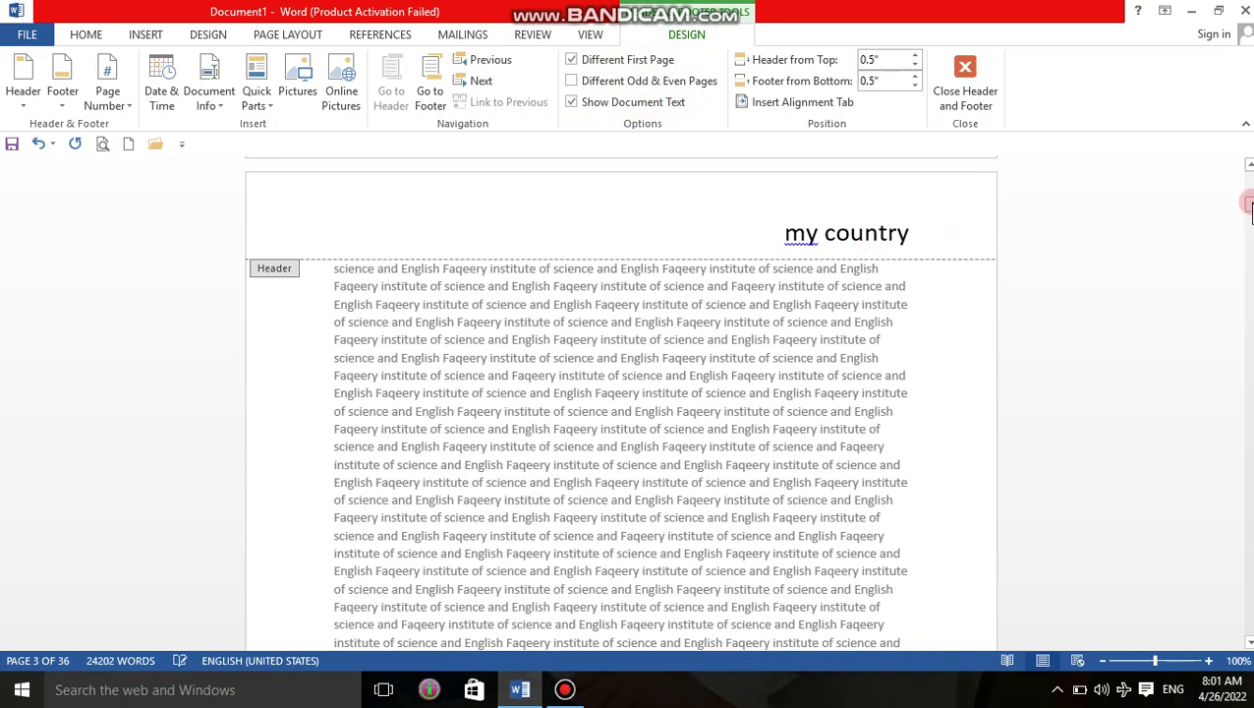
pyautogui.moveTo(1248, 204); pyautogui.dragTo(1249, 194)
pyautogui.moveTo(1248, 189); pyautogui.dragTo(1248, 210)
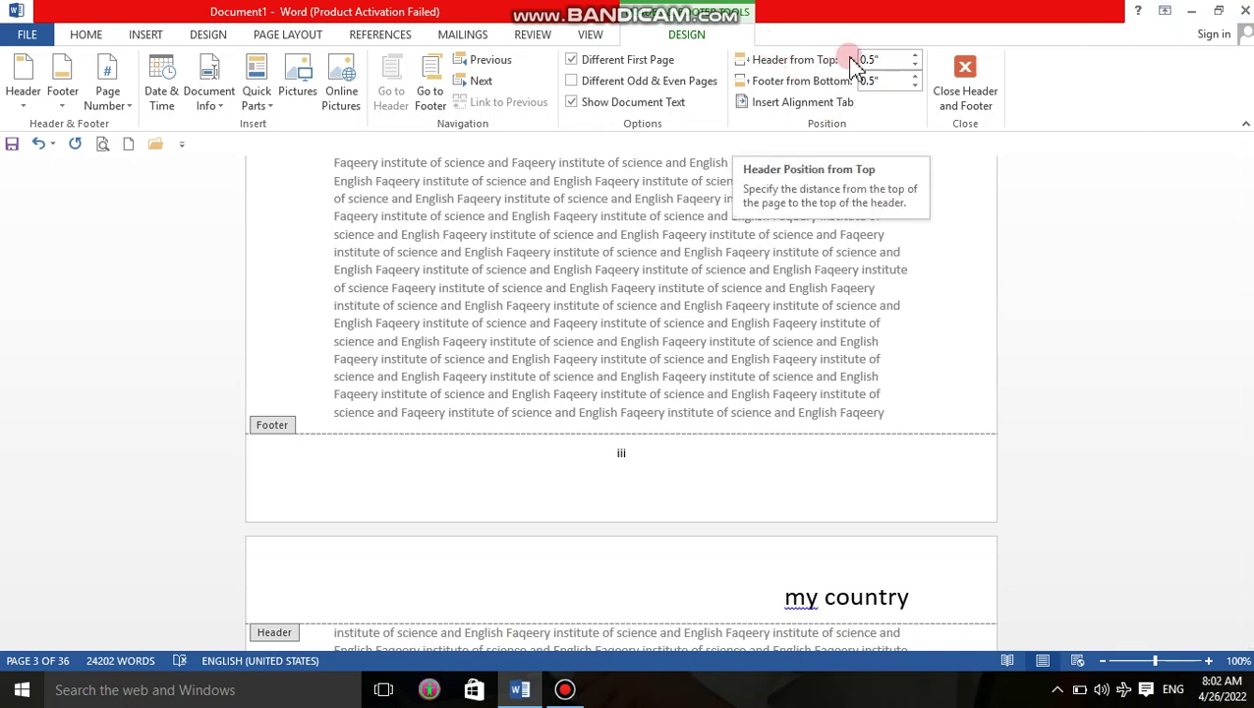
# Step: Increase the header's distance from the top of the page to 1.3"
pyautogui.click(915, 59)
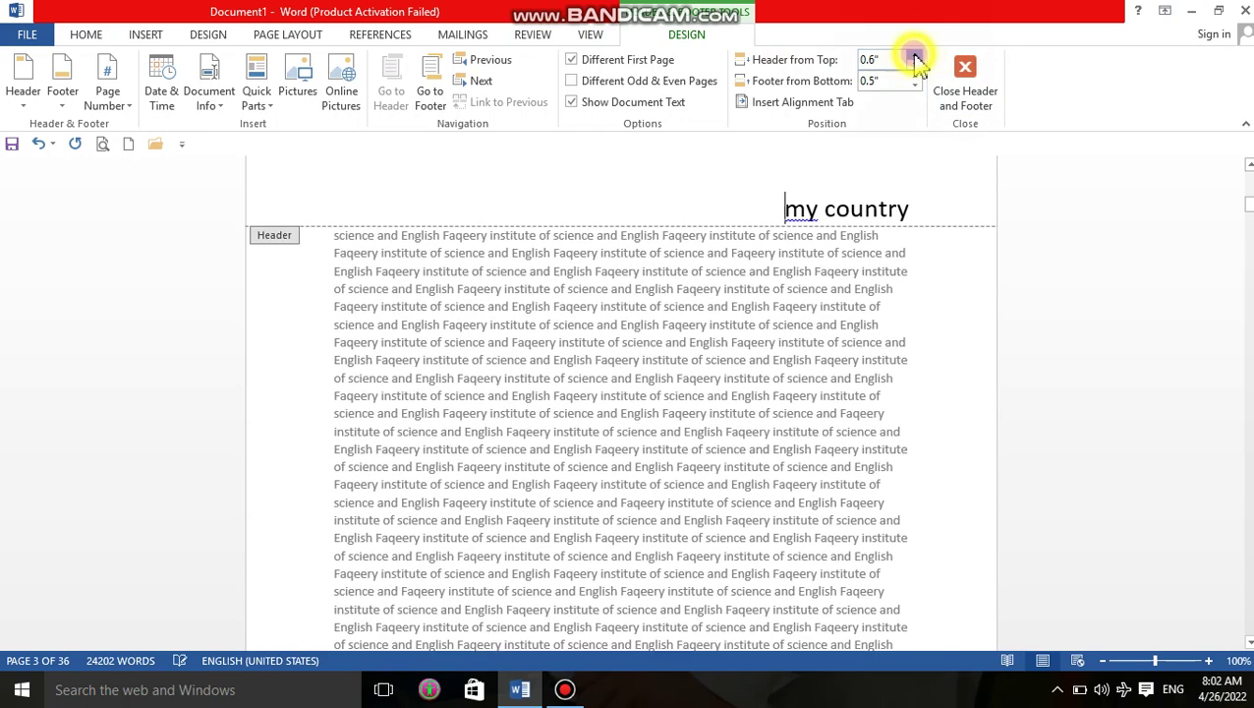
pyautogui.click(914, 59)
pyautogui.click(915, 59)
pyautogui.click(915, 59)
pyautogui.click(914, 59)
pyautogui.click(914, 59)
pyautogui.click(915, 59)
pyautogui.click(915, 59)
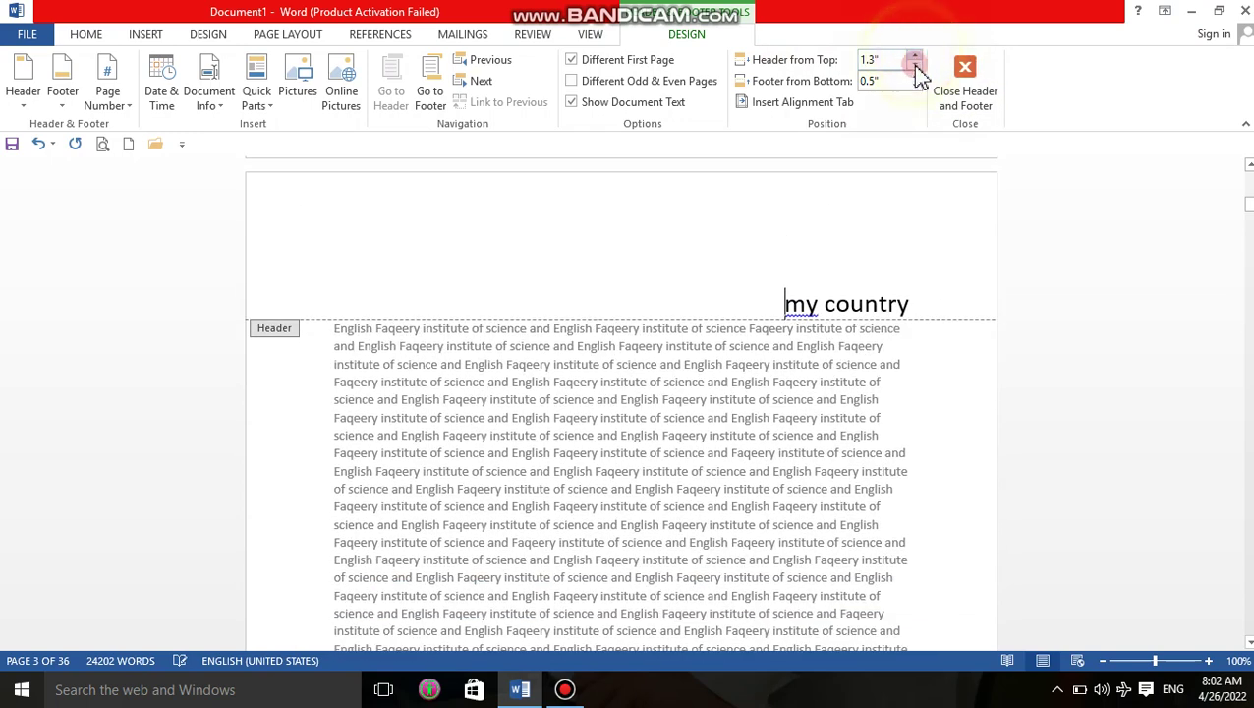
# Step: Reduce the header's distance from the top of the page to 0.5"
pyautogui.click(914, 66)
pyautogui.click(914, 66)
pyautogui.click(914, 66)
pyautogui.click(914, 66)
pyautogui.click(914, 66)
pyautogui.click(914, 65)
pyautogui.click(914, 66)
pyautogui.click(915, 66)
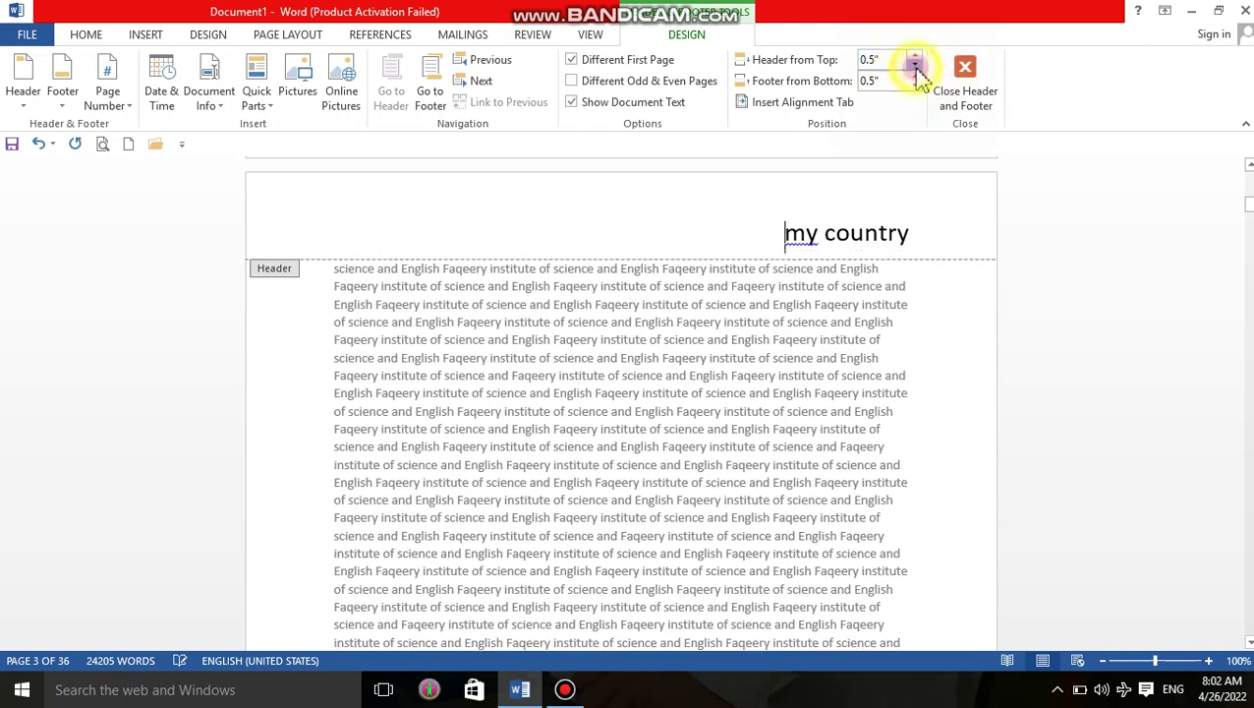
# Step: Increase the footer's distance from the bottom of the page to 1.5" and return to the document body
pyautogui.click(915, 76)
pyautogui.click(915, 76)
pyautogui.click(915, 76)
pyautogui.click(915, 77)
pyautogui.click(915, 76)
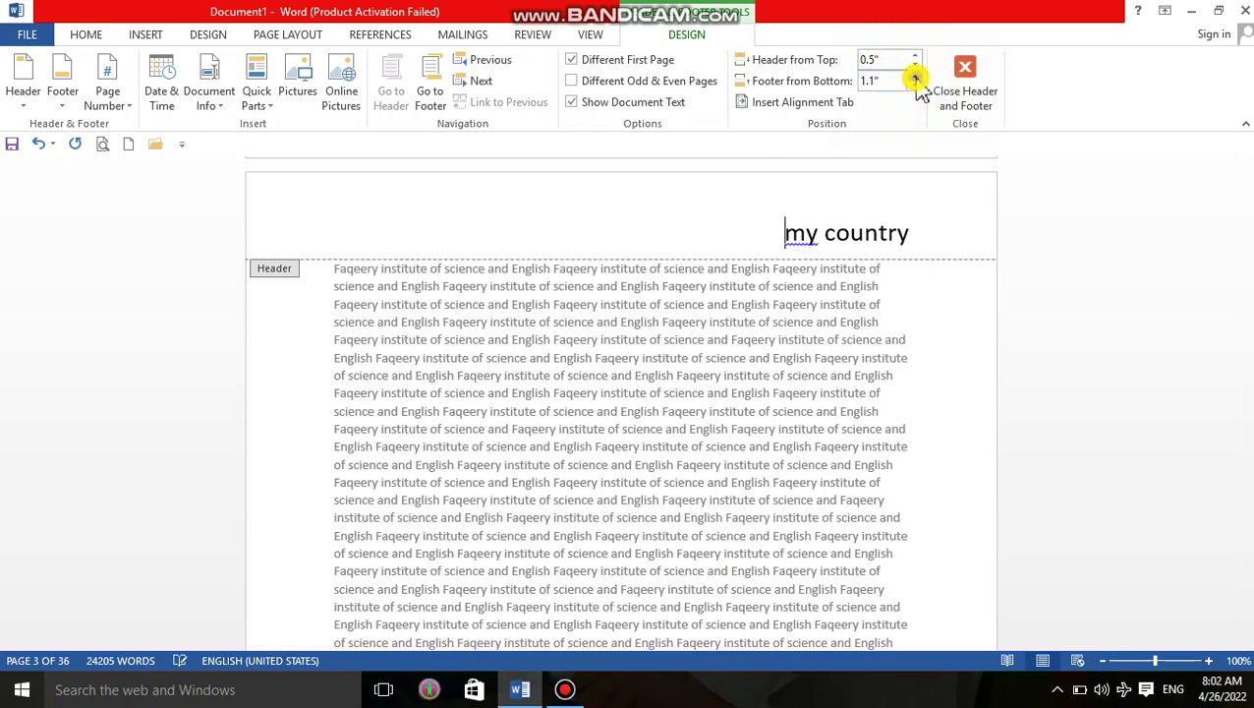
pyautogui.click(915, 77)
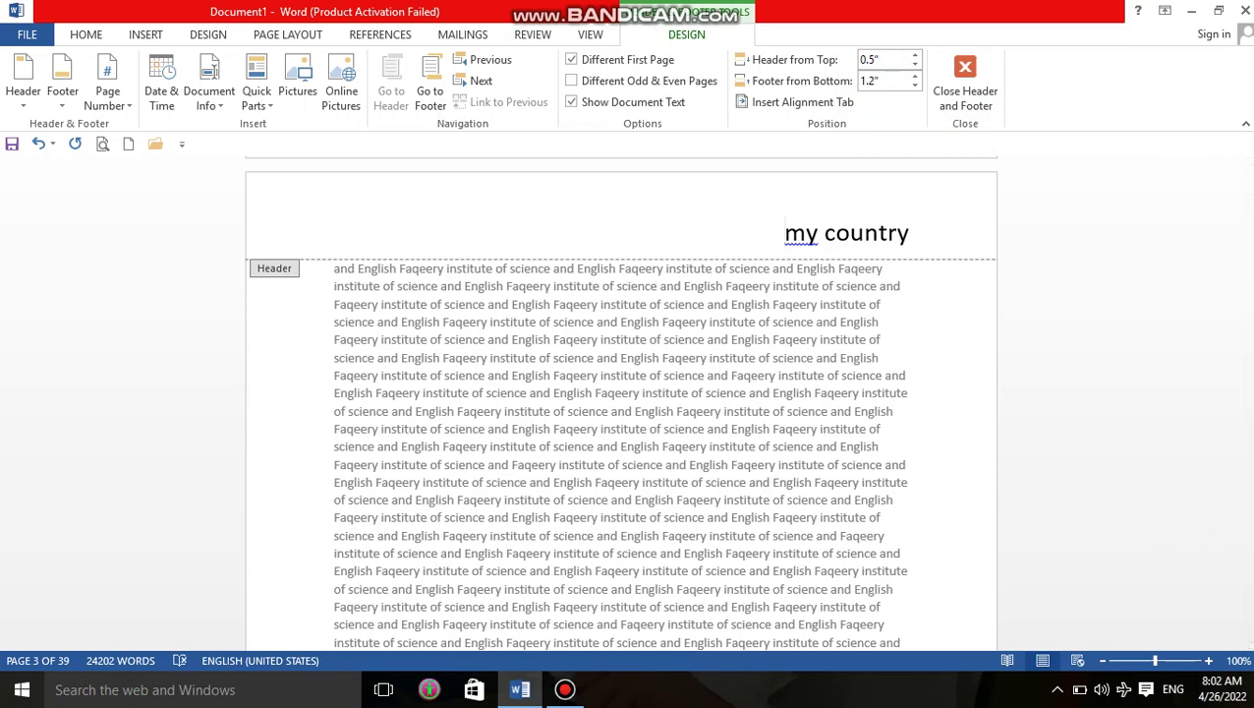
pyautogui.moveTo(1248, 201); pyautogui.dragTo(1249, 213)
pyautogui.click(880, 81)
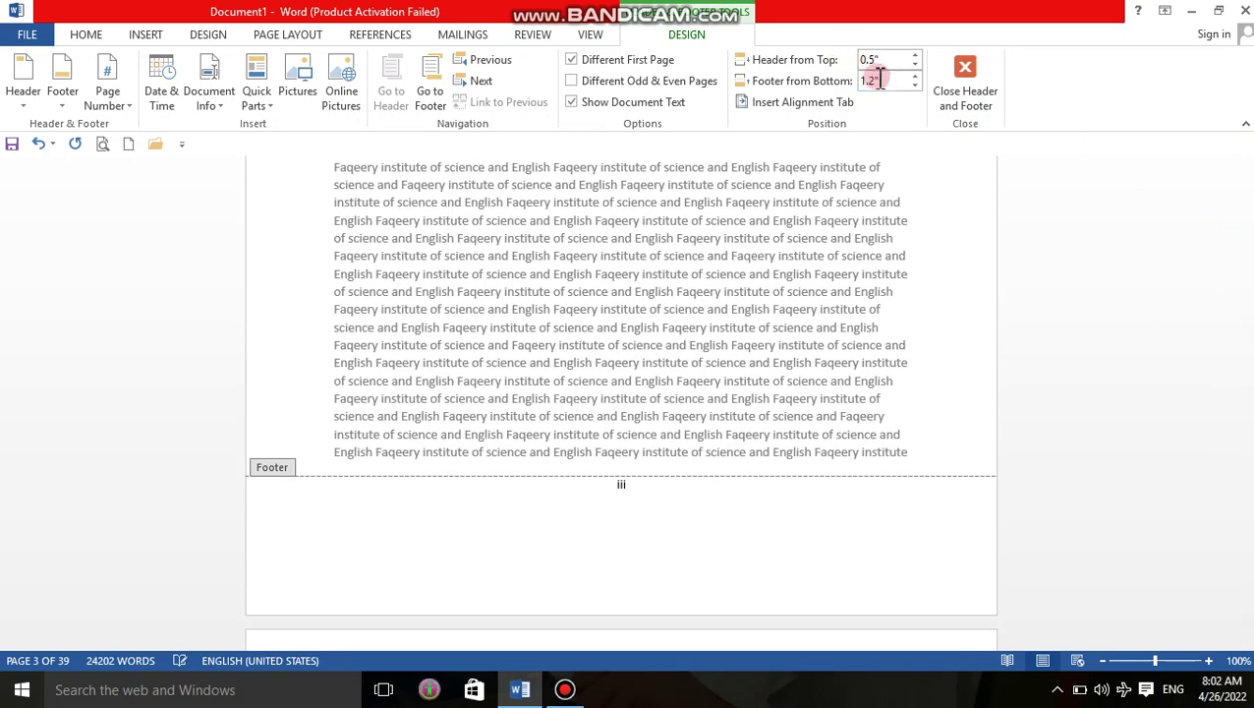
pyautogui.click(913, 78)
pyautogui.click(915, 77)
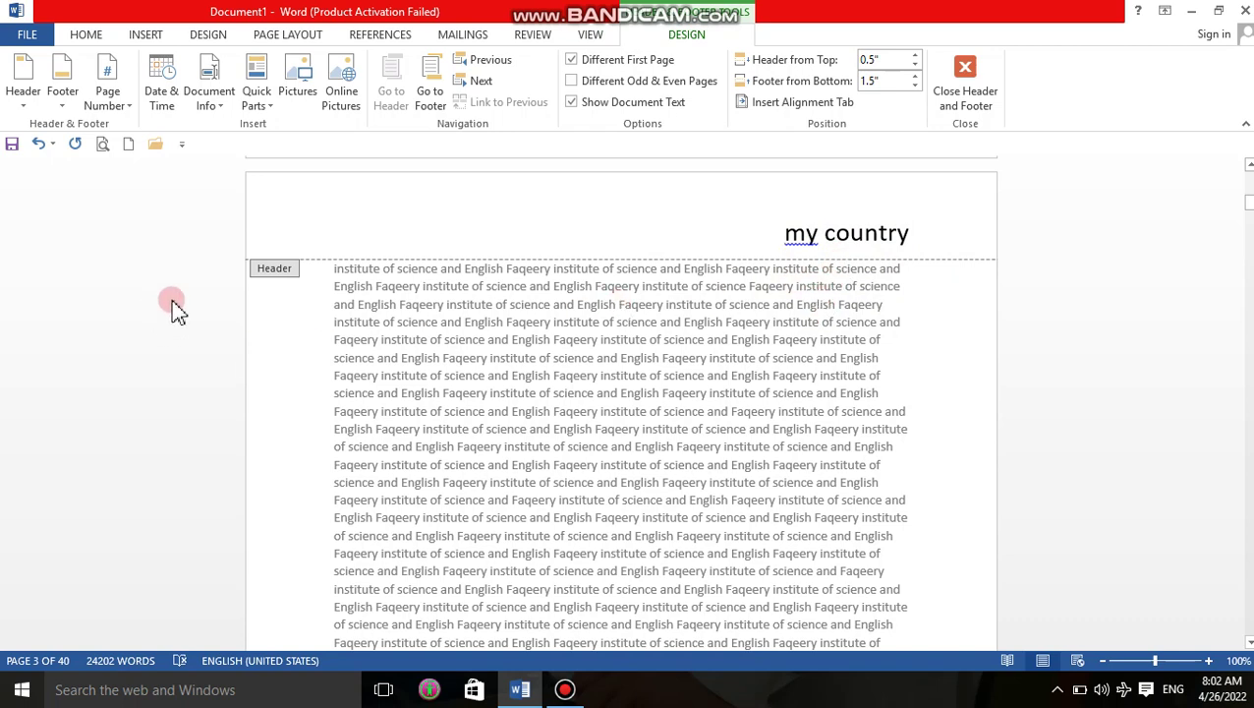
pyautogui.click(305, 257)
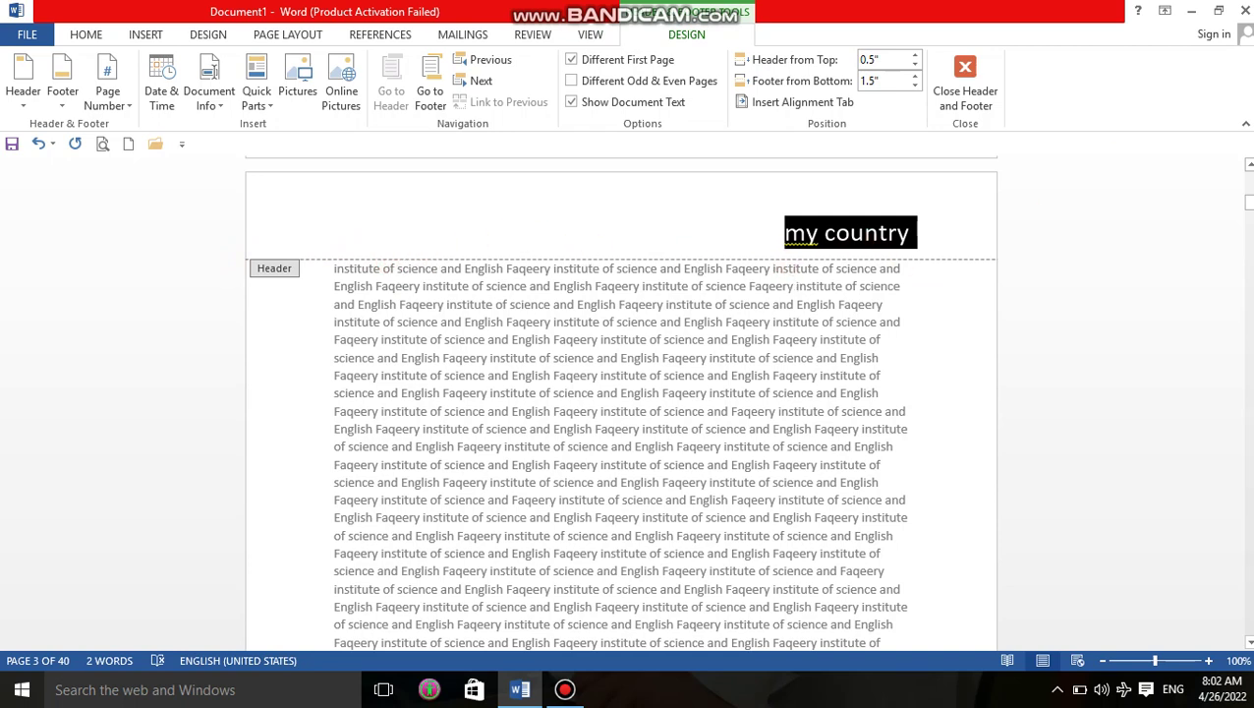
pyautogui.click(959, 86)
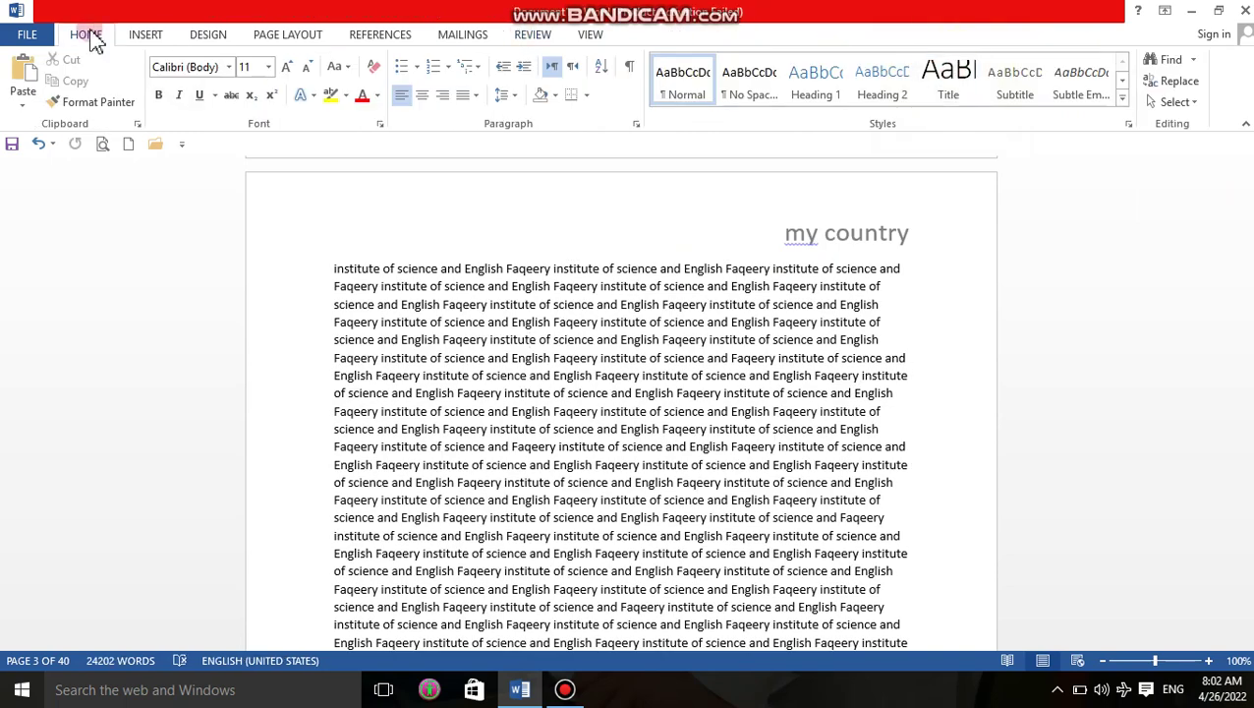
pyautogui.click(148, 35)
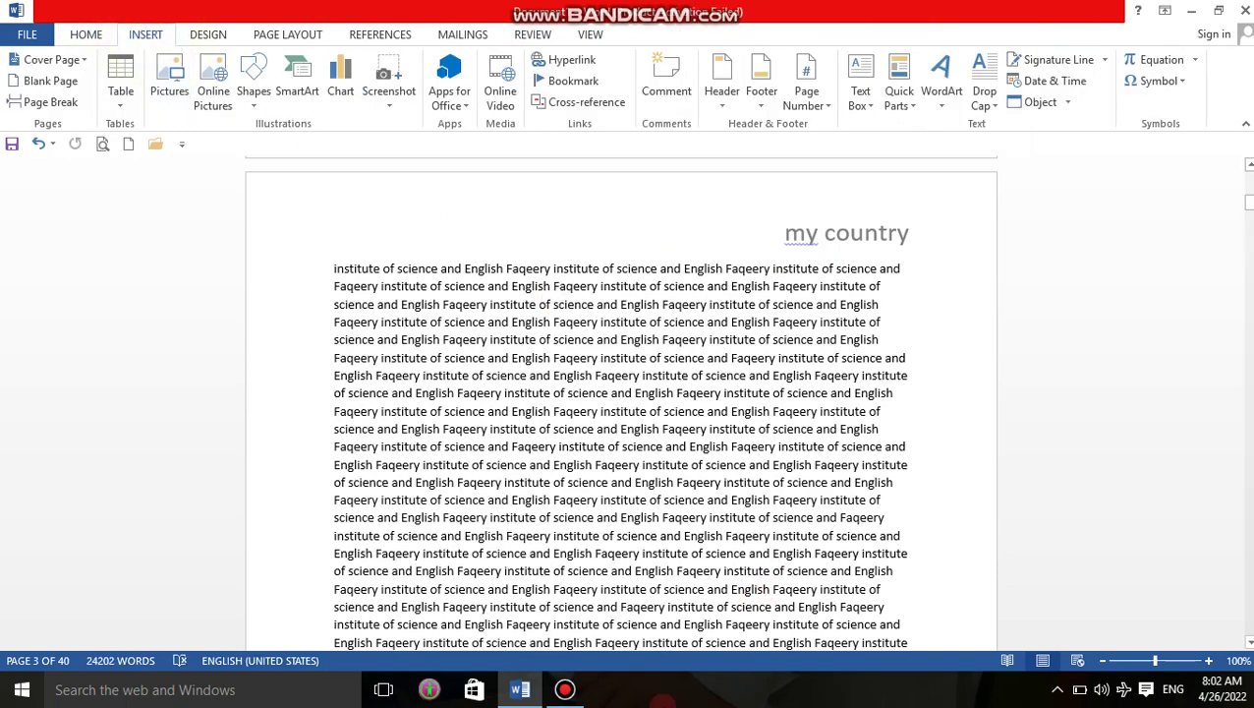
pyautogui.click(565, 689)
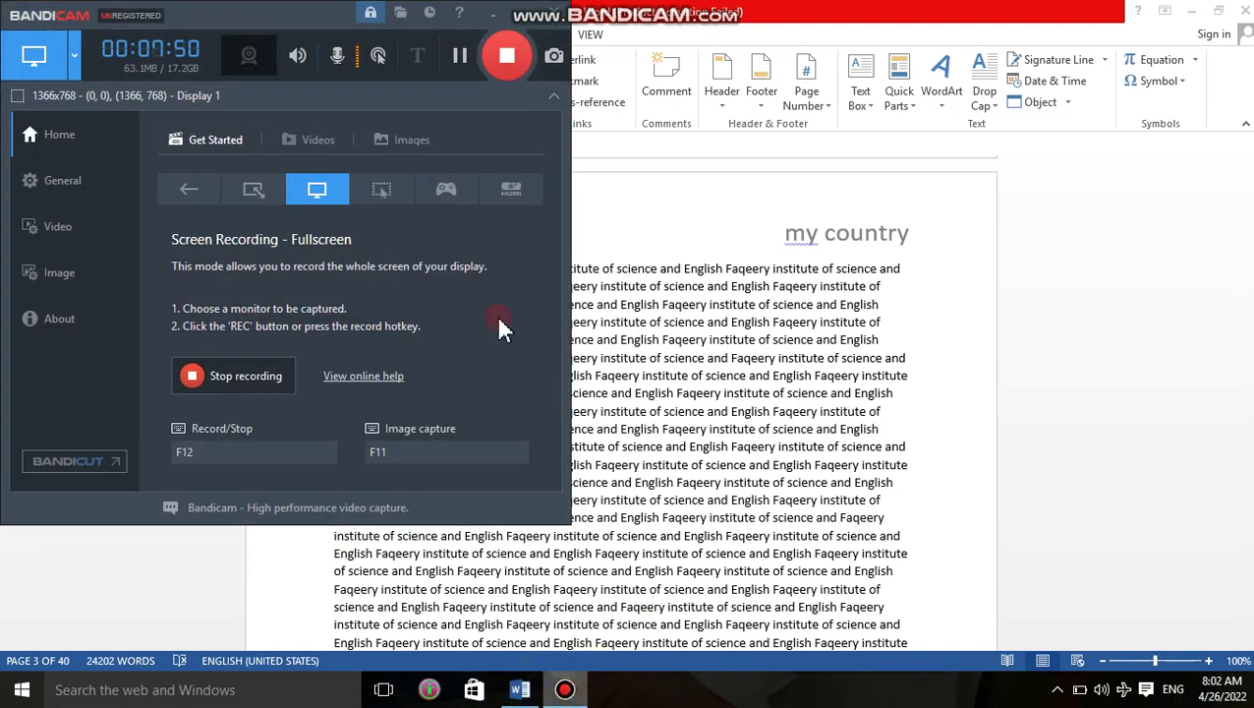
pyautogui.click(525, 18)
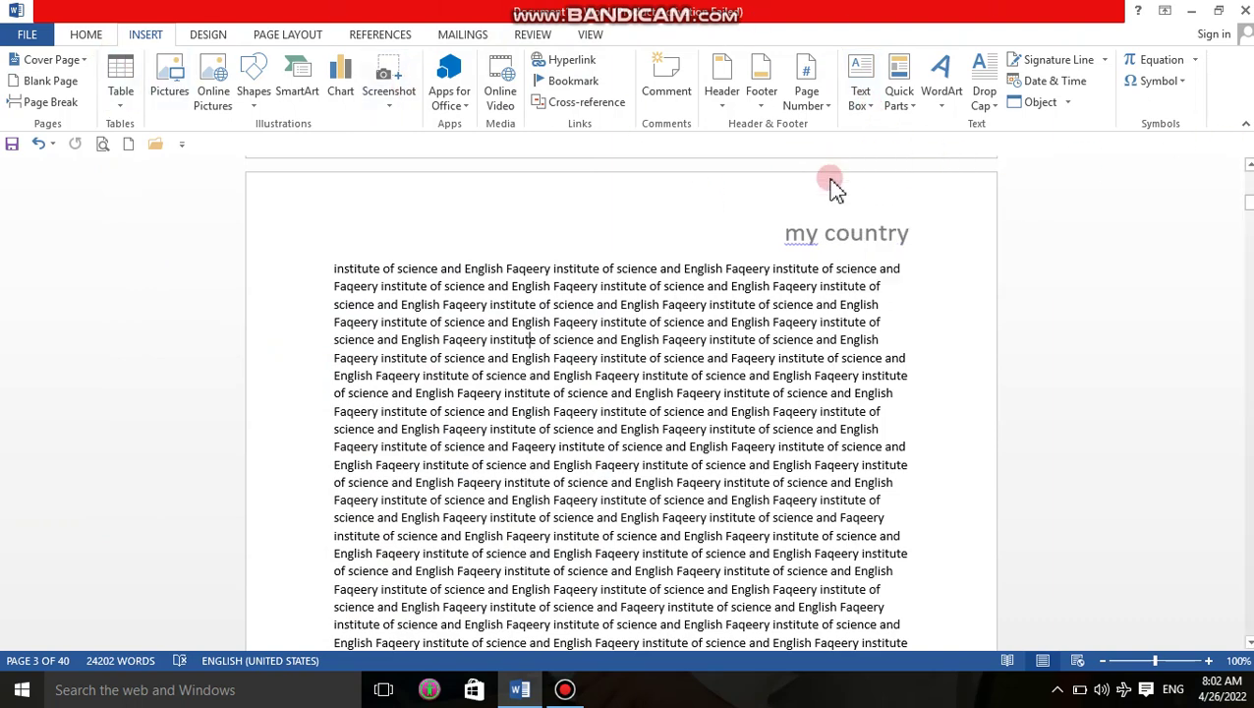
# Step: Create a new blank document and apply the preset three-column page layout
pyautogui.hotkey('ctrl', 'n')
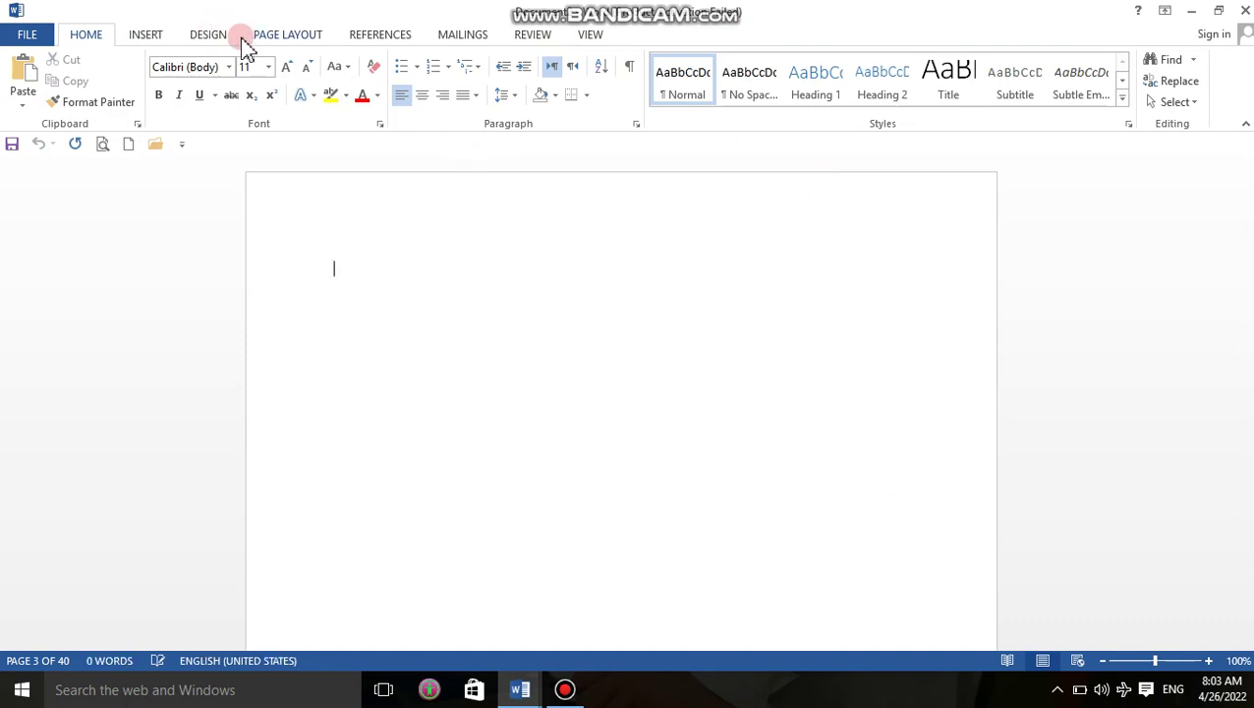
pyautogui.click(149, 36)
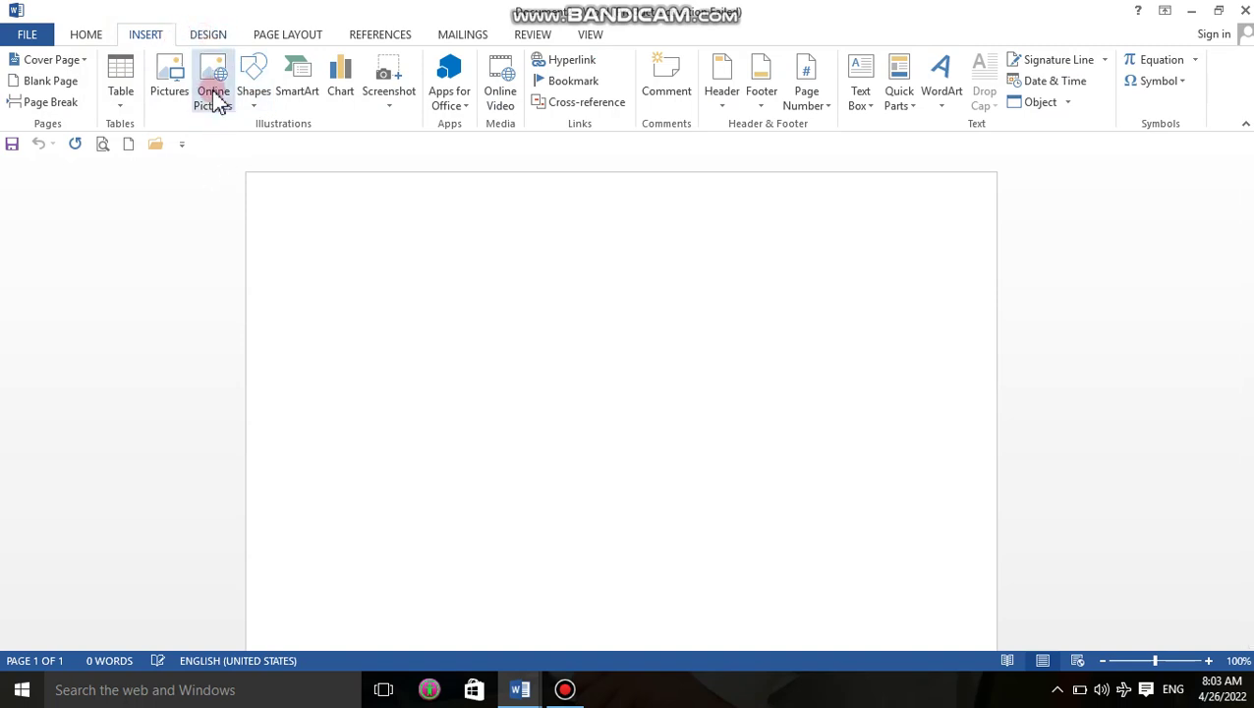
pyautogui.click(214, 40)
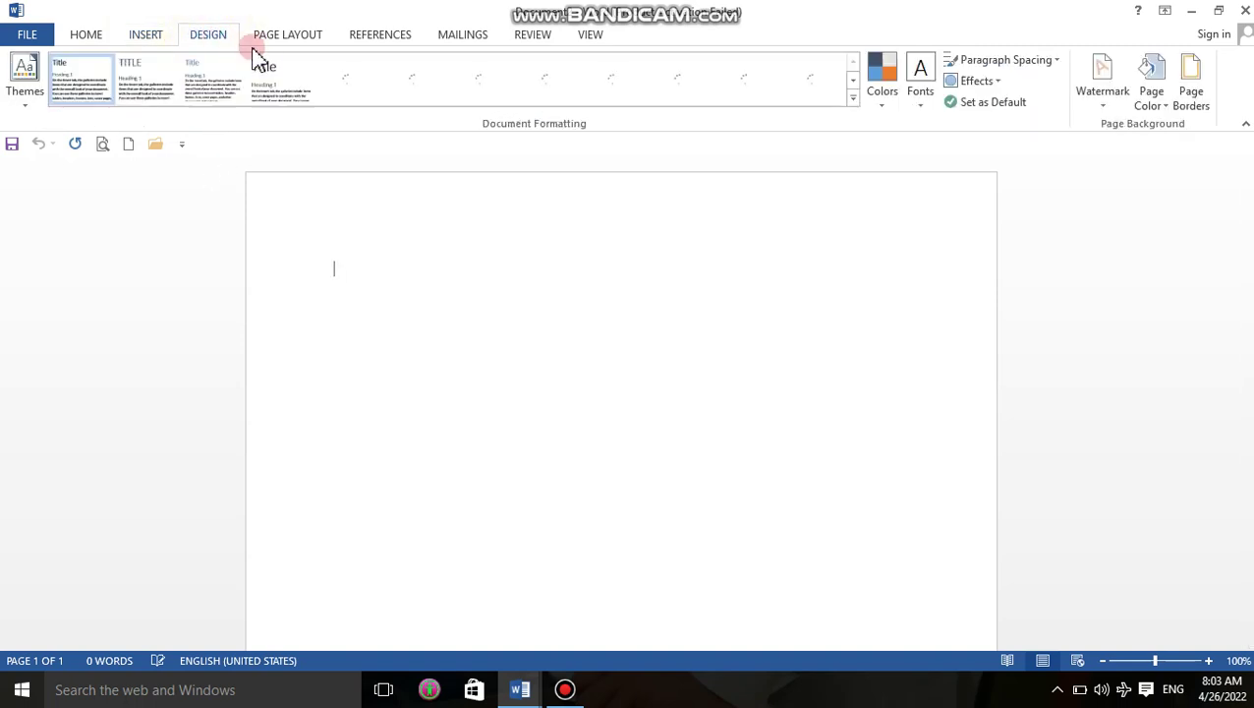
pyautogui.click(260, 36)
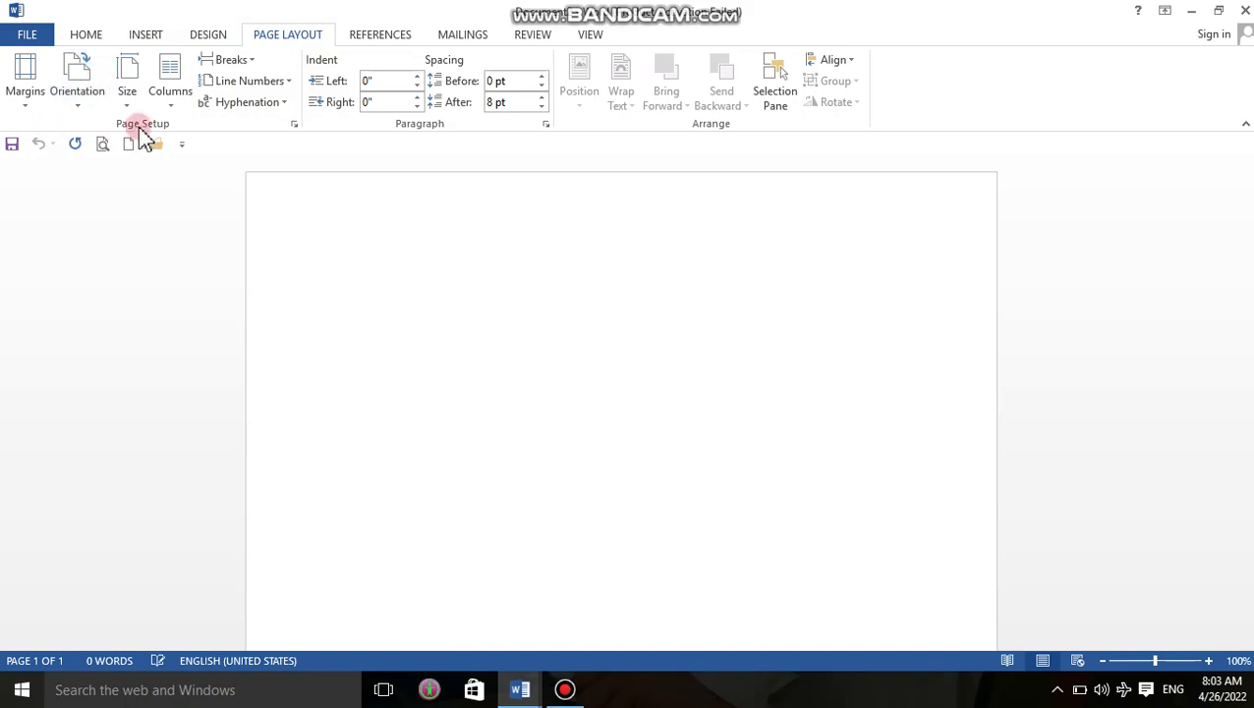
pyautogui.click(170, 98)
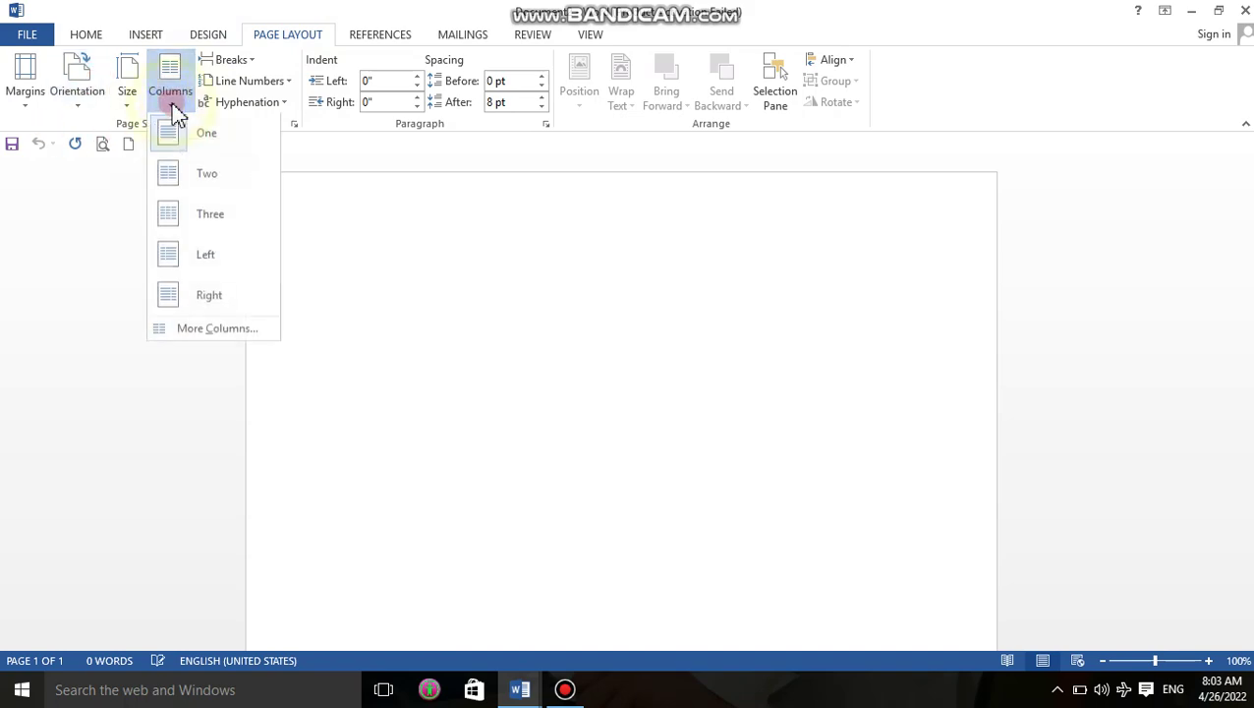
pyautogui.click(189, 218)
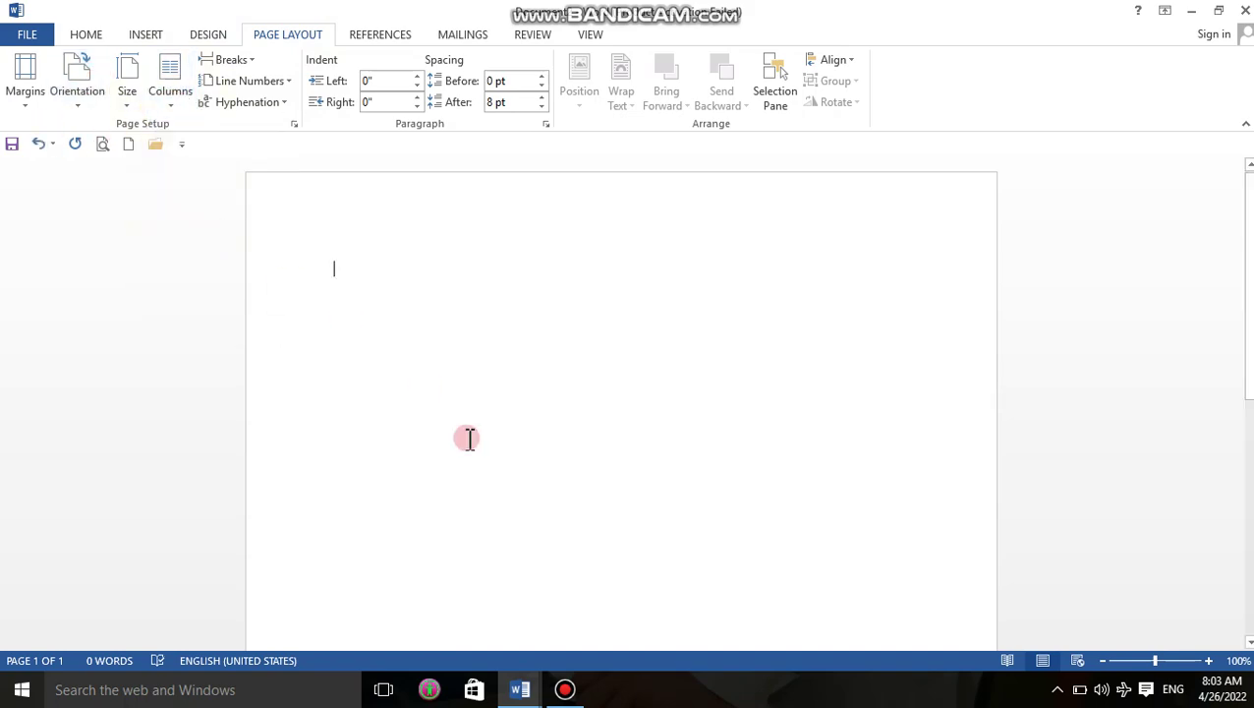
# Step: Paste the copied "Faqeery institute of science and English" text into the new document and undo the paste
pyautogui.hotkey('ctrl', 'v')
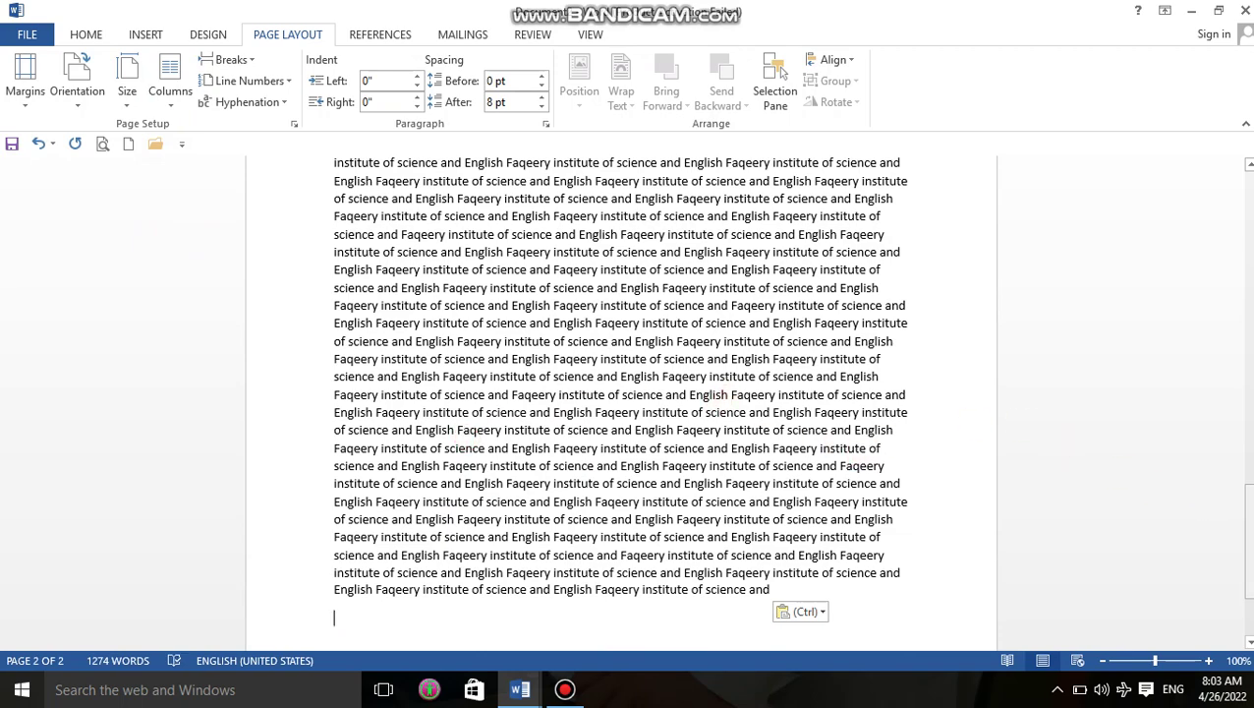
pyautogui.moveTo(1246, 526); pyautogui.dragTo(1242, 14)
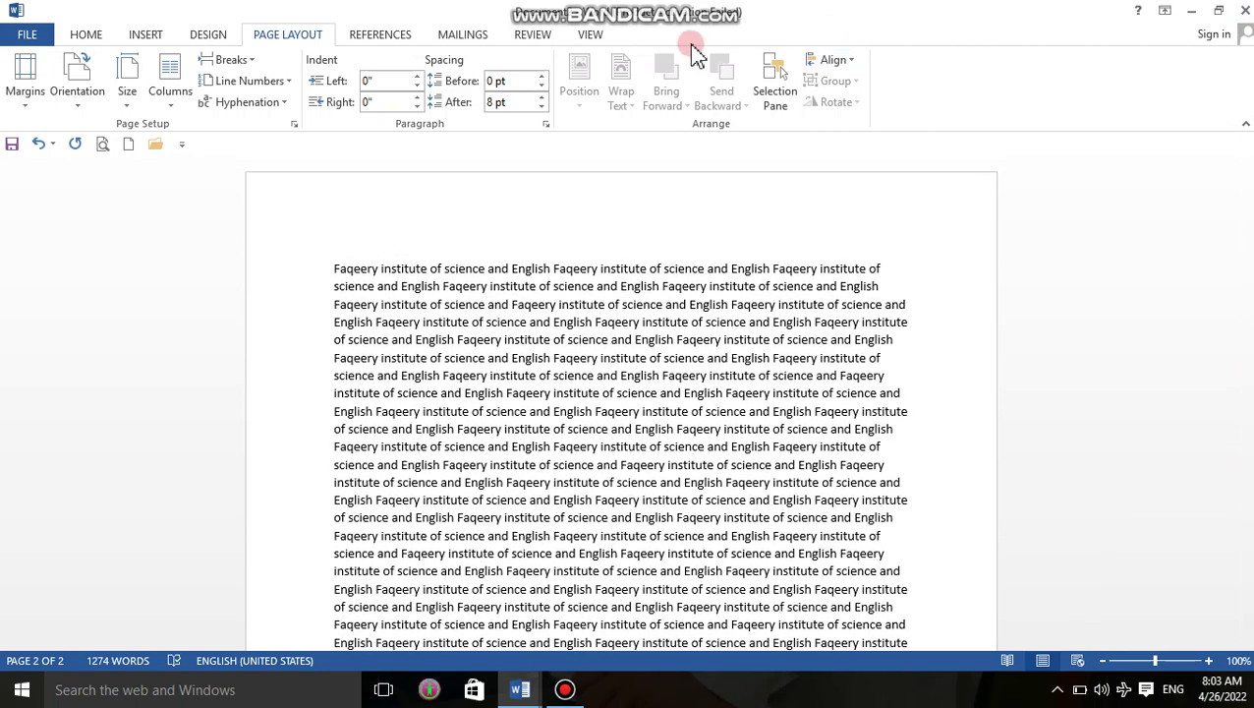
pyautogui.hotkey('ctrl', 'z')
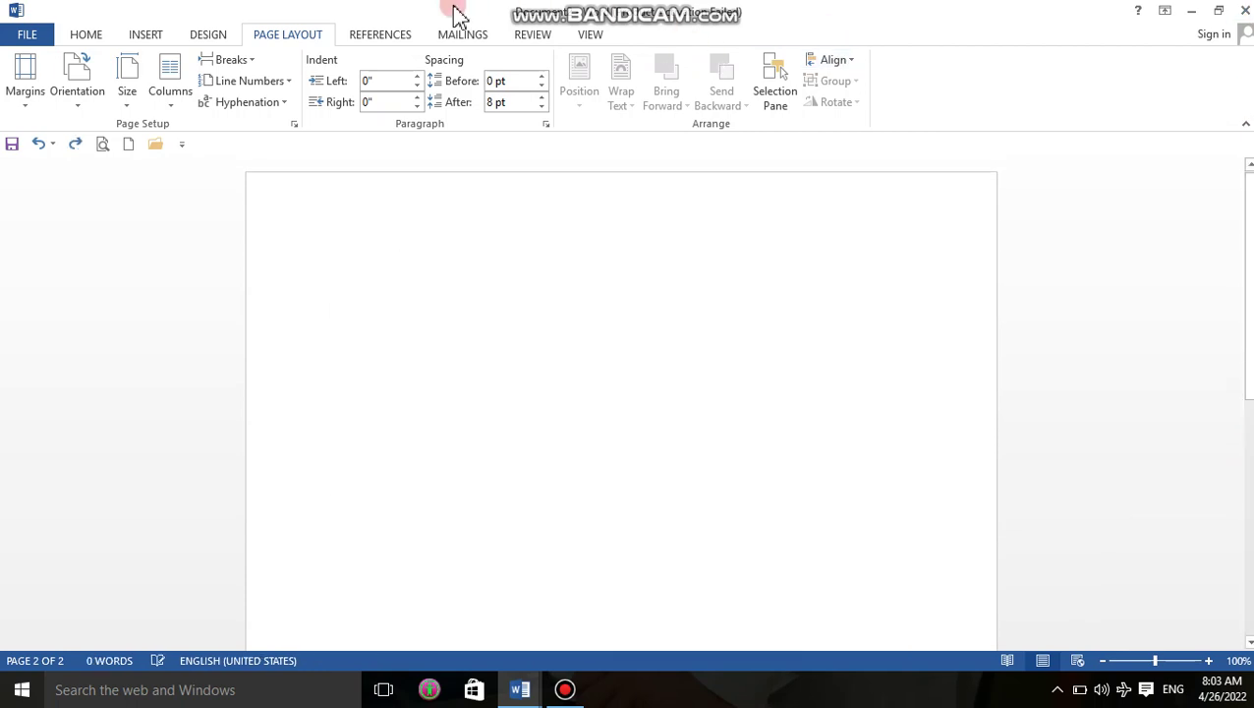
# Step: Change the blank document's layout to two columns
pyautogui.click(167, 118)
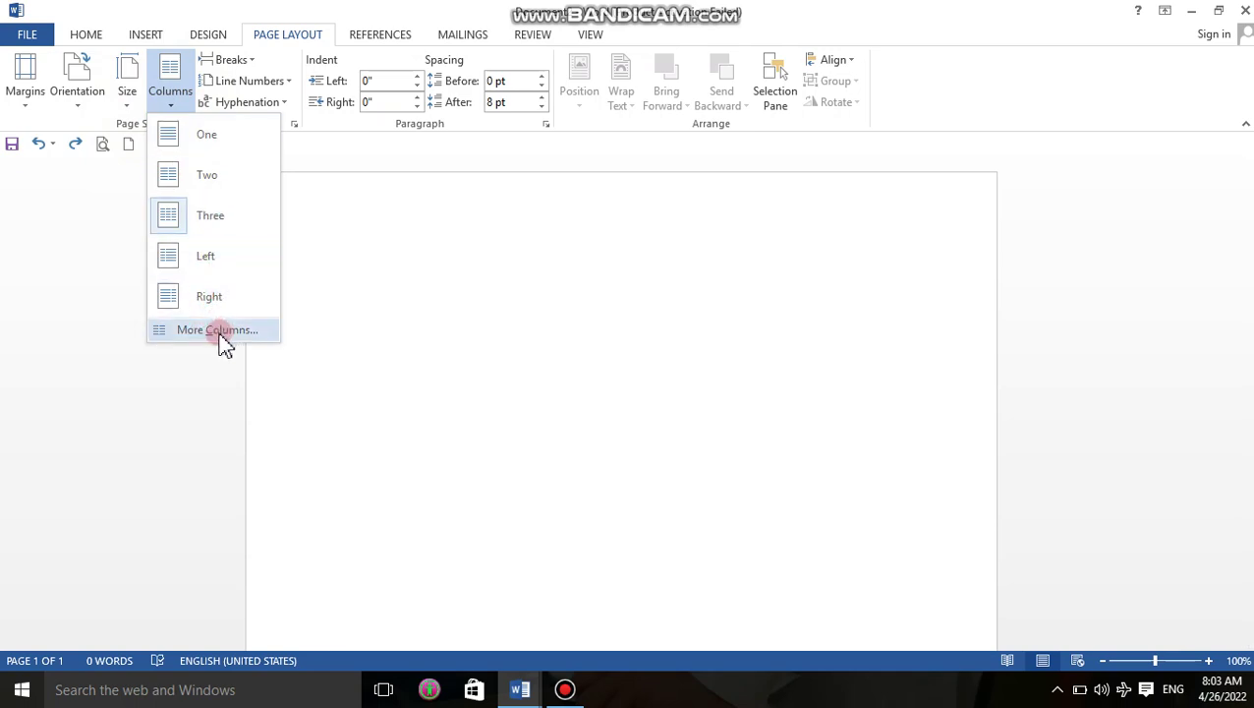
pyautogui.click(214, 180)
pyautogui.click(260, 276)
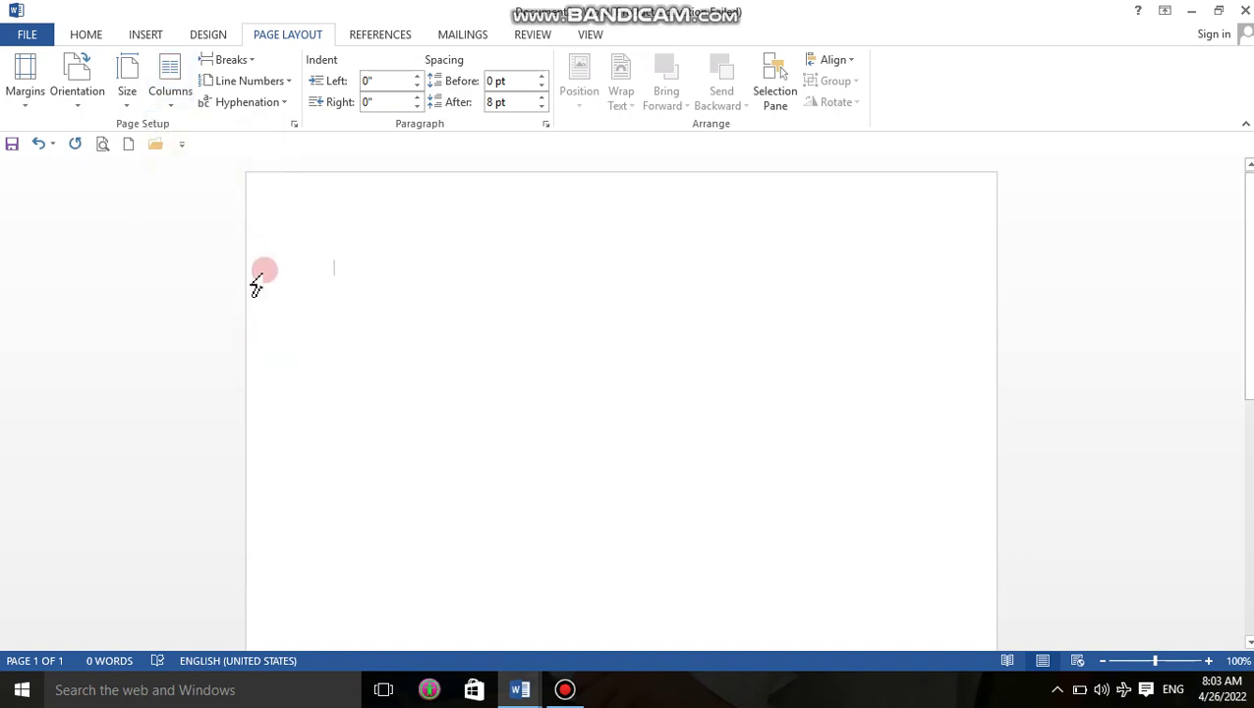
# Step: Type a run of repeated h letters into the two-column page and undo the typing
pyautogui.write('jhhh')
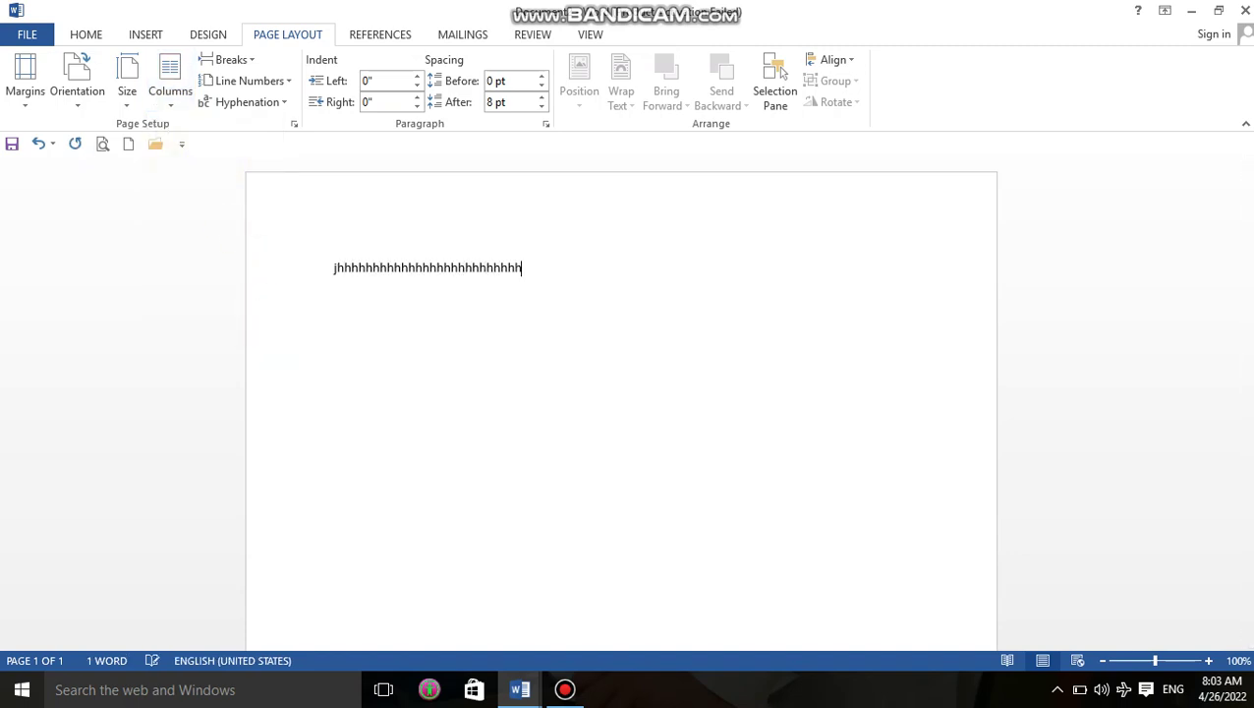
pyautogui.write('hhhhhhhhhhhhhhhhhhhhhhhhhhhhhhhhhhhhhhhhhhhhhhhh')
pyautogui.press('Tab')
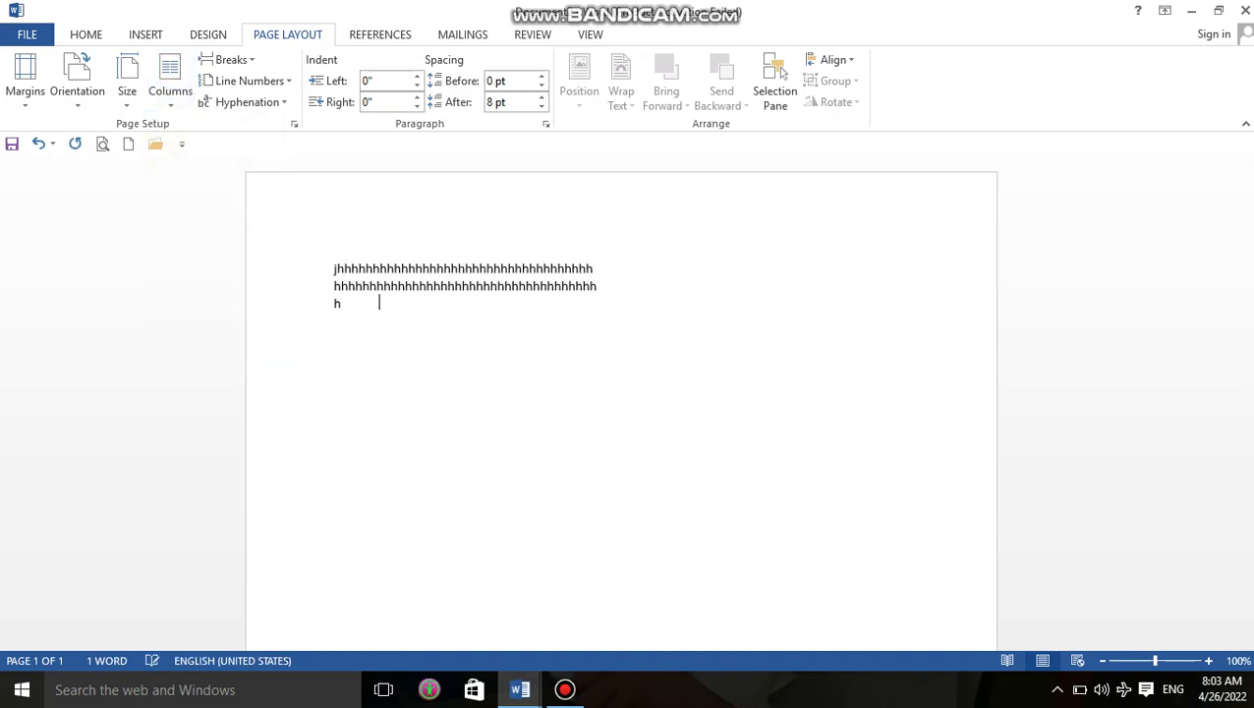
pyautogui.hotkey('ctrl', 'z')
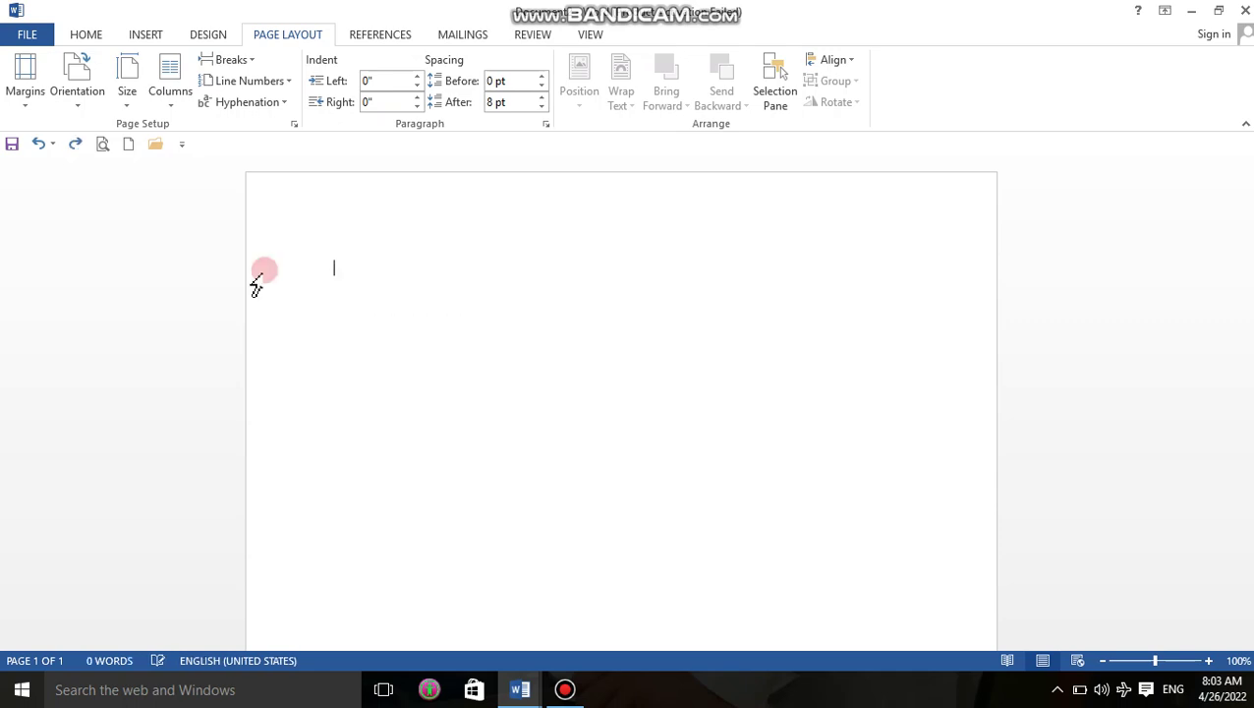
# Step: Switch the document to three columns and type a five-line filler paragraph starting with "dffjdfk" in the first column
pyautogui.click(177, 106)
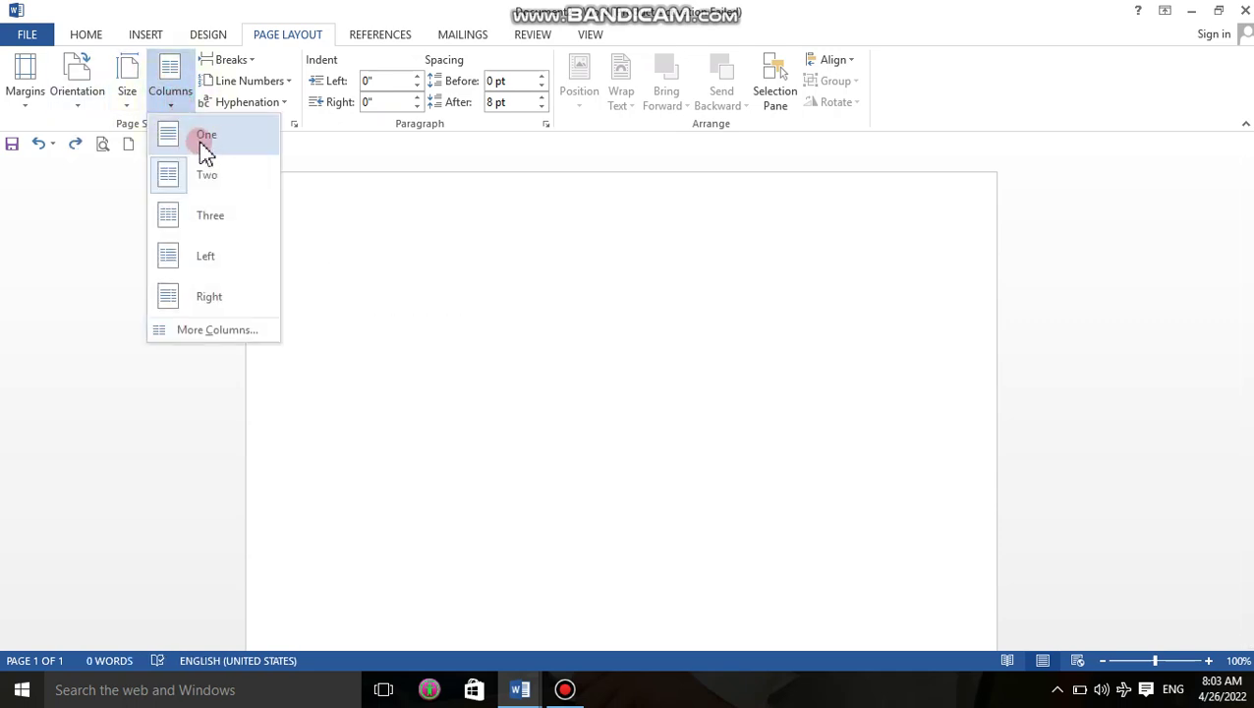
pyautogui.click(204, 216)
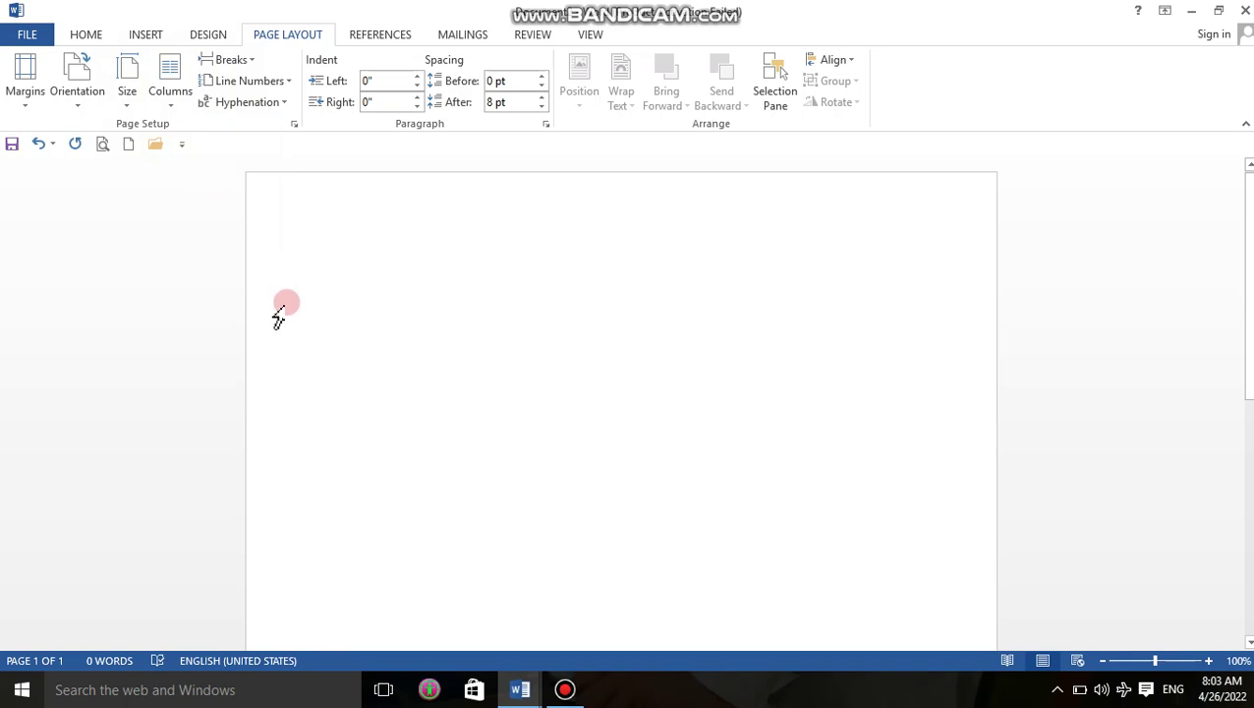
pyautogui.write('dffjdfk')
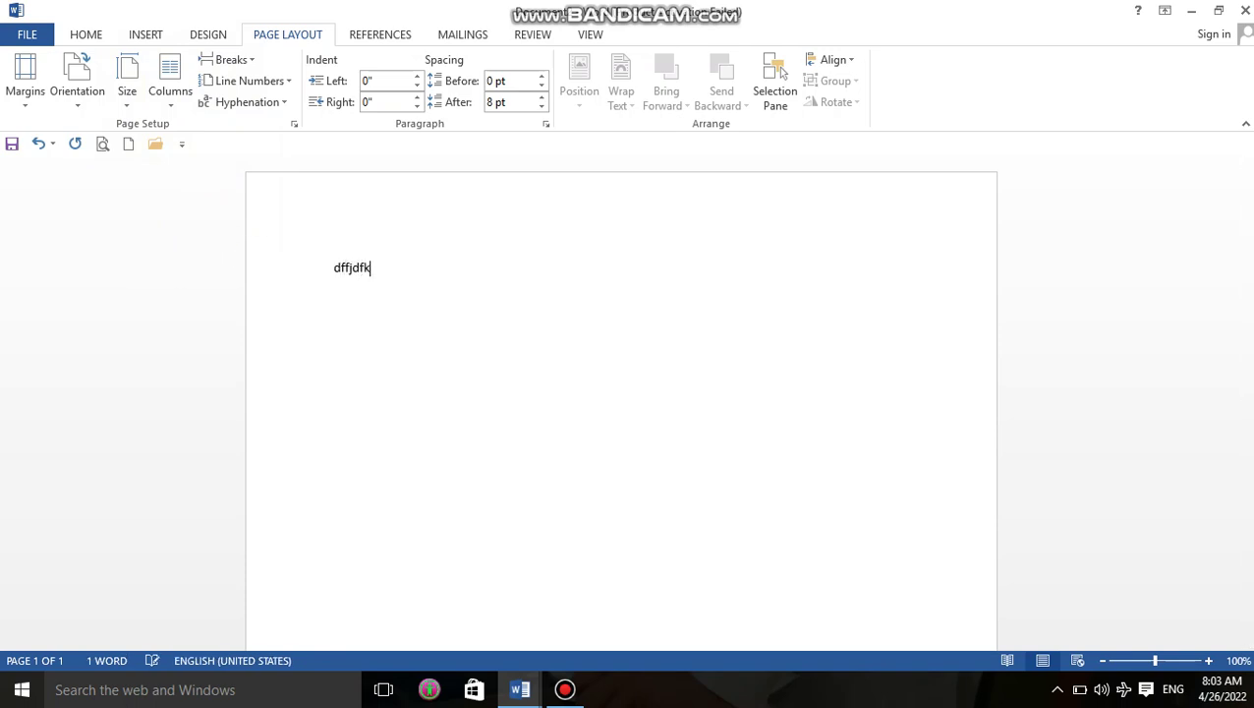
pyautogui.write('jfjgjfgjfghfgjdf')
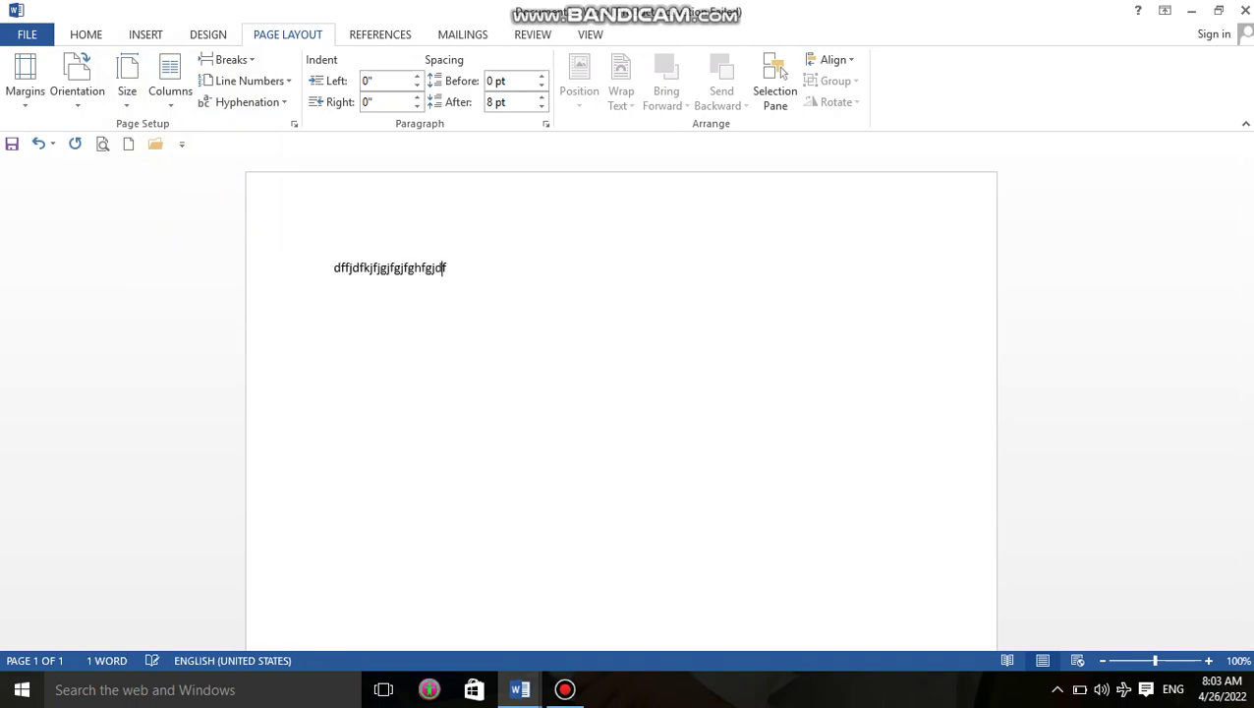
pyautogui.write('ghkdfghkdfhgkd')
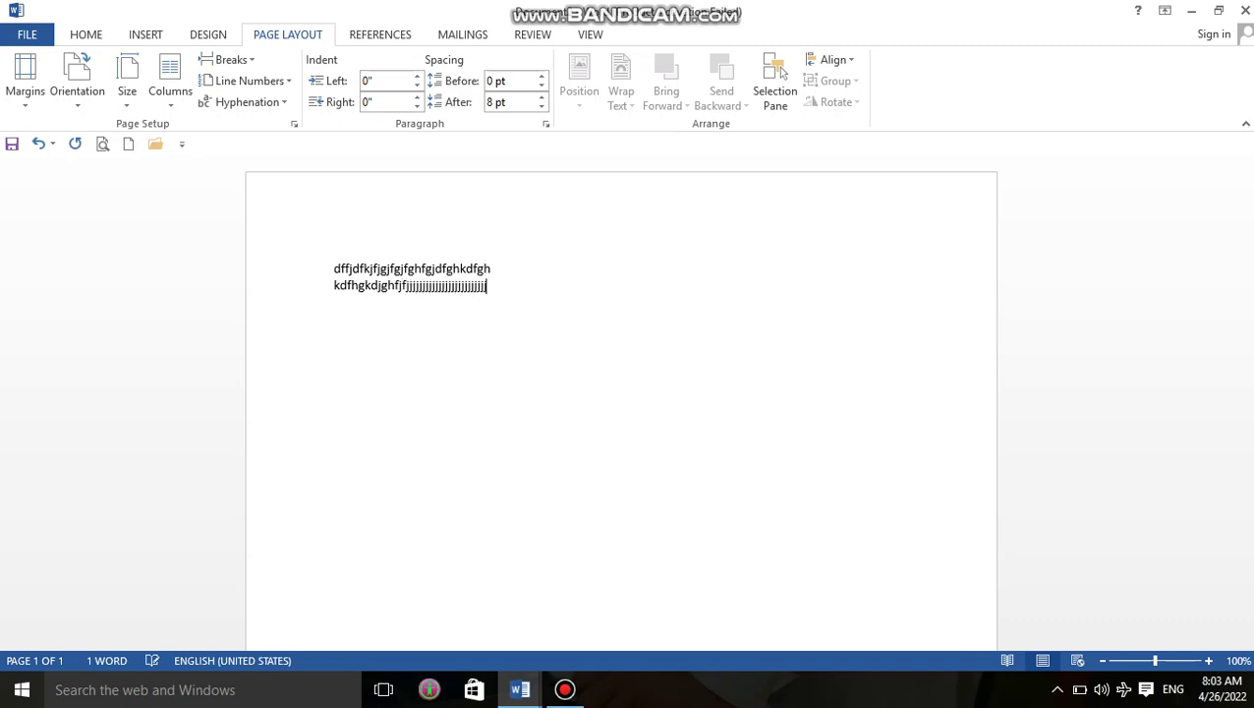
pyautogui.write('jghfjfjjjjjjjjj')
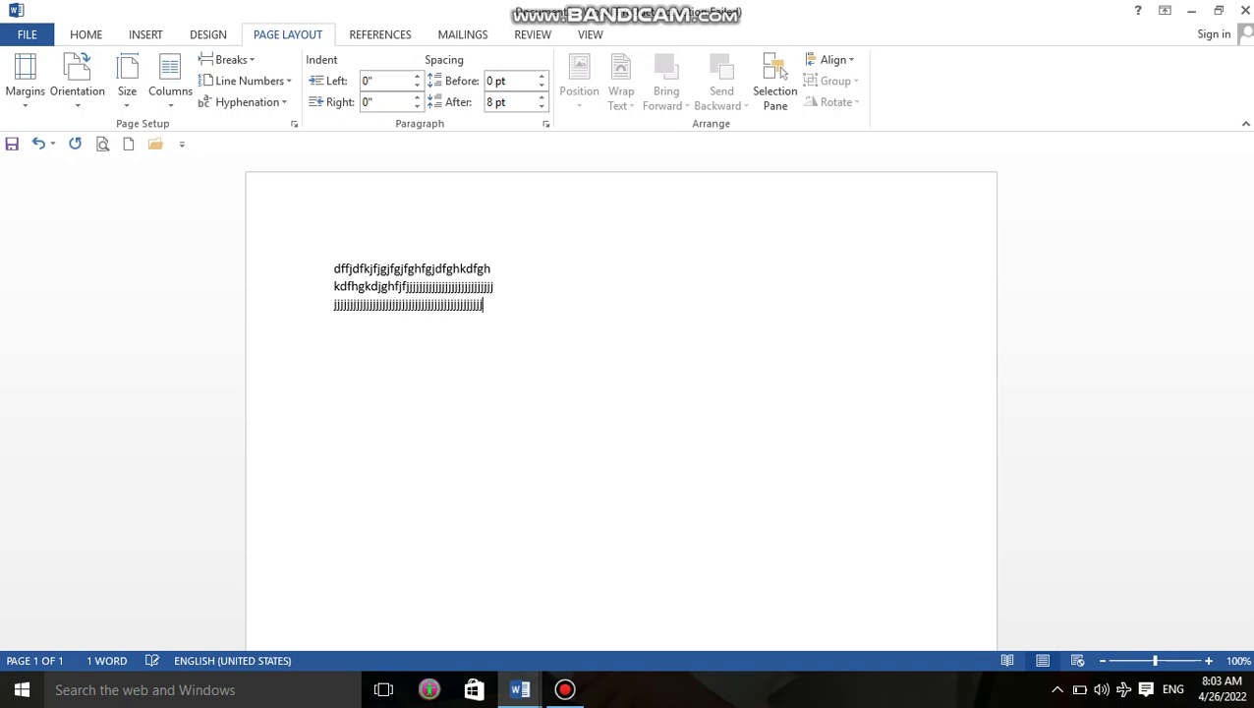
pyautogui.write('jjjjjjjjjjj')
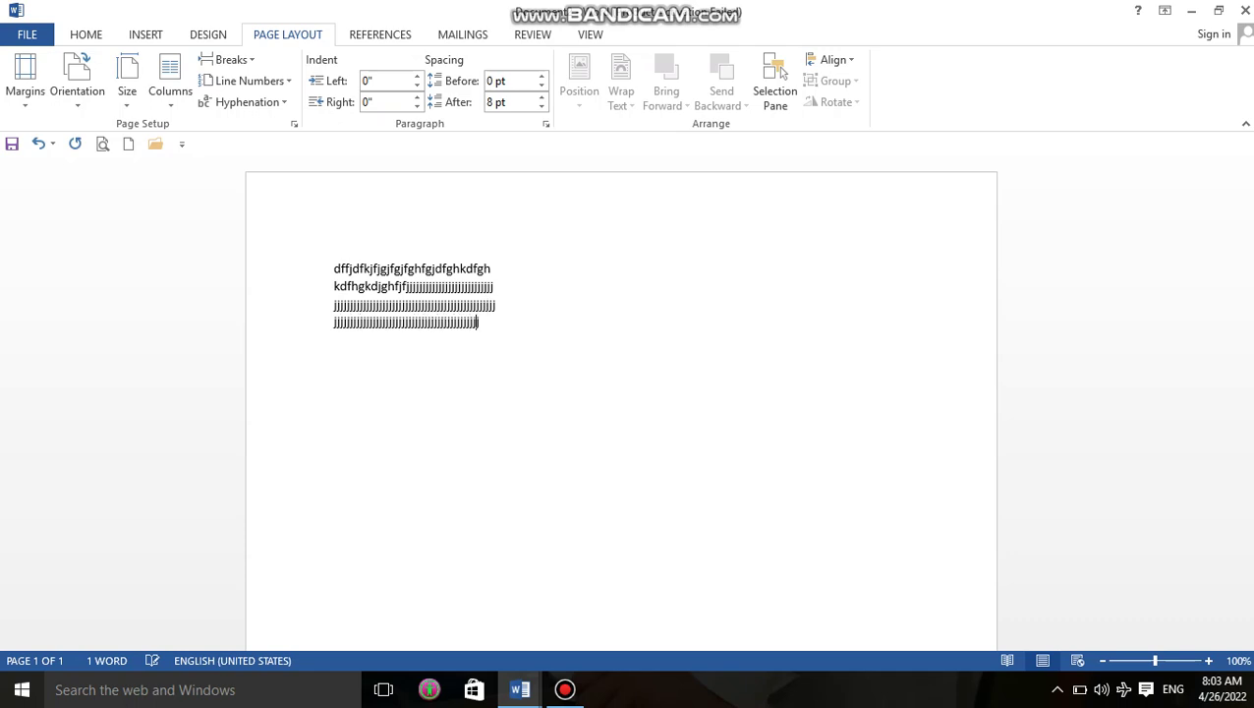
pyautogui.write('jjjjjjjjjjjjj')
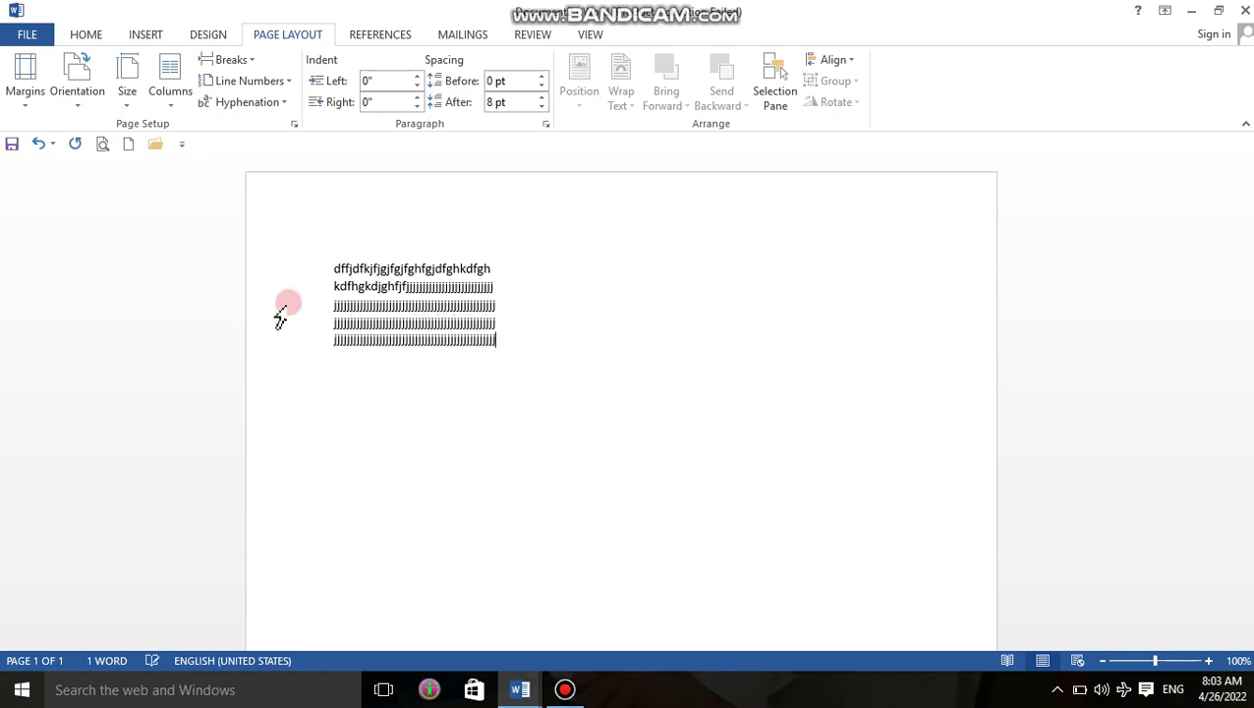
# Step: Copy the filler paragraph and paste it repeatedly until all three columns of the first page are full
pyautogui.click(424, 376)
pyautogui.moveTo(512, 334); pyautogui.dragTo(365, 270)
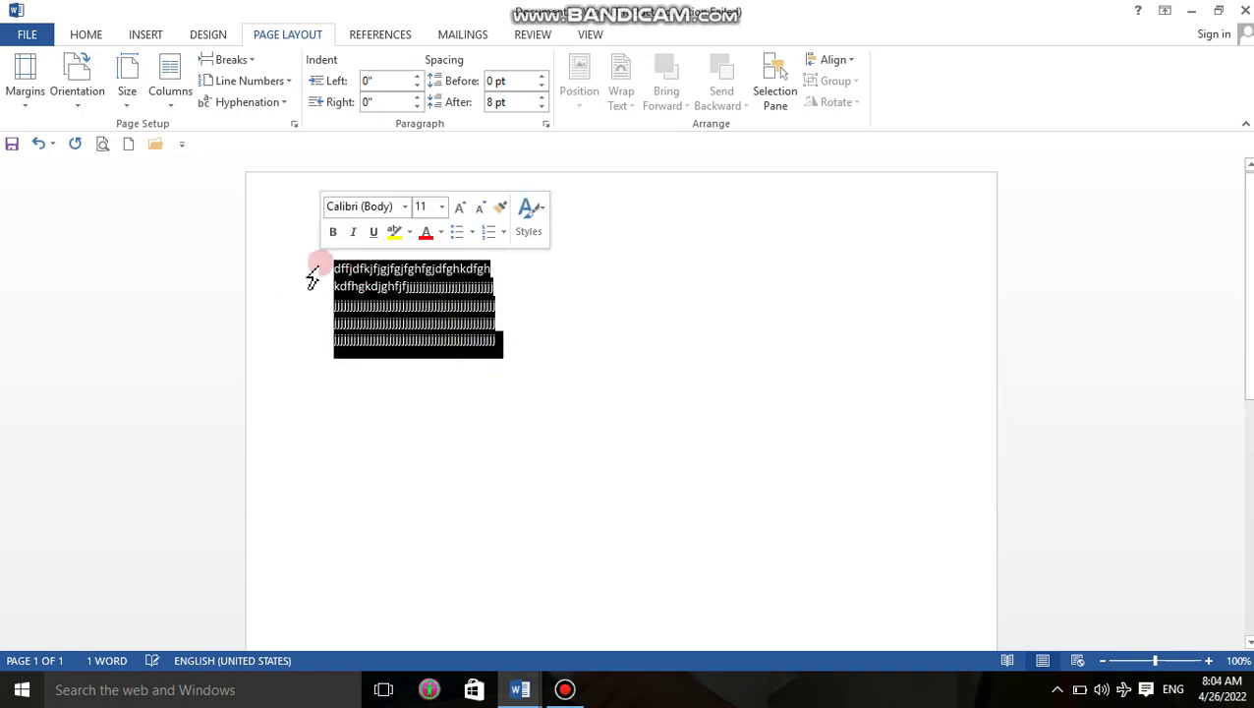
pyautogui.hotkey('ctrl', 'c')
pyautogui.hotkey('ctrl', 'v')
pyautogui.hotkey('ctrl', 'v')
pyautogui.hotkey('ctrl', 'v')
pyautogui.hotkey('ctrl', 'v')
pyautogui.hotkey('ctrl', 'v')
pyautogui.hotkey('ctrl', 'v')
pyautogui.hotkey('ctrl', 'v')
pyautogui.hotkey('ctrl', 'v')
pyautogui.hotkey('ctrl', 'v')
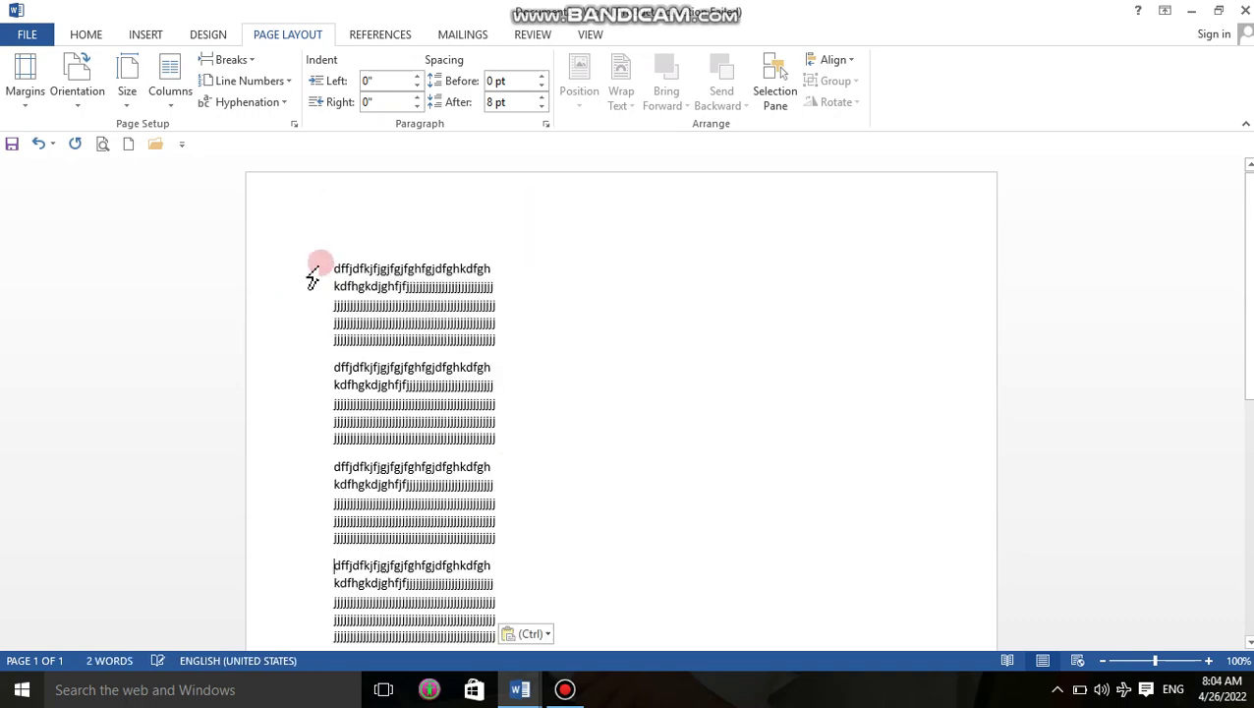
pyautogui.hotkey('ctrl', 'v')
pyautogui.hotkey('ctrl', 'v')
pyautogui.hotkey('ctrl', 'v')
pyautogui.hotkey('ctrl', 'v')
pyautogui.hotkey('ctrl', 'v')
pyautogui.hotkey('ctrl', 'v')
pyautogui.hotkey('ctrl', 'v')
pyautogui.hotkey('ctrl', 'v')
pyautogui.hotkey('ctrl', 'v')
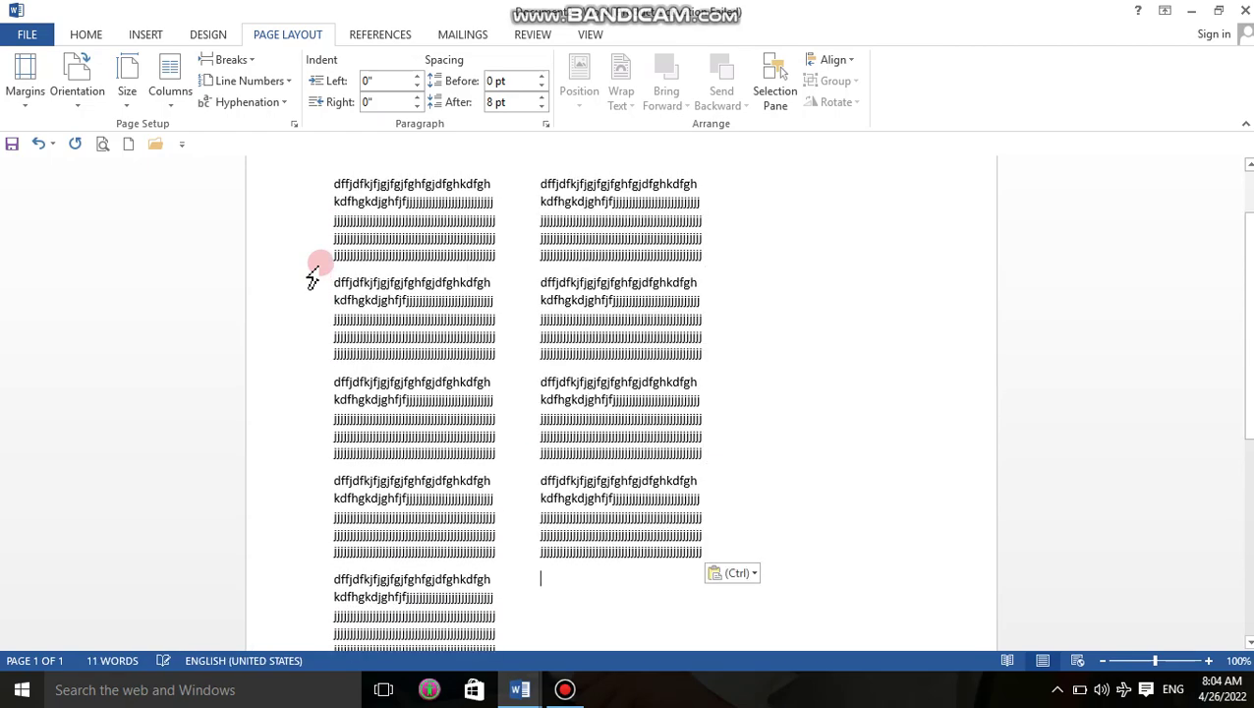
pyautogui.hotkey('ctrl', 'v')
pyautogui.hotkey('ctrl', 'v')
pyautogui.hotkey('ctrl', 'v')
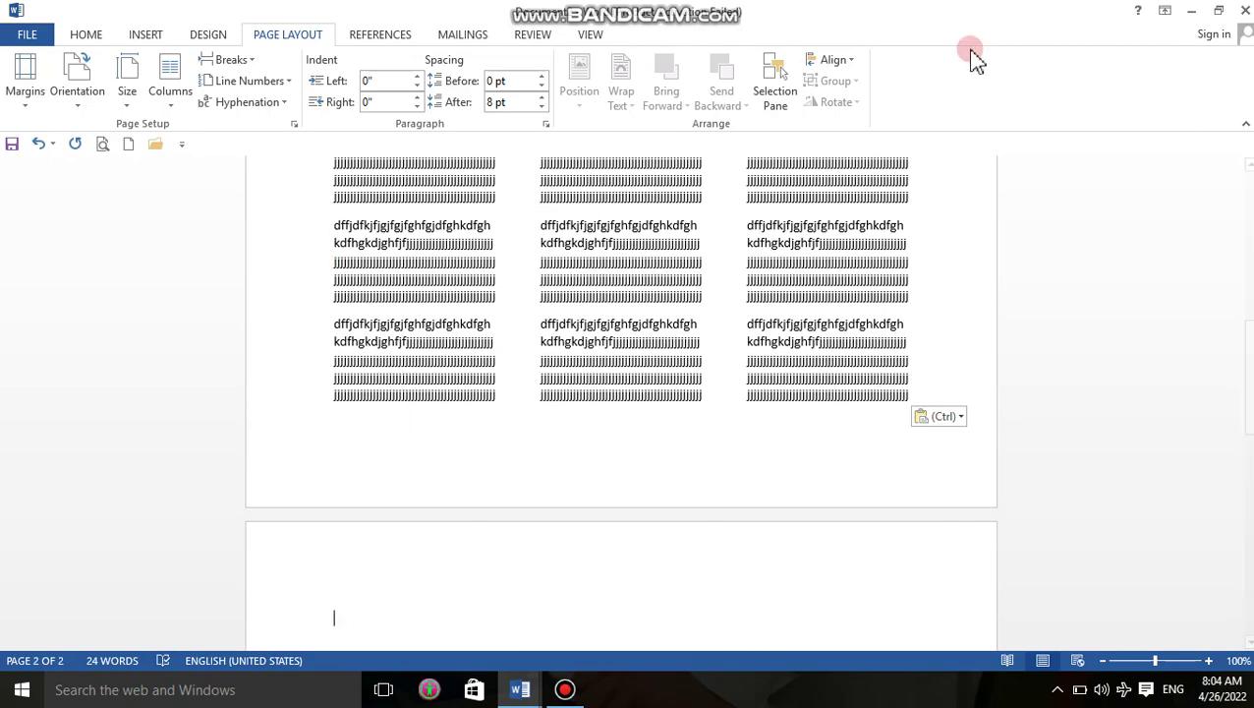
# Step: Insert the picture 20200712_123524 from the Desktop folder into the document
pyautogui.moveTo(1248, 394); pyautogui.dragTo(1250, 172)
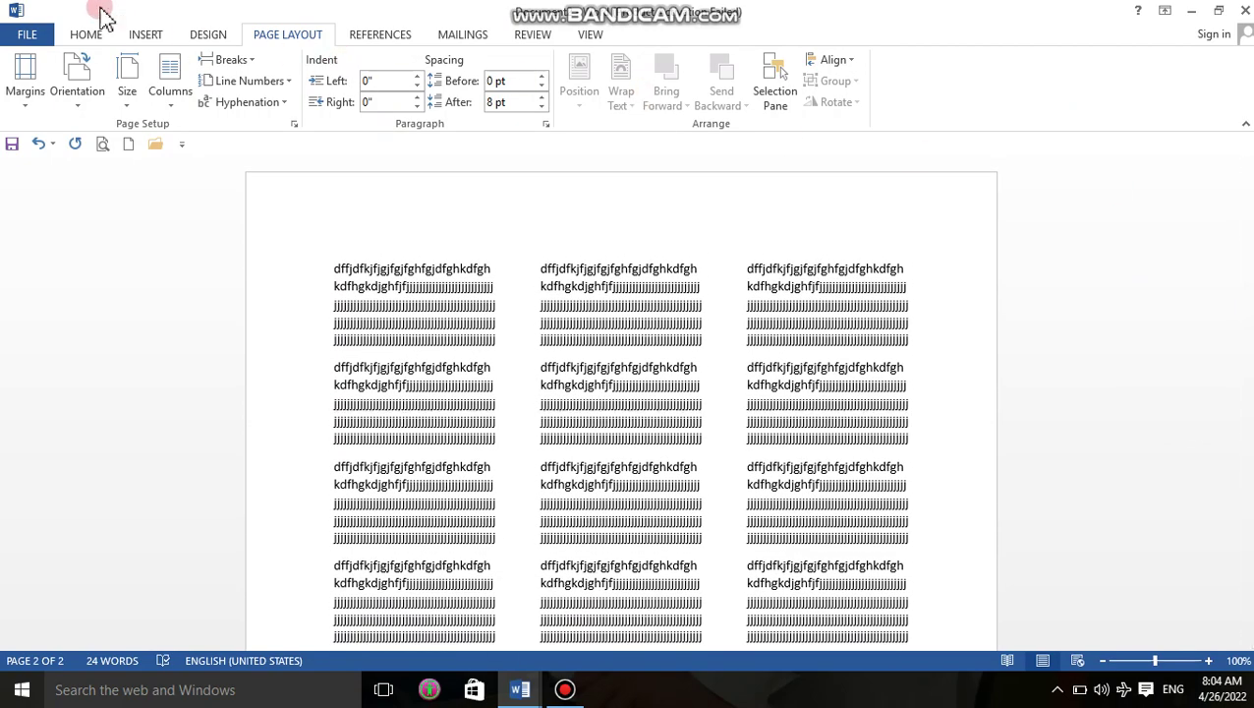
pyautogui.click(143, 37)
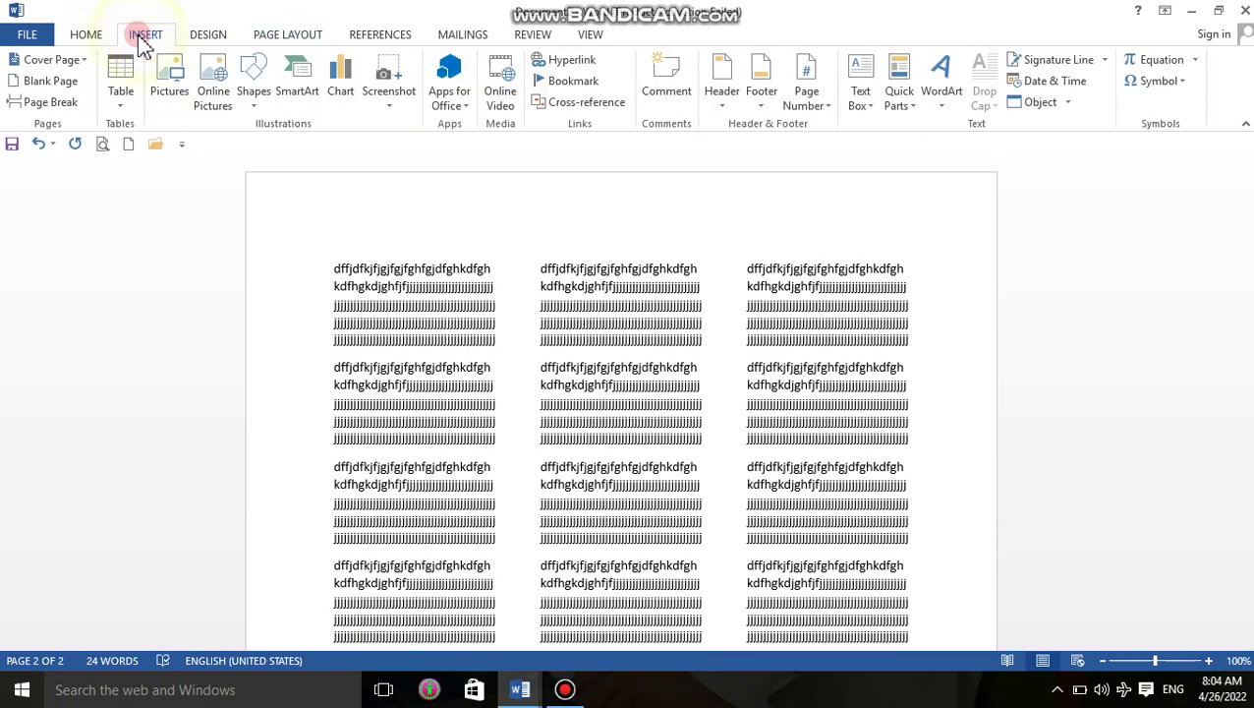
pyautogui.click(253, 84)
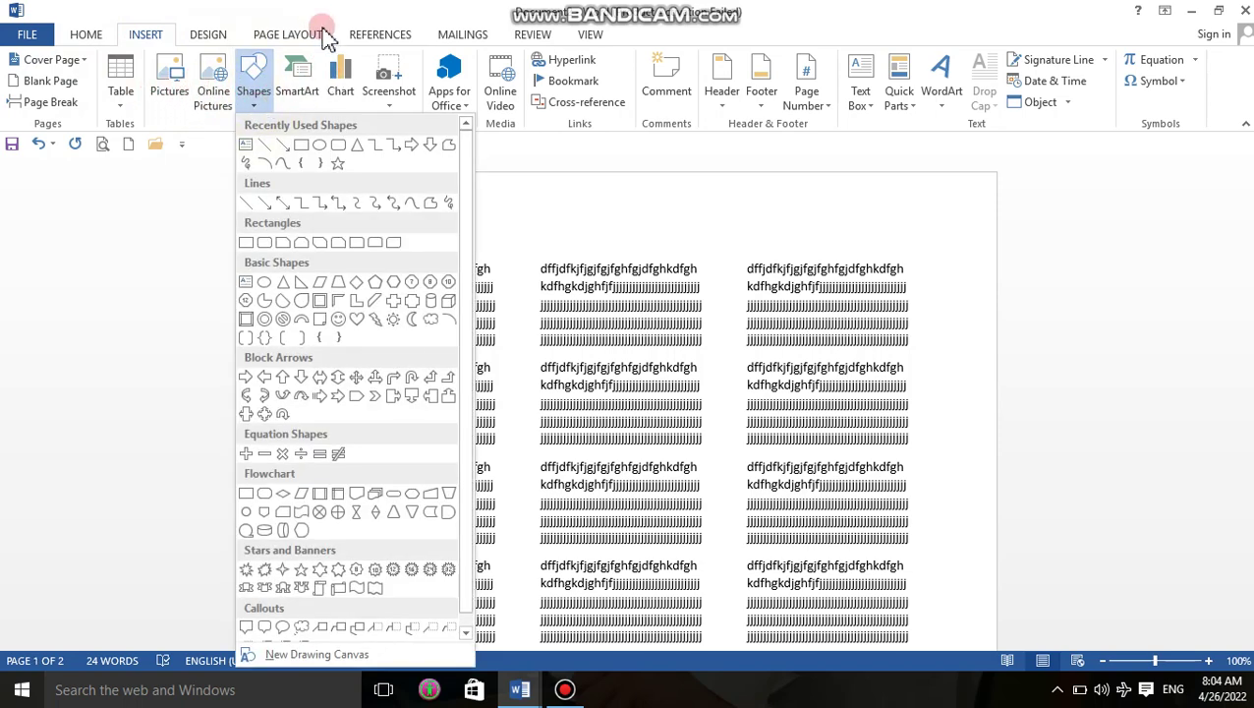
pyautogui.click(157, 81)
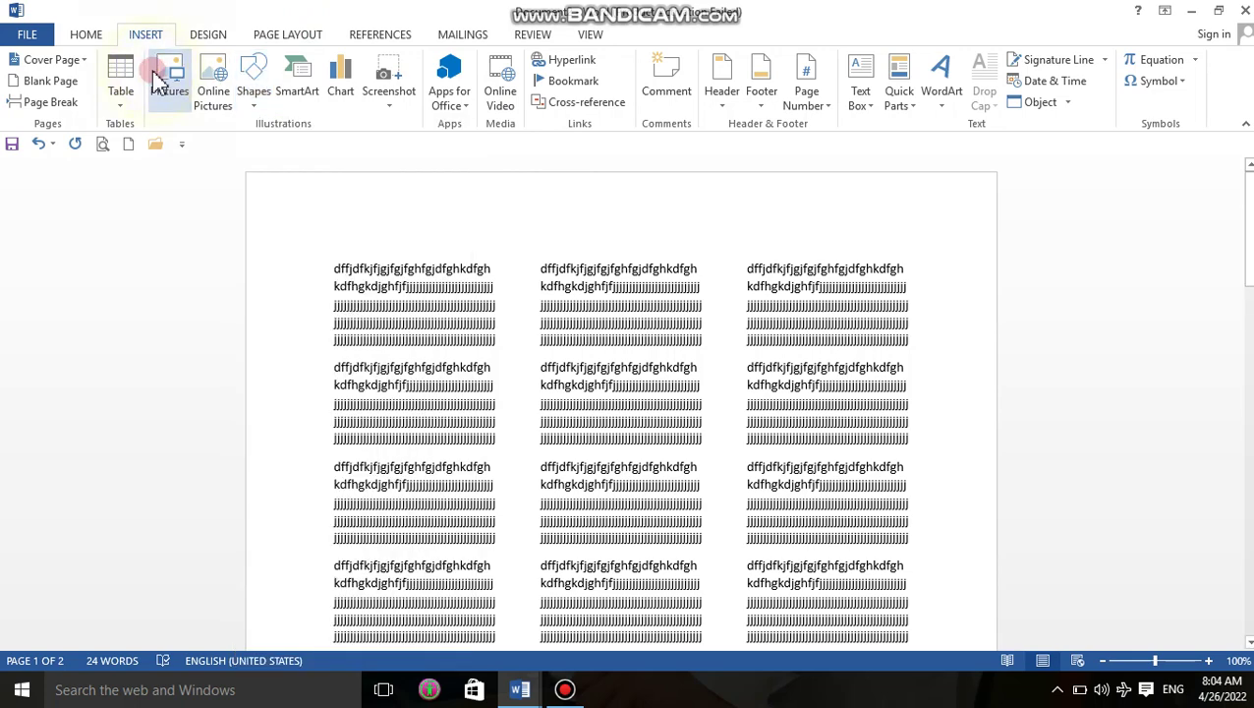
pyautogui.click(168, 78)
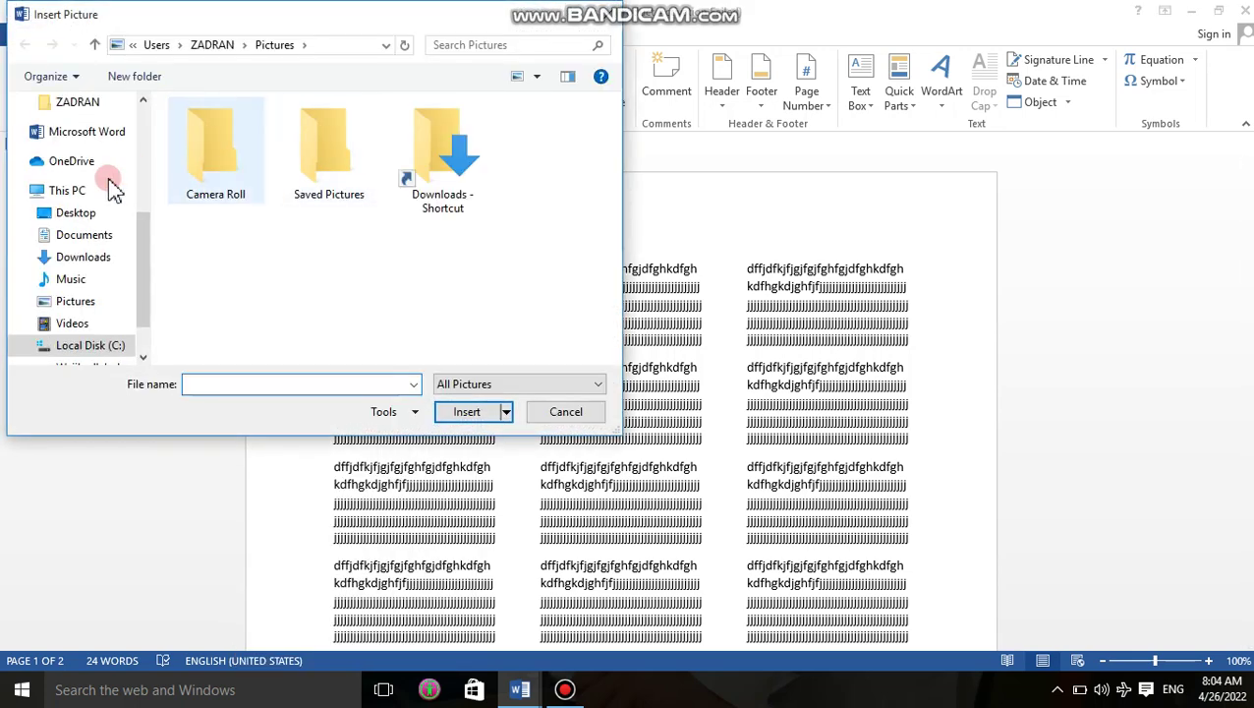
pyautogui.click(86, 218)
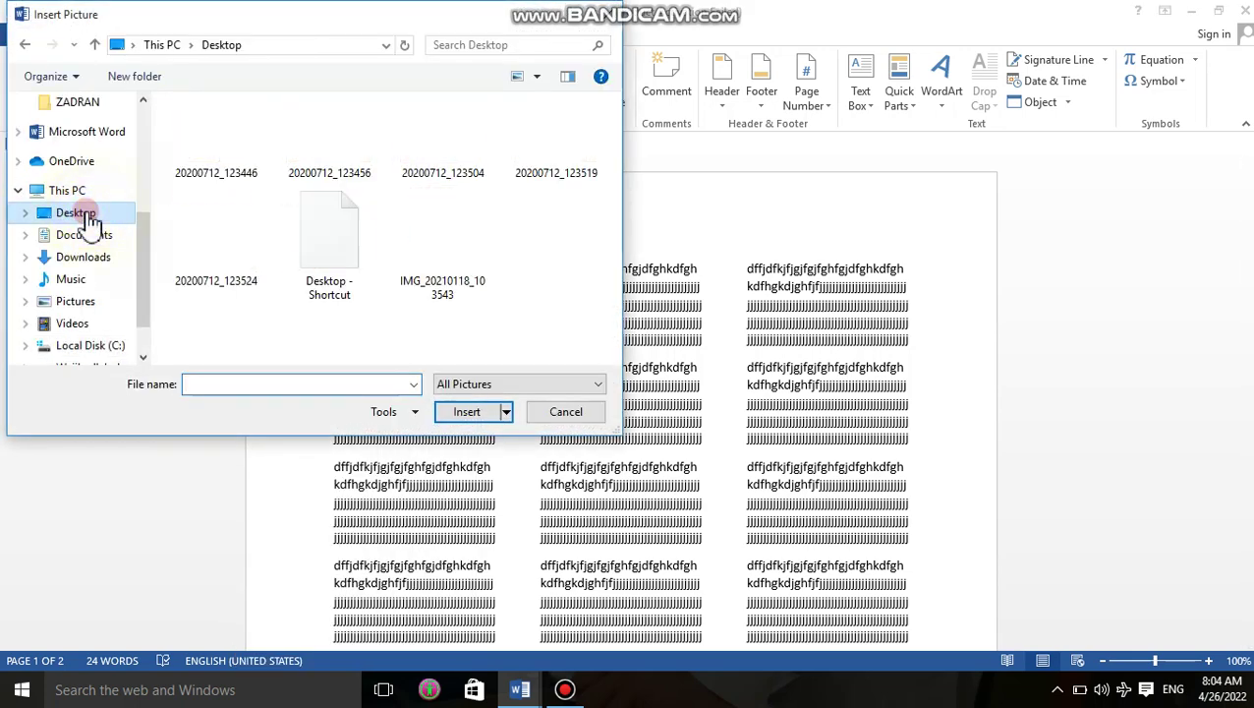
pyautogui.click(246, 218)
pyautogui.click(470, 412)
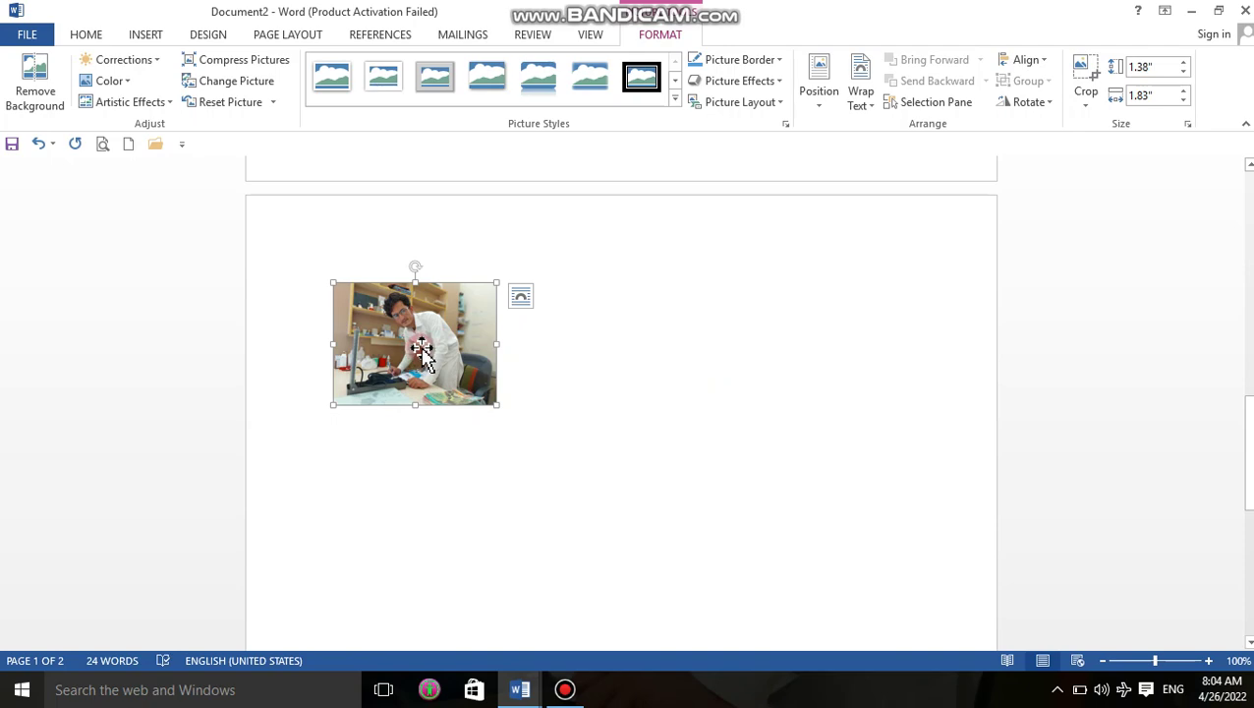
# Step: Move the photo into the middle column's text on the first page and set its text wrapping to Tight
pyautogui.moveTo(423, 354); pyautogui.dragTo(608, 339)
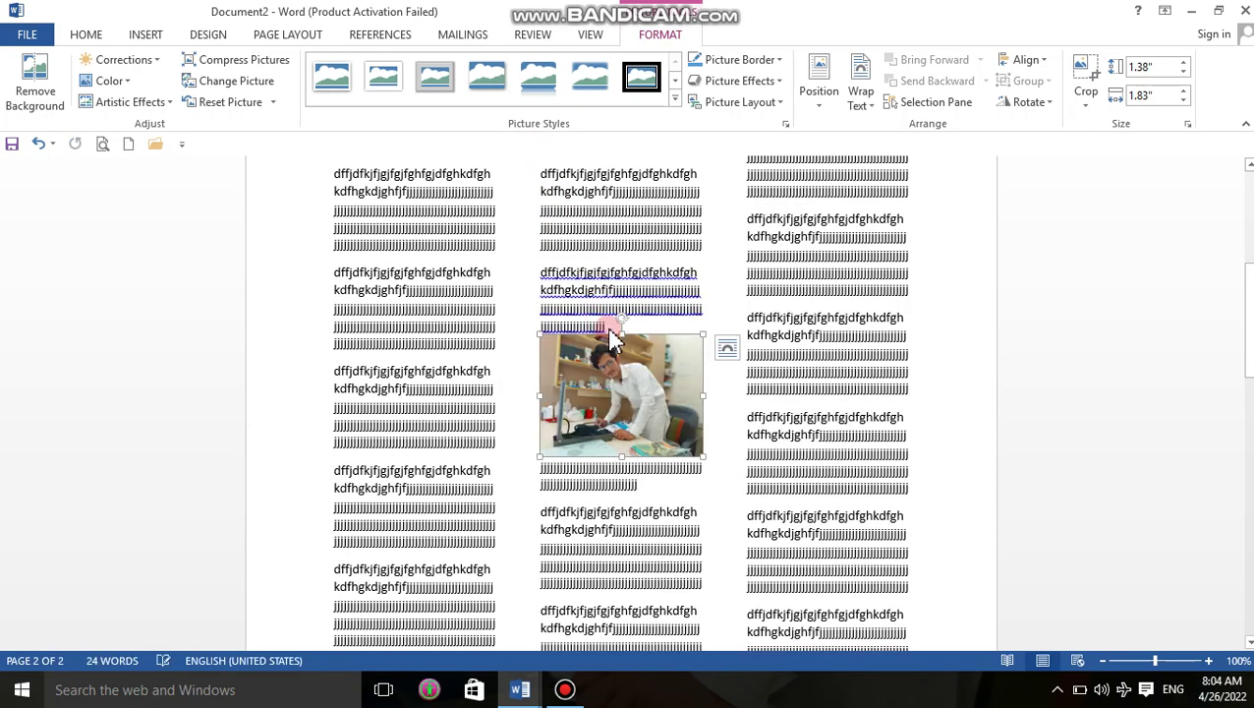
pyautogui.click(824, 110)
pyautogui.click(862, 112)
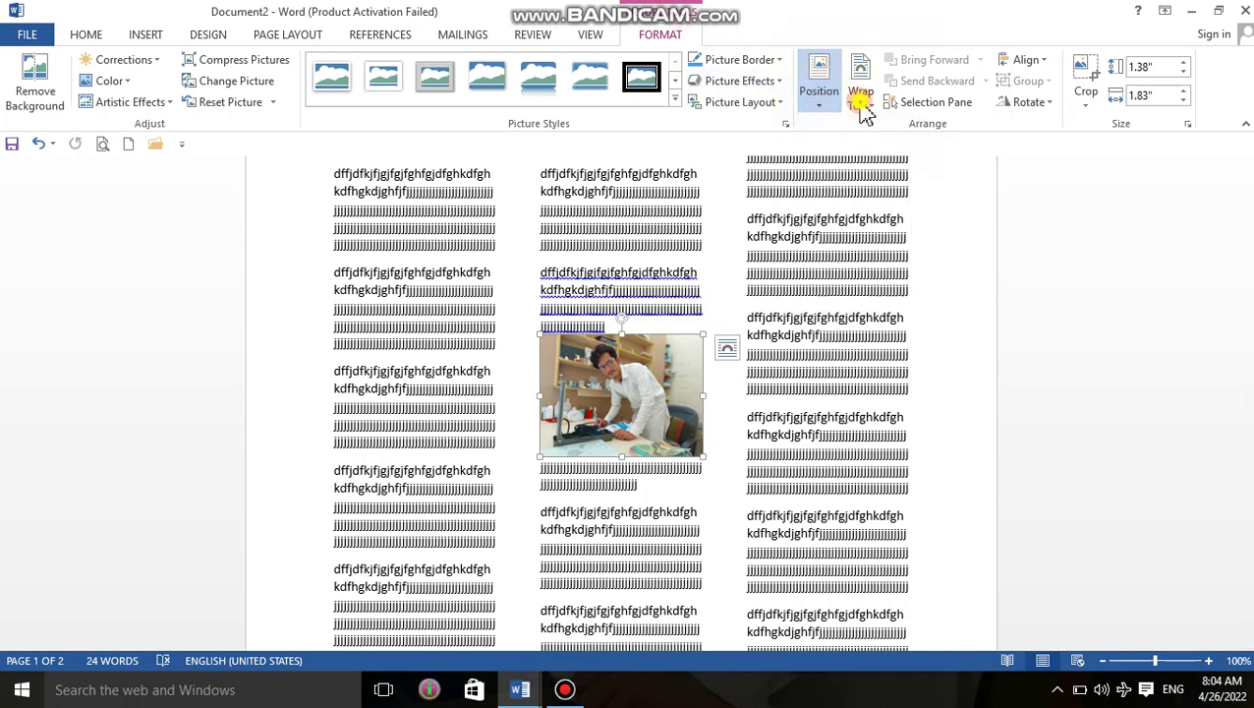
pyautogui.click(863, 112)
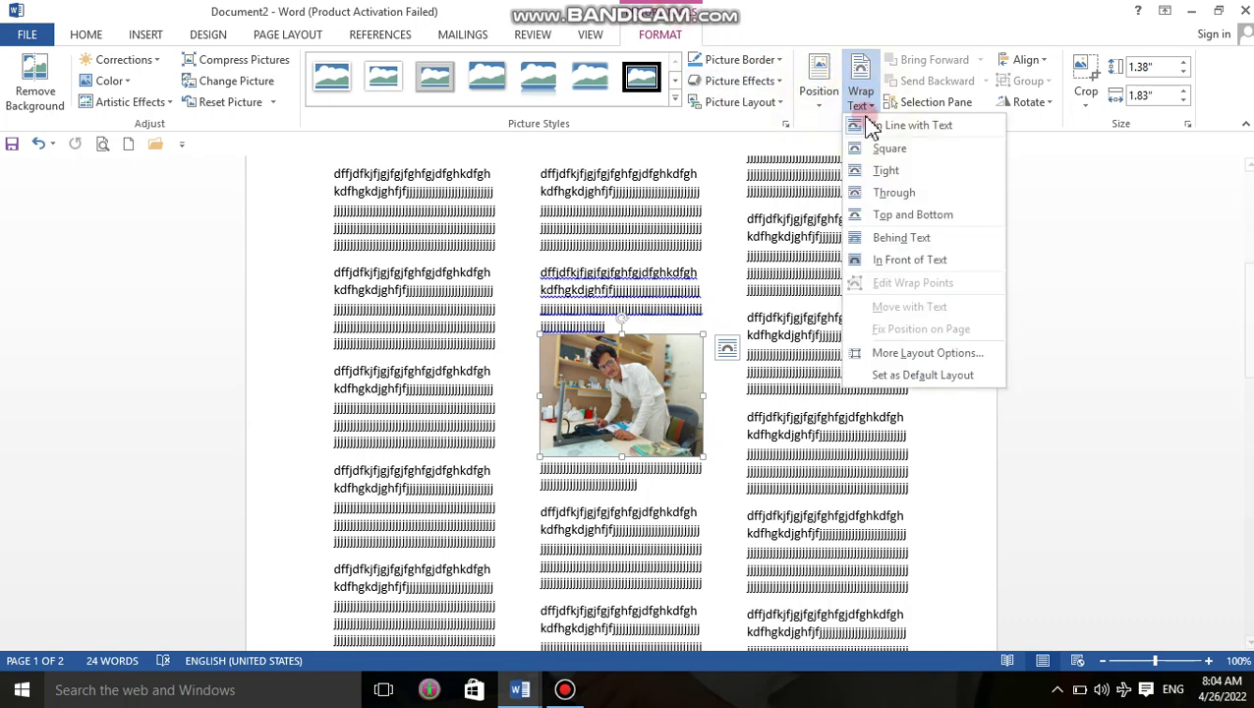
pyautogui.click(883, 177)
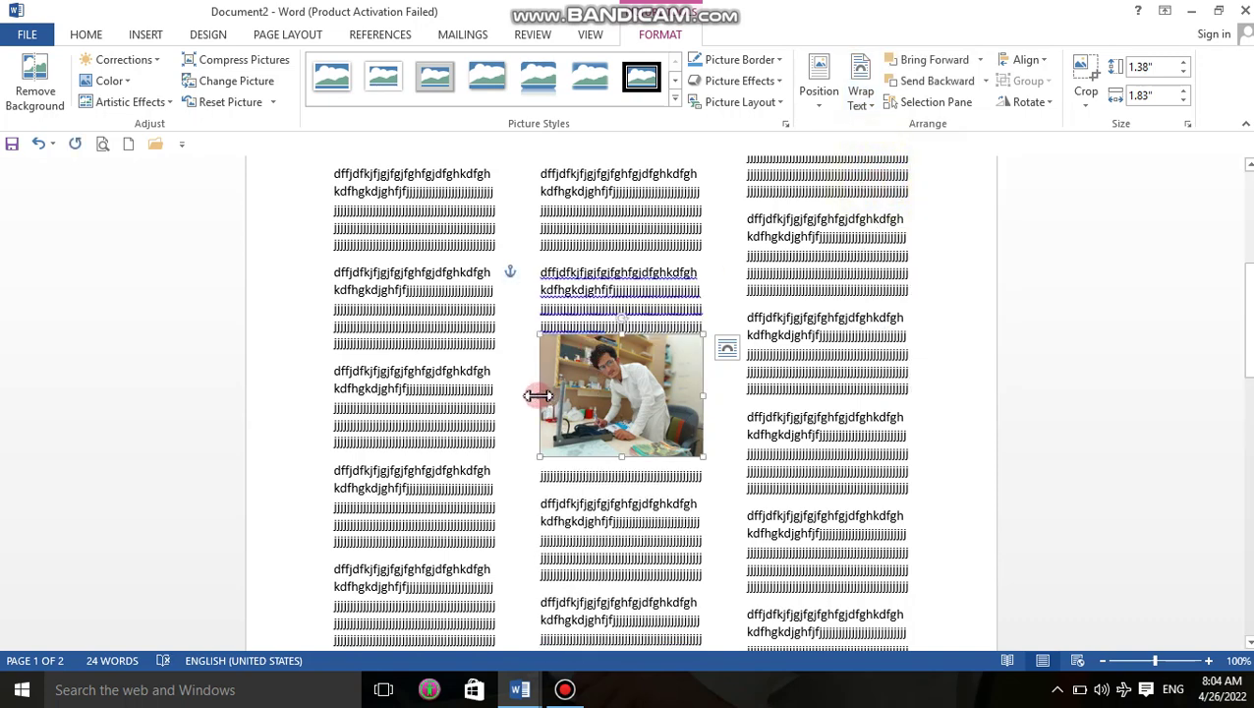
pyautogui.moveTo(538, 395)
pyautogui.mouseDown()
pyautogui.moveTo(450, 393)
pyautogui.moveTo(539, 395)
pyautogui.mouseUp()
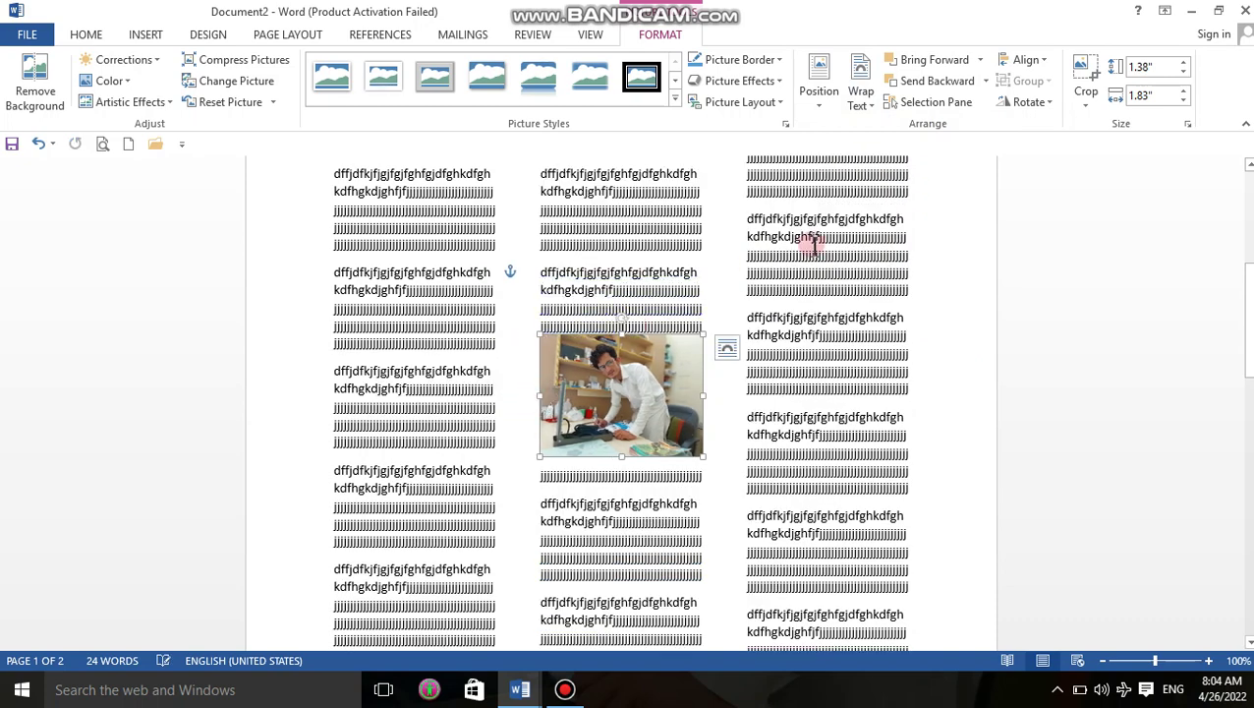
# Step: Place the photo at the preset middle-left position with text wrapping, and change its wrapping style to Through
pyautogui.click(822, 106)
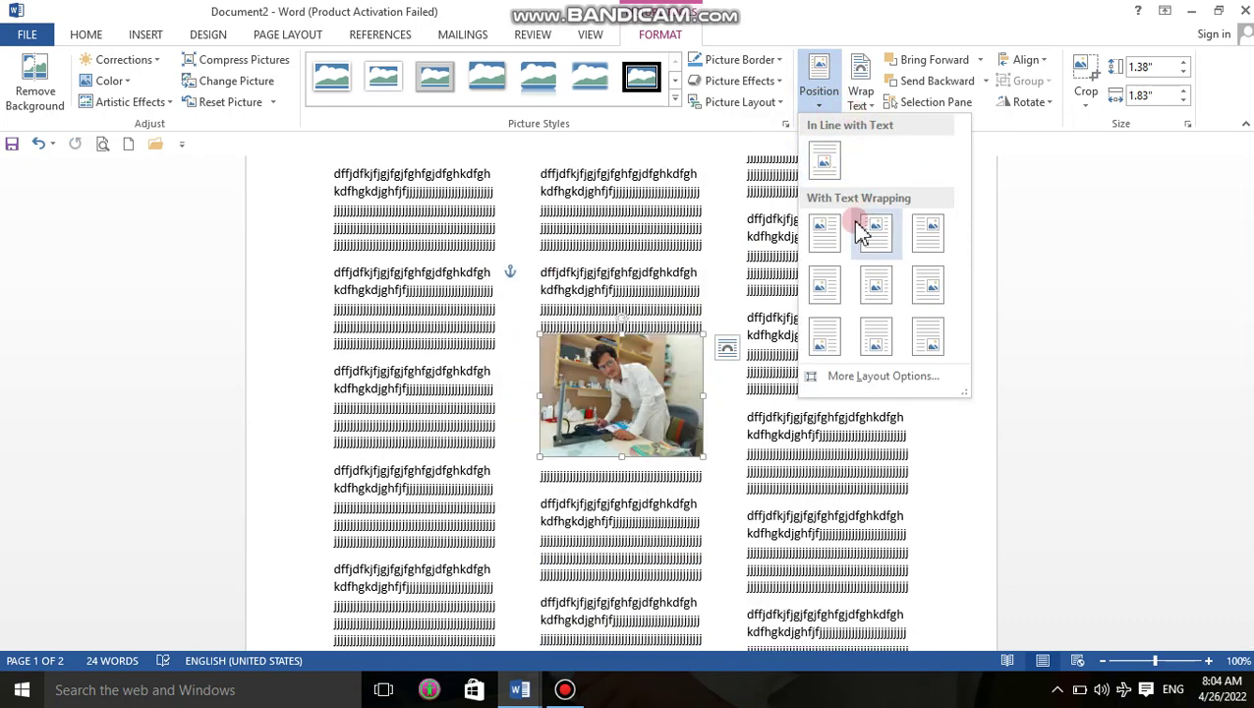
pyautogui.click(829, 299)
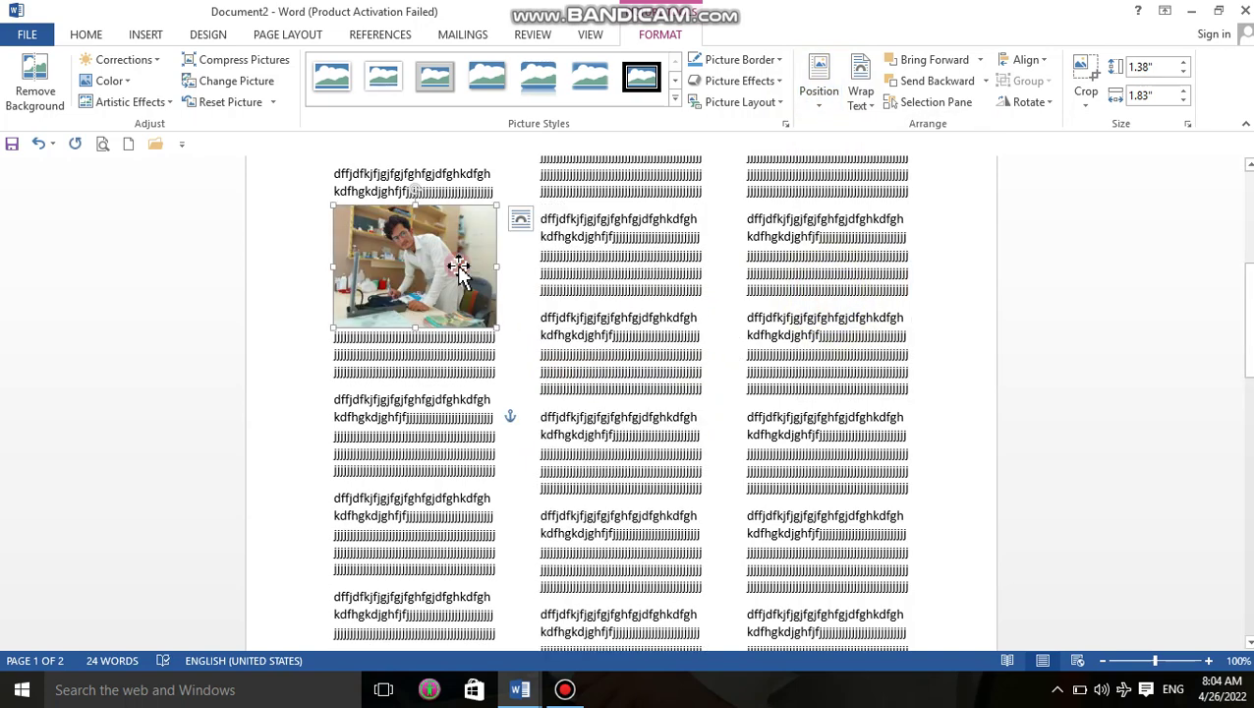
pyautogui.click(874, 110)
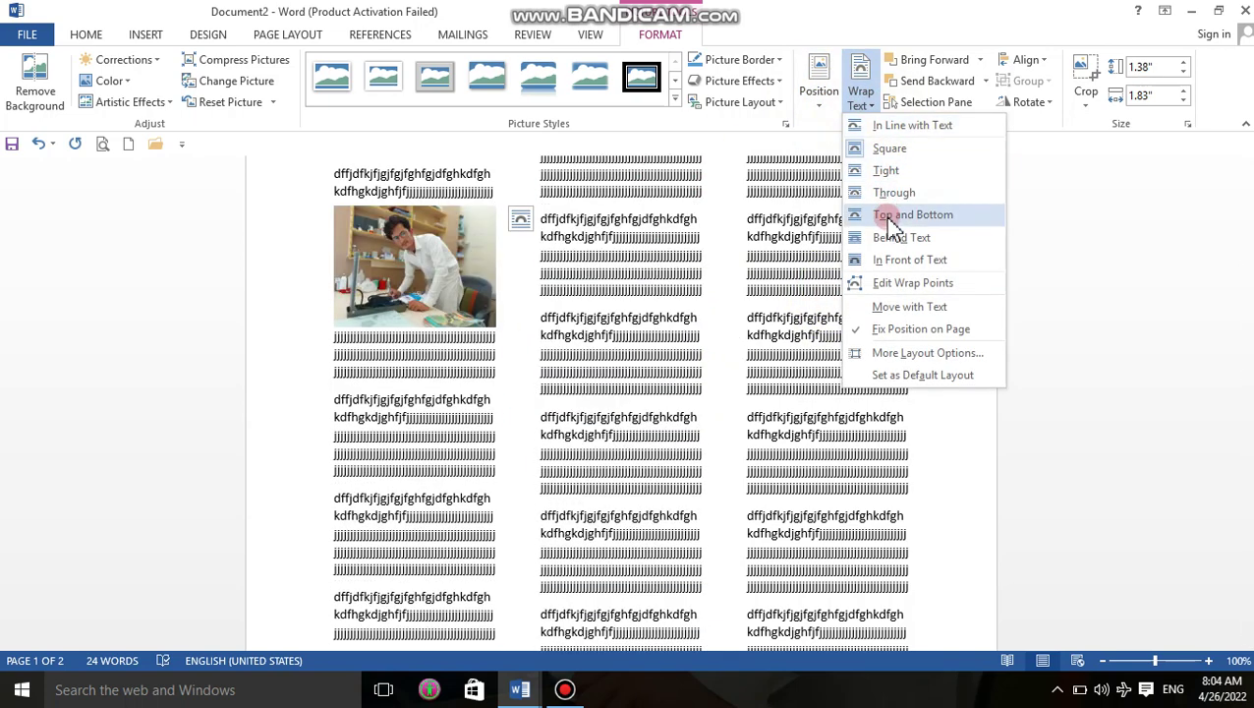
pyautogui.click(888, 196)
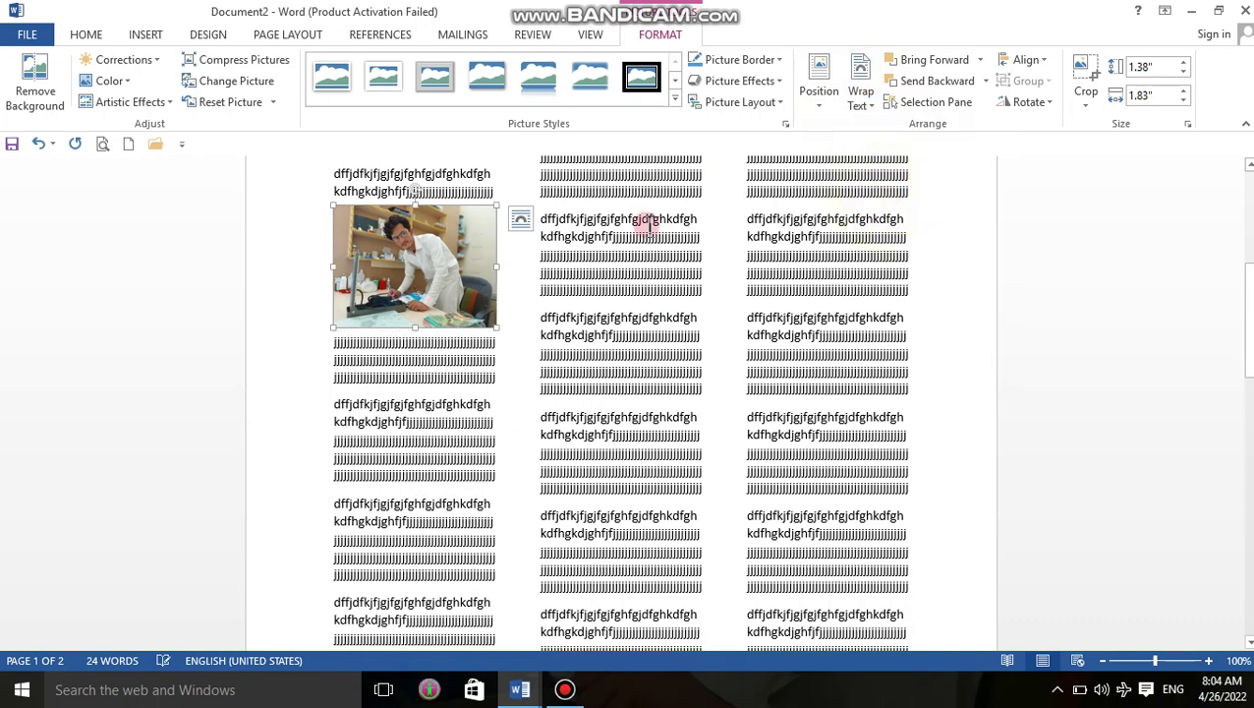